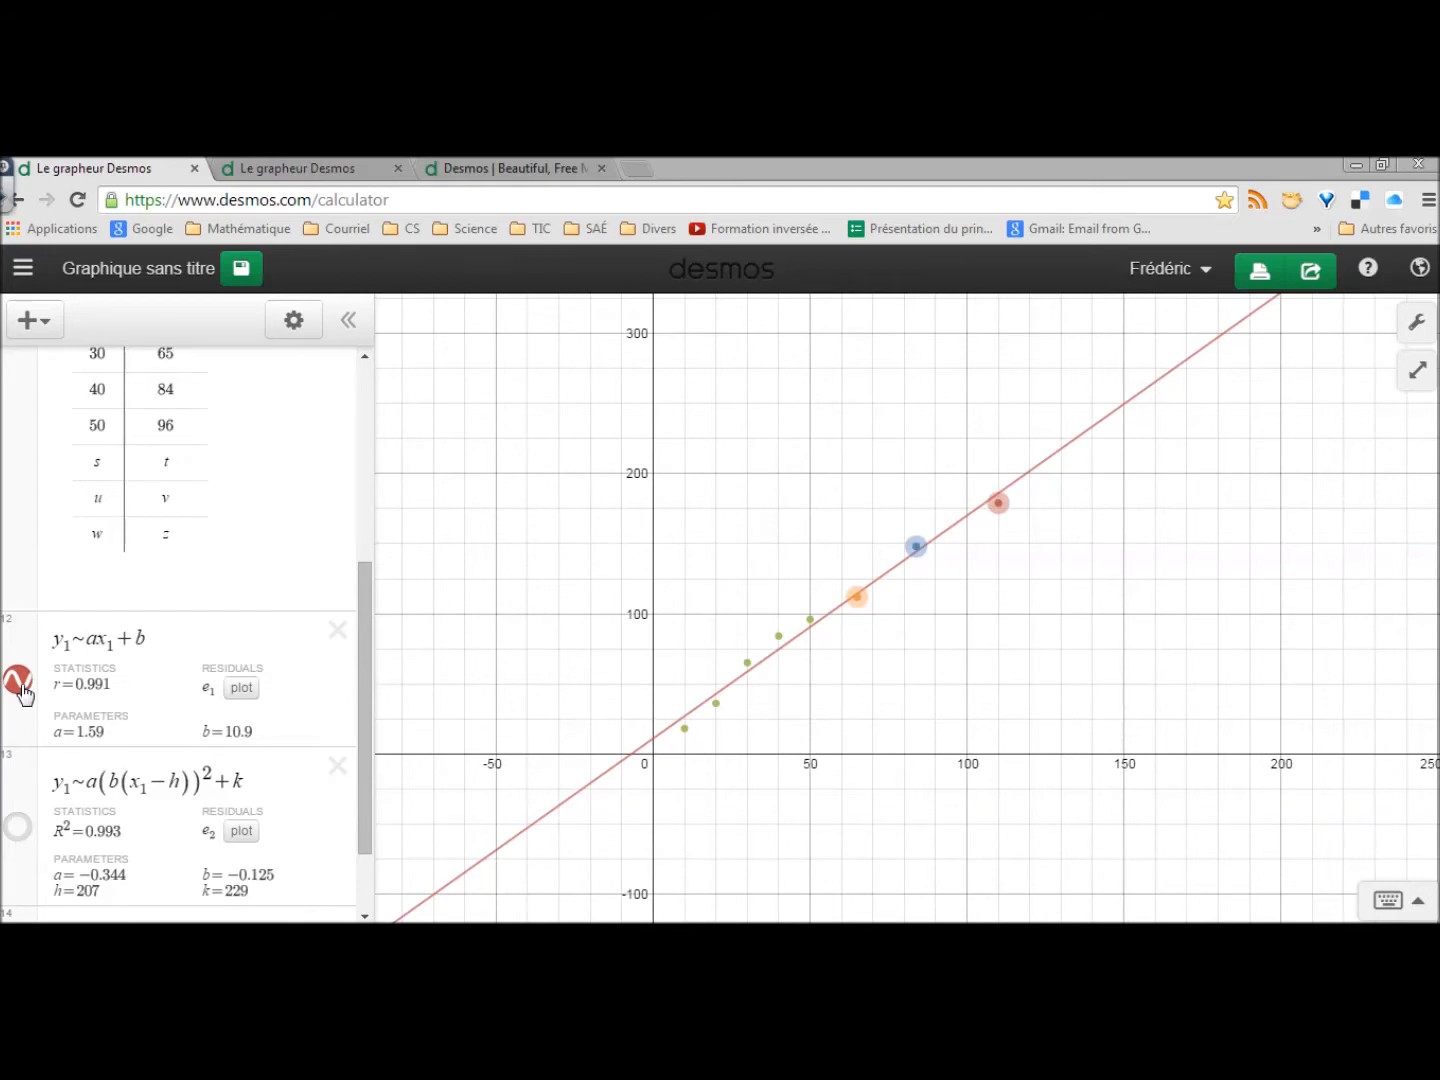
Step: Move the orange, blue and red movable points off the linear regression line and check how the line's r, a and b values respond
{"action": "left_click_drag", "start_coordinate": [364, 681], "coordinate": [397, 589]}
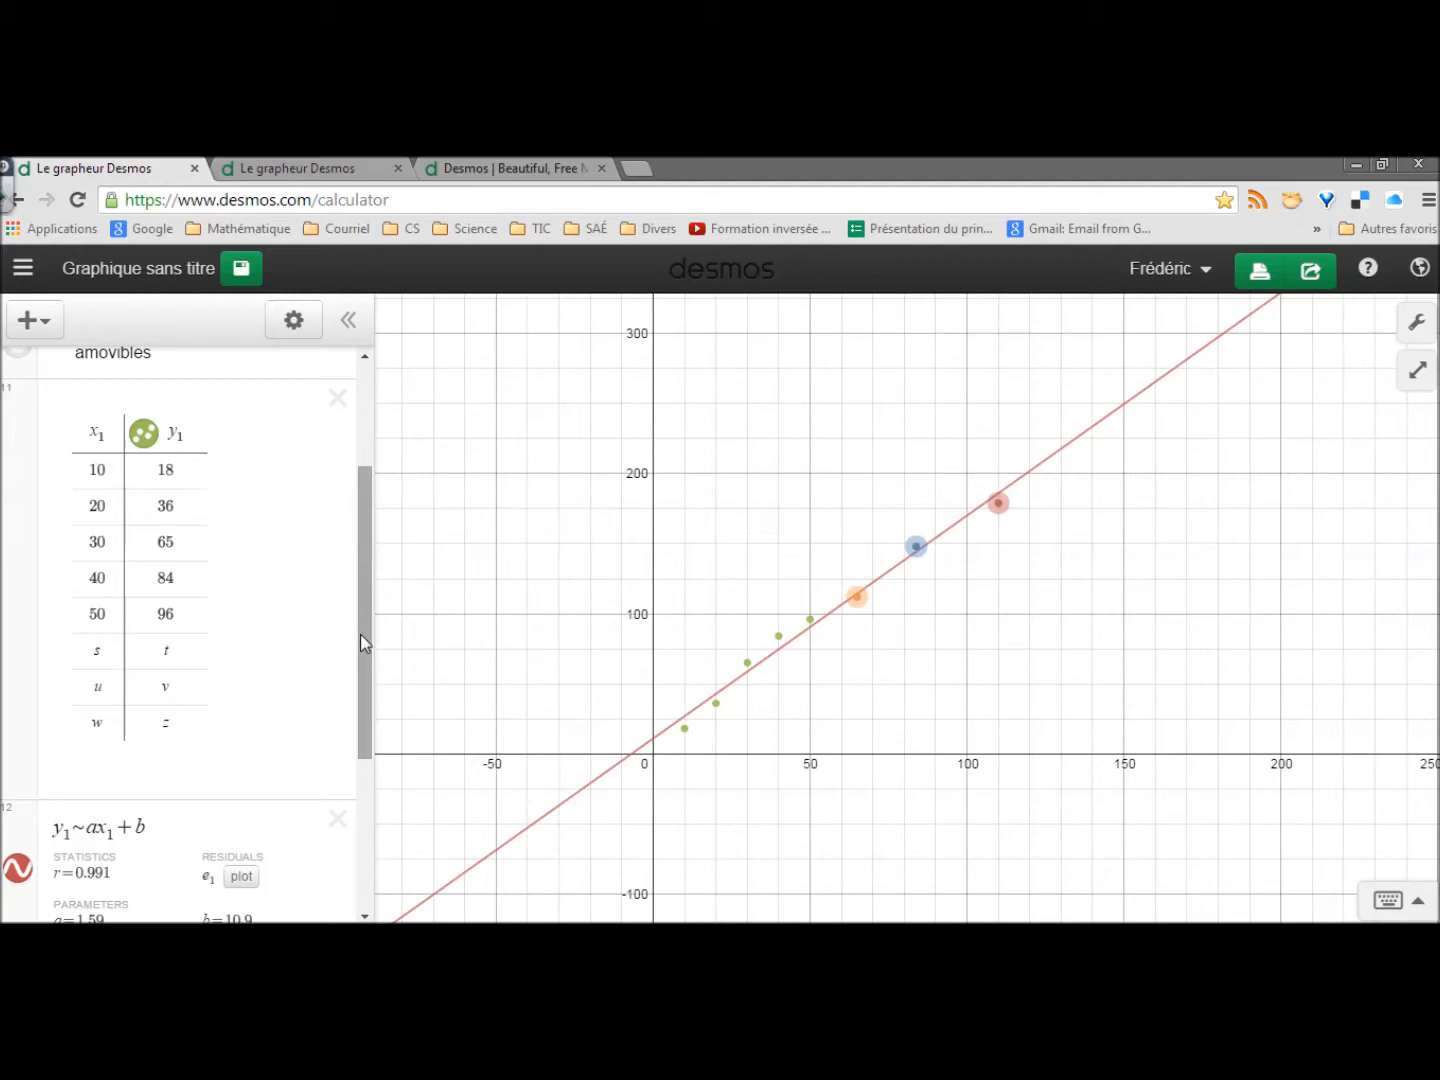
{"action": "left_click_drag", "start_coordinate": [360, 634], "coordinate": [278, 588]}
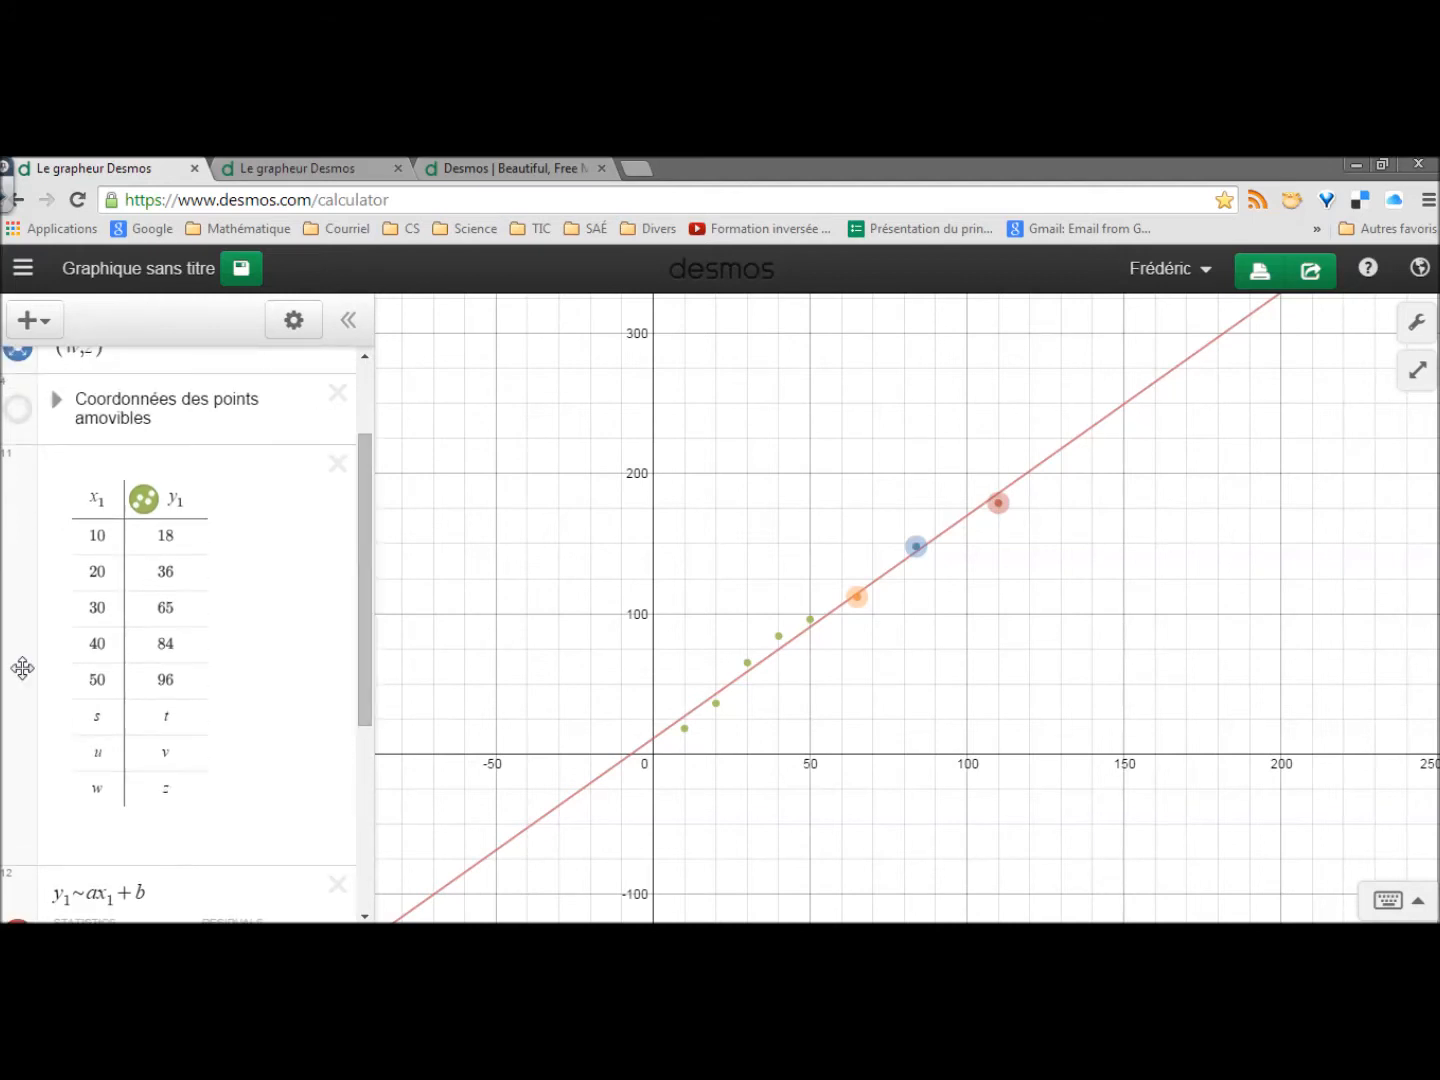
{"action": "left_click_drag", "start_coordinate": [856, 598], "coordinate": [831, 577]}
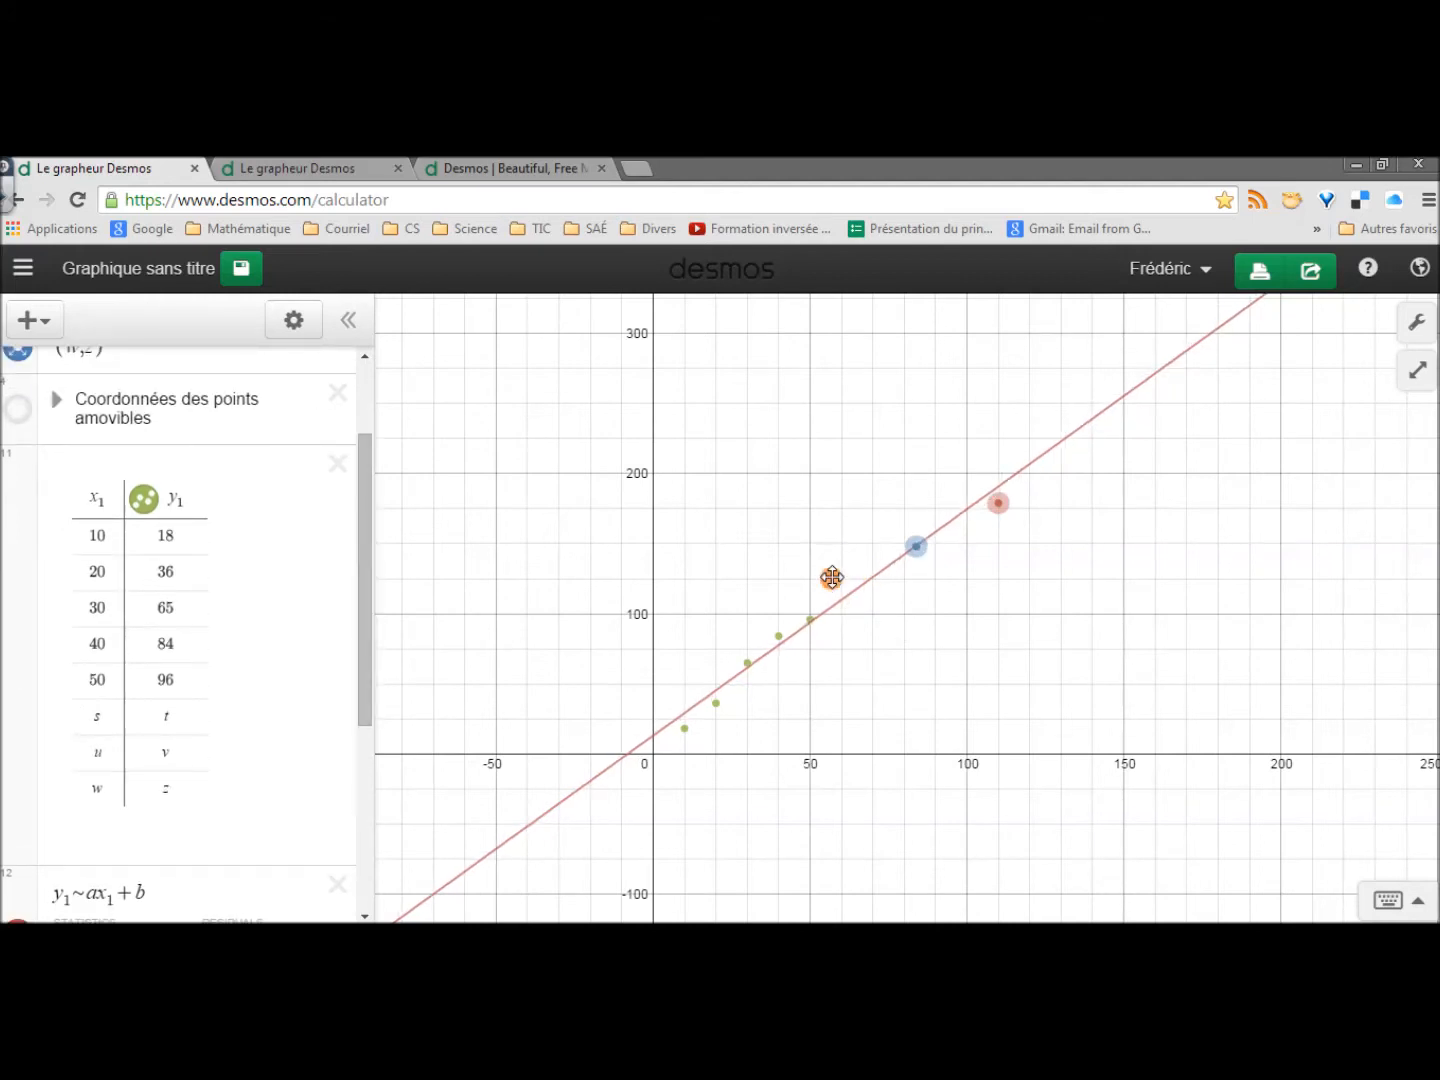
{"action": "left_click_drag", "start_coordinate": [916, 546], "coordinate": [917, 578]}
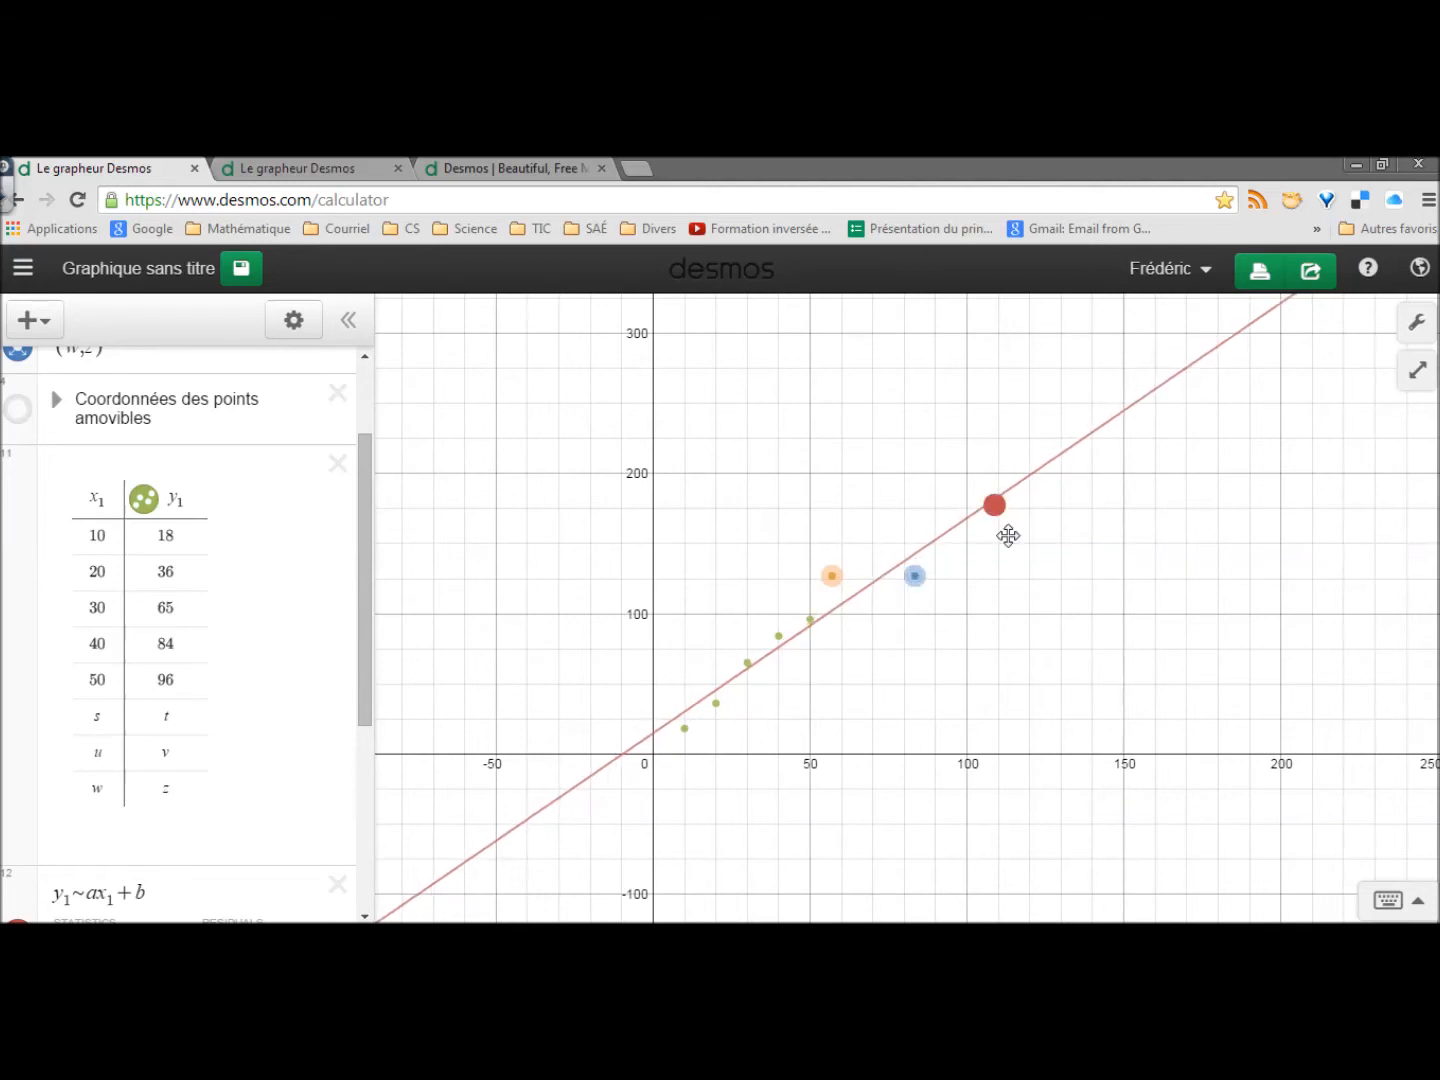
{"action": "left_click_drag", "start_coordinate": [1004, 530], "coordinate": [1015, 526]}
{"action": "left_click_drag", "start_coordinate": [365, 598], "coordinate": [360, 681]}
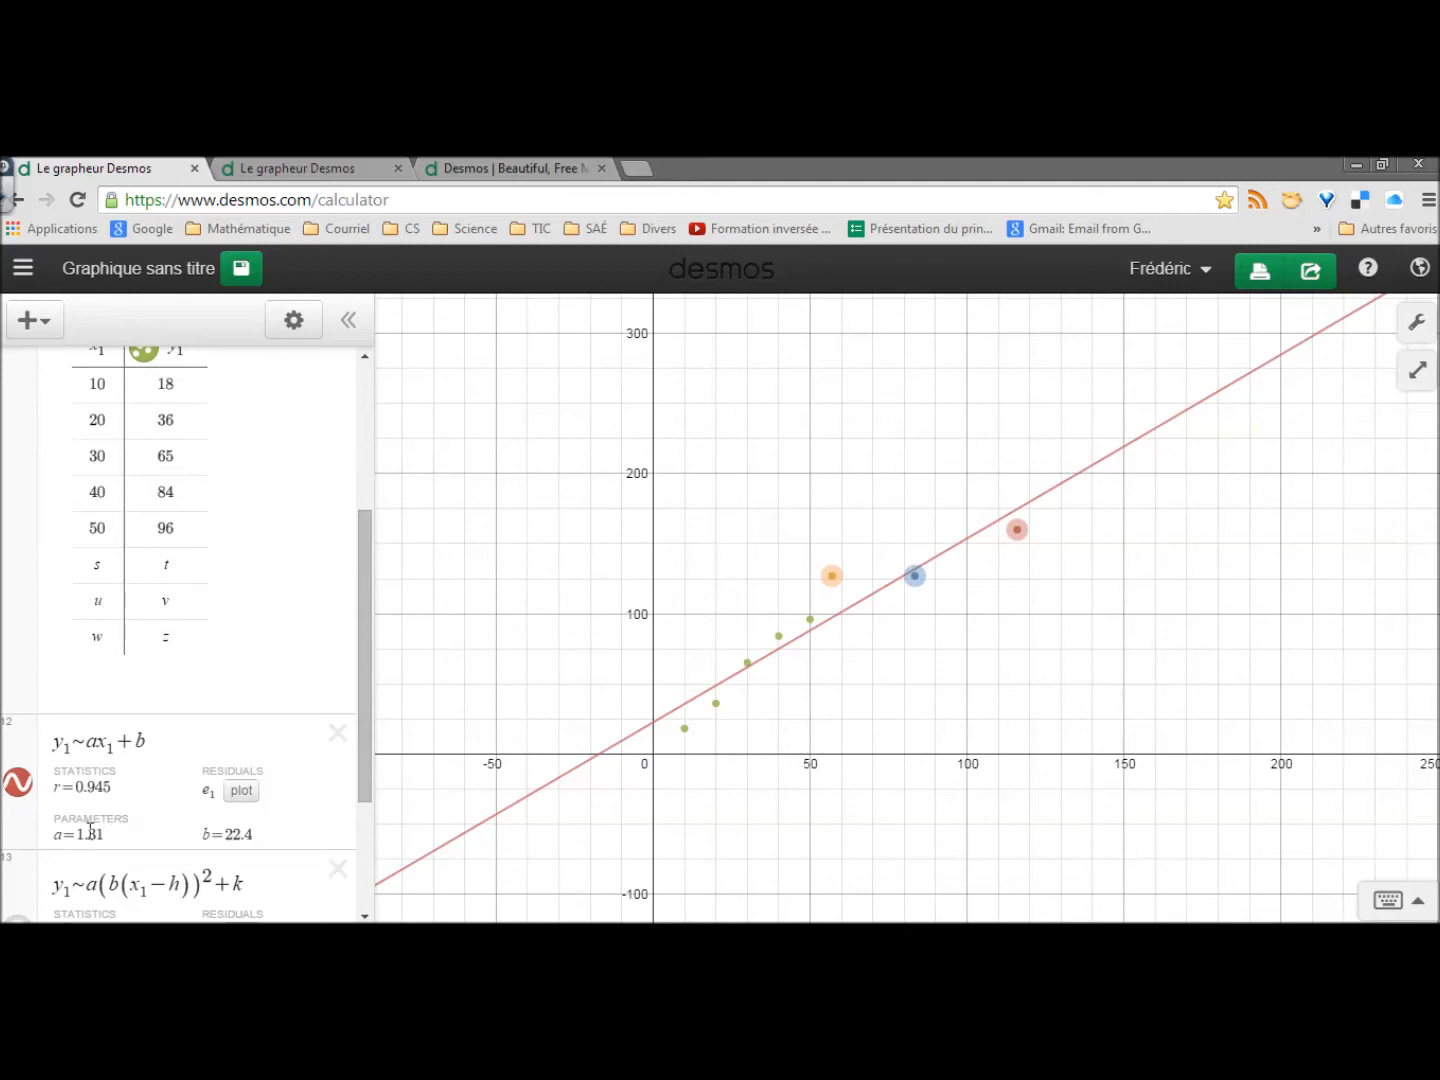
{"action": "left_click_drag", "start_coordinate": [826, 575], "coordinate": [922, 538]}
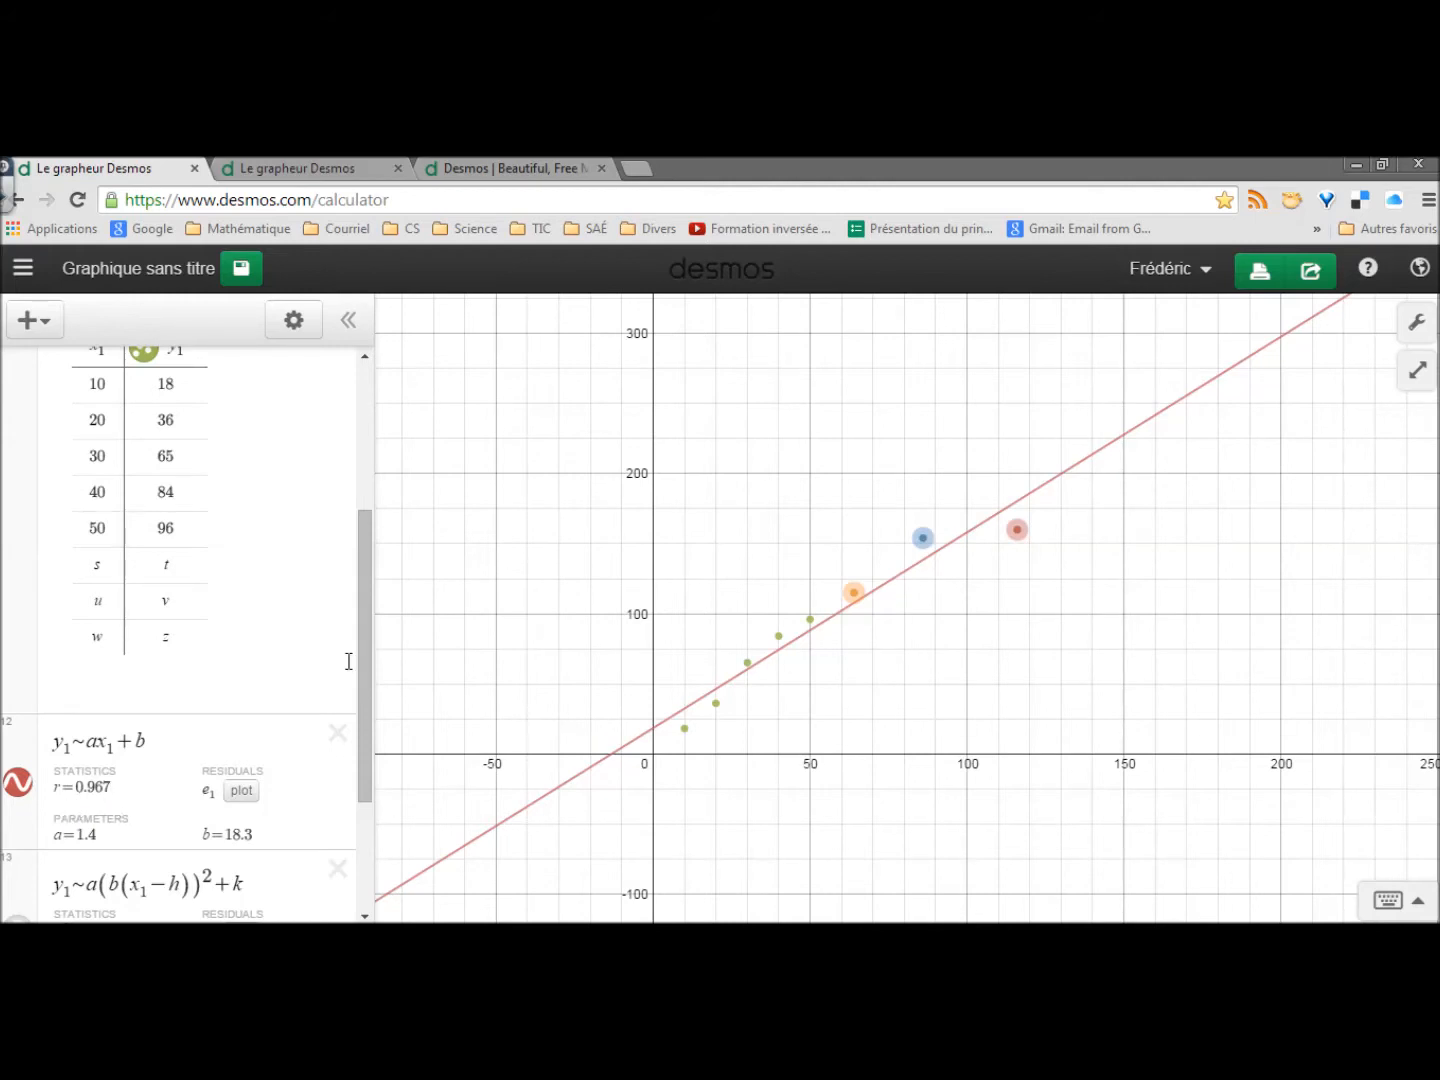
Step: Hide the linear regression, arrange the three movable points in a descending curve after the data, and show the quadratic regression
{"action": "left_click", "coordinate": [17, 782]}
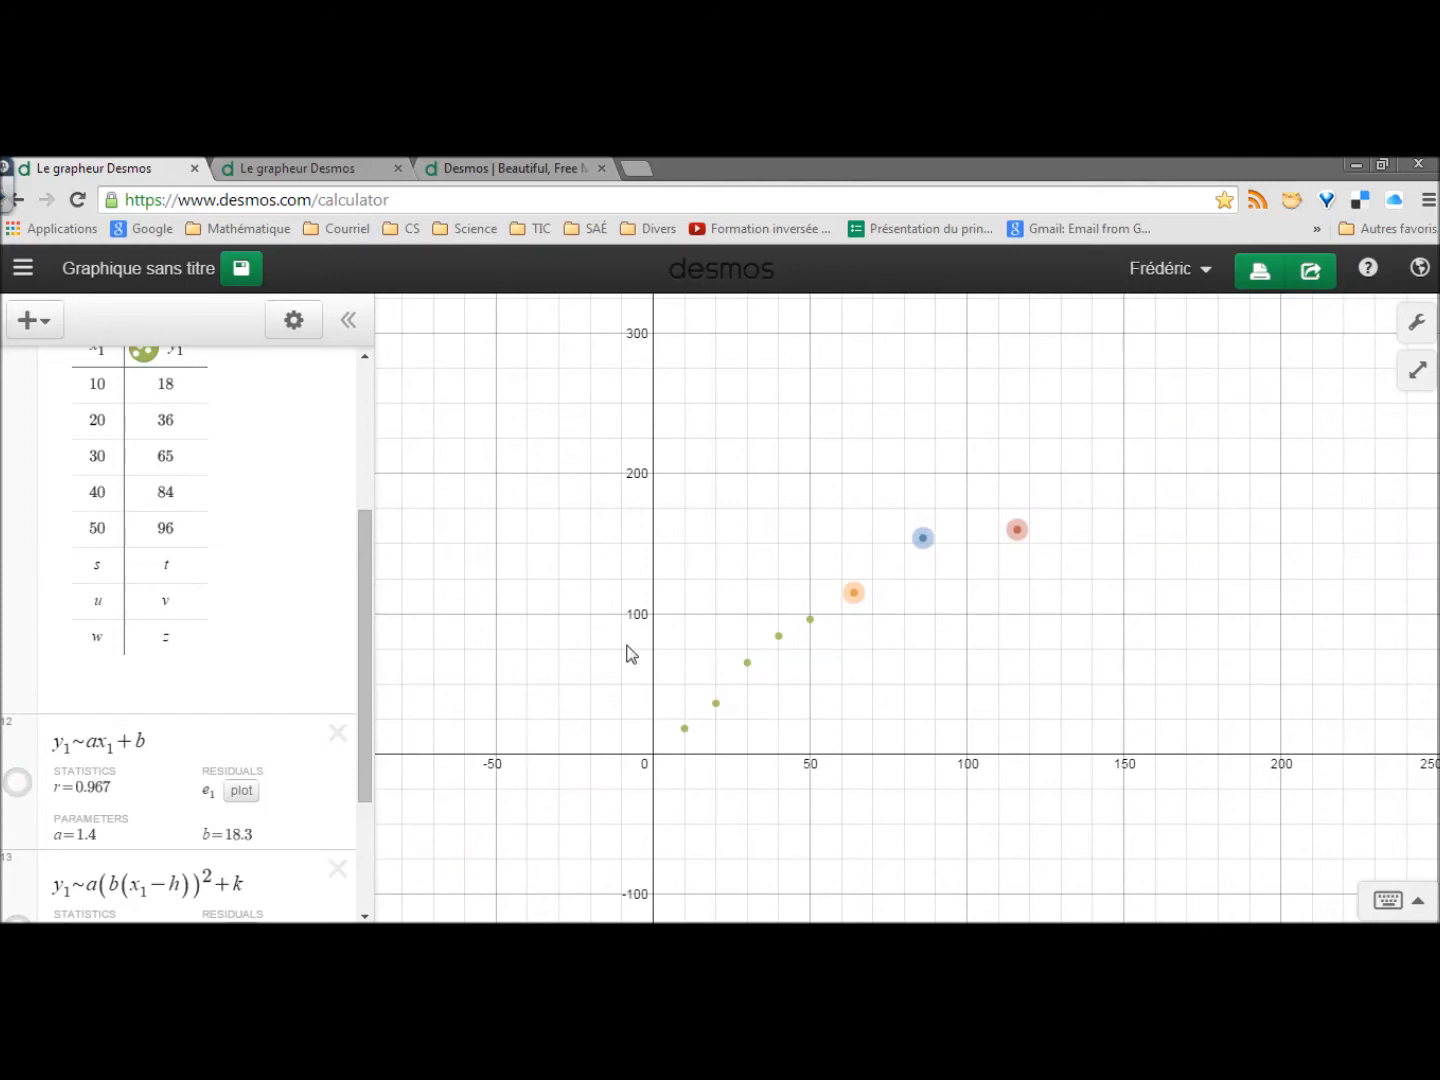
{"action": "left_click_drag", "start_coordinate": [860, 603], "coordinate": [877, 638]}
{"action": "left_click_drag", "start_coordinate": [923, 538], "coordinate": [909, 682]}
{"action": "left_click_drag", "start_coordinate": [1010, 540], "coordinate": [931, 691]}
{"action": "left_click_drag", "start_coordinate": [366, 705], "coordinate": [371, 811]}
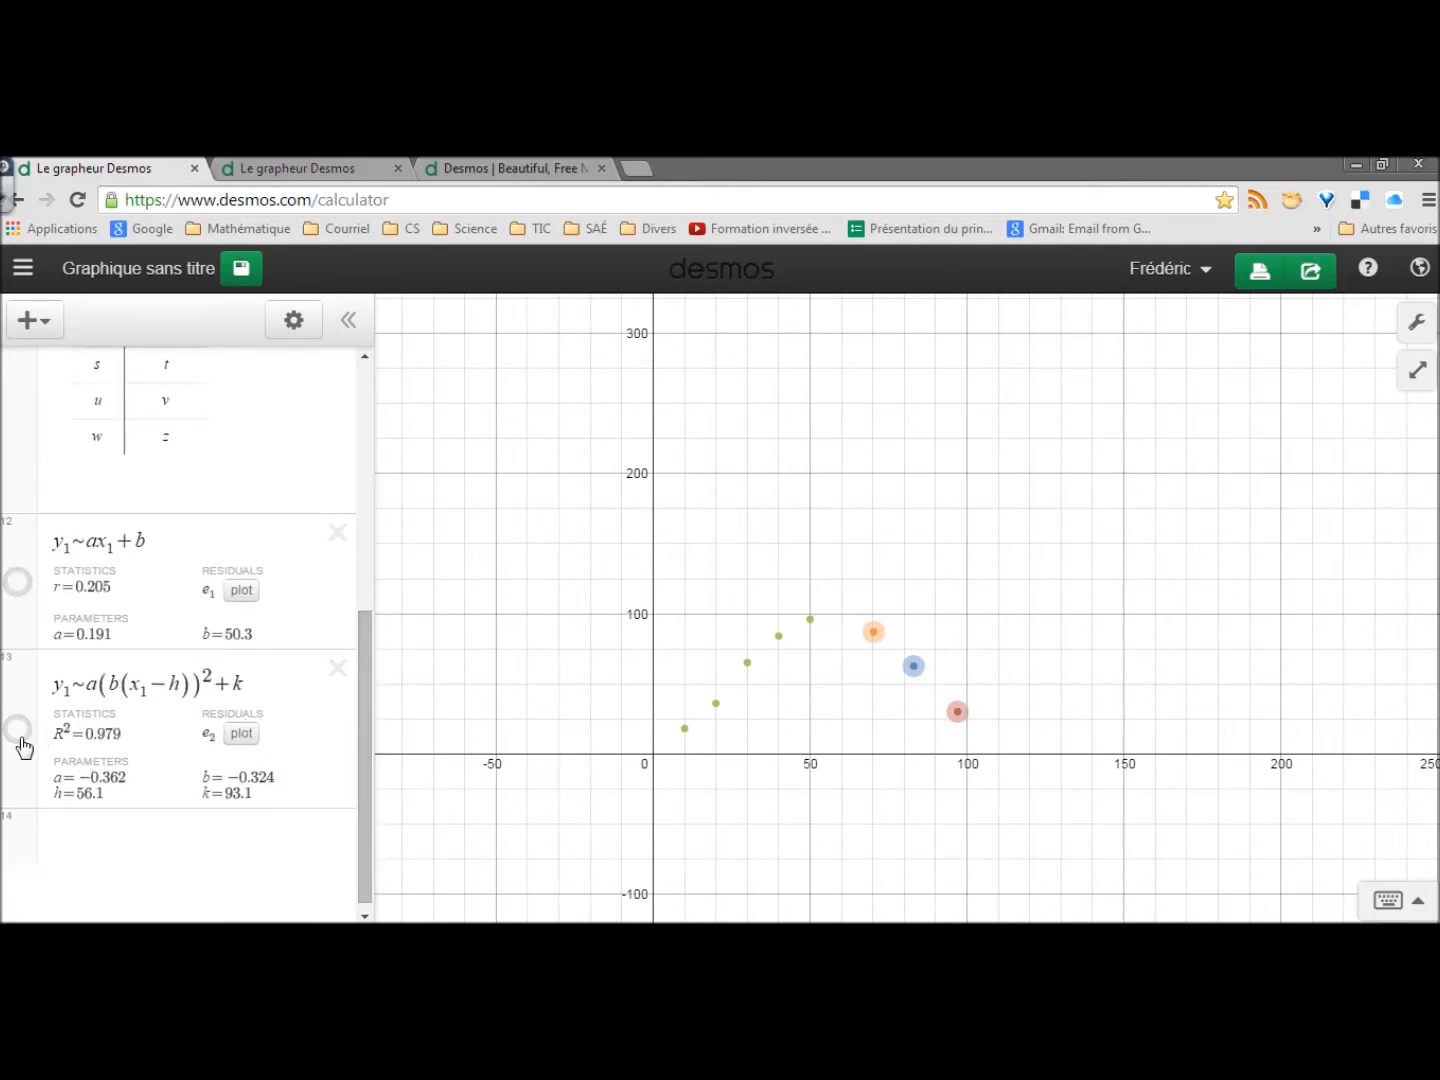
{"action": "left_click", "coordinate": [18, 729]}
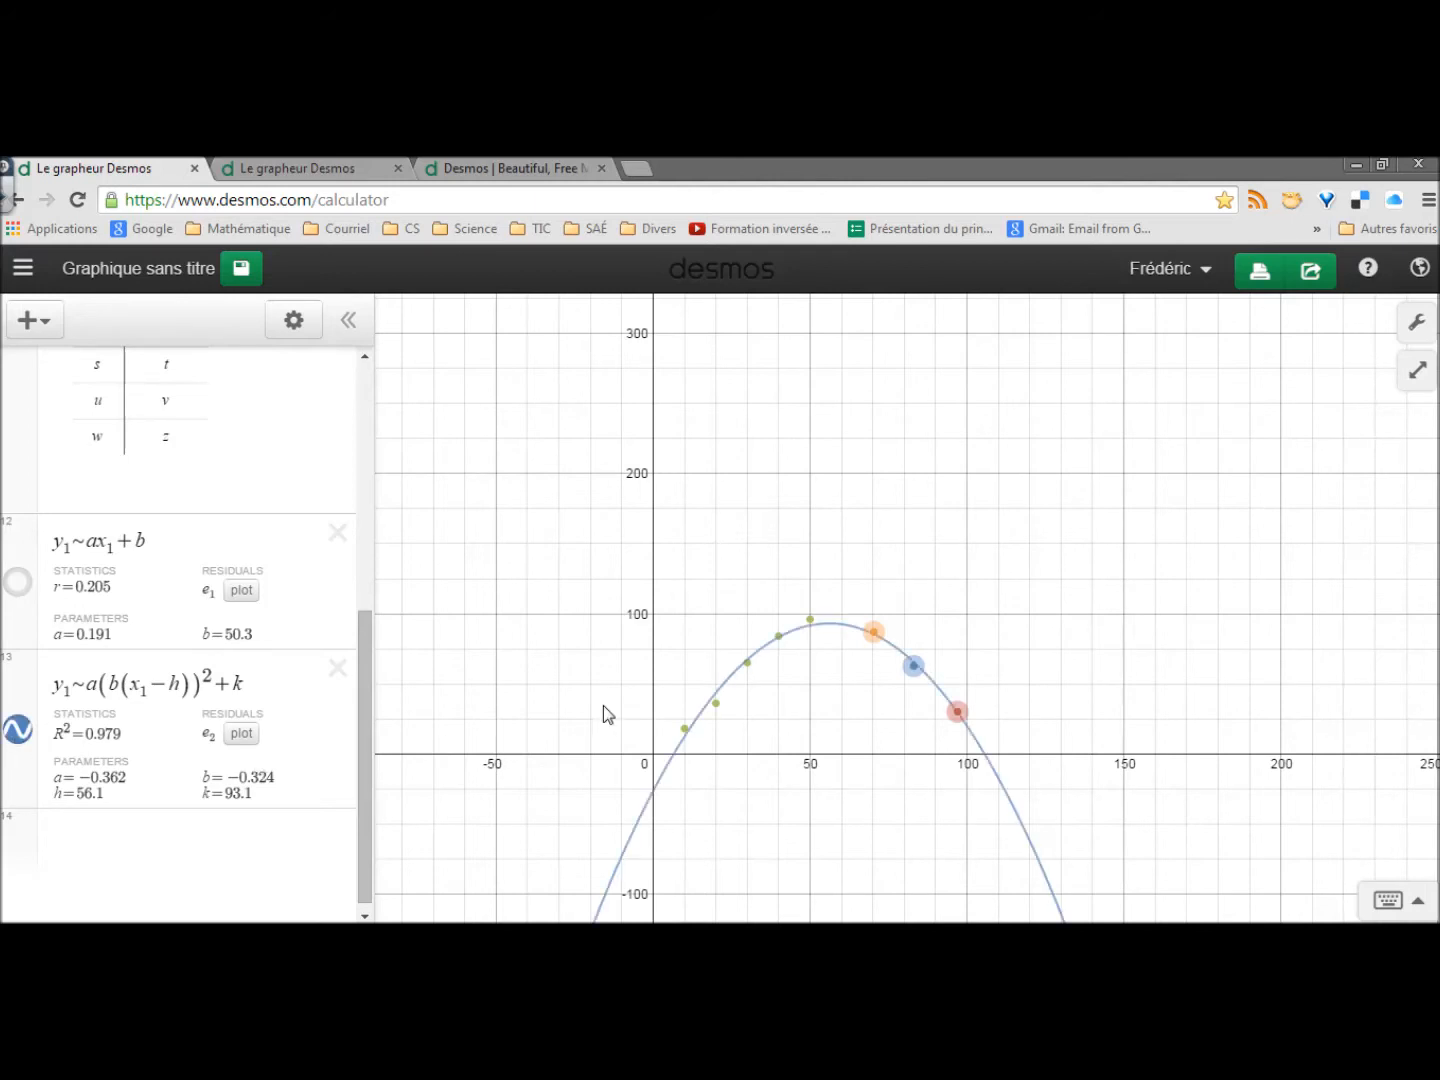
Step: Reposition the movable points to refit the parabola: orange about (68, 105), blue about (94, 88), red about (119, 40)
{"action": "left_click_drag", "start_coordinate": [866, 623], "coordinate": [866, 606]}
{"action": "left_click_drag", "start_coordinate": [947, 642], "coordinate": [949, 631]}
{"action": "left_click_drag", "start_coordinate": [958, 712], "coordinate": [1024, 708]}
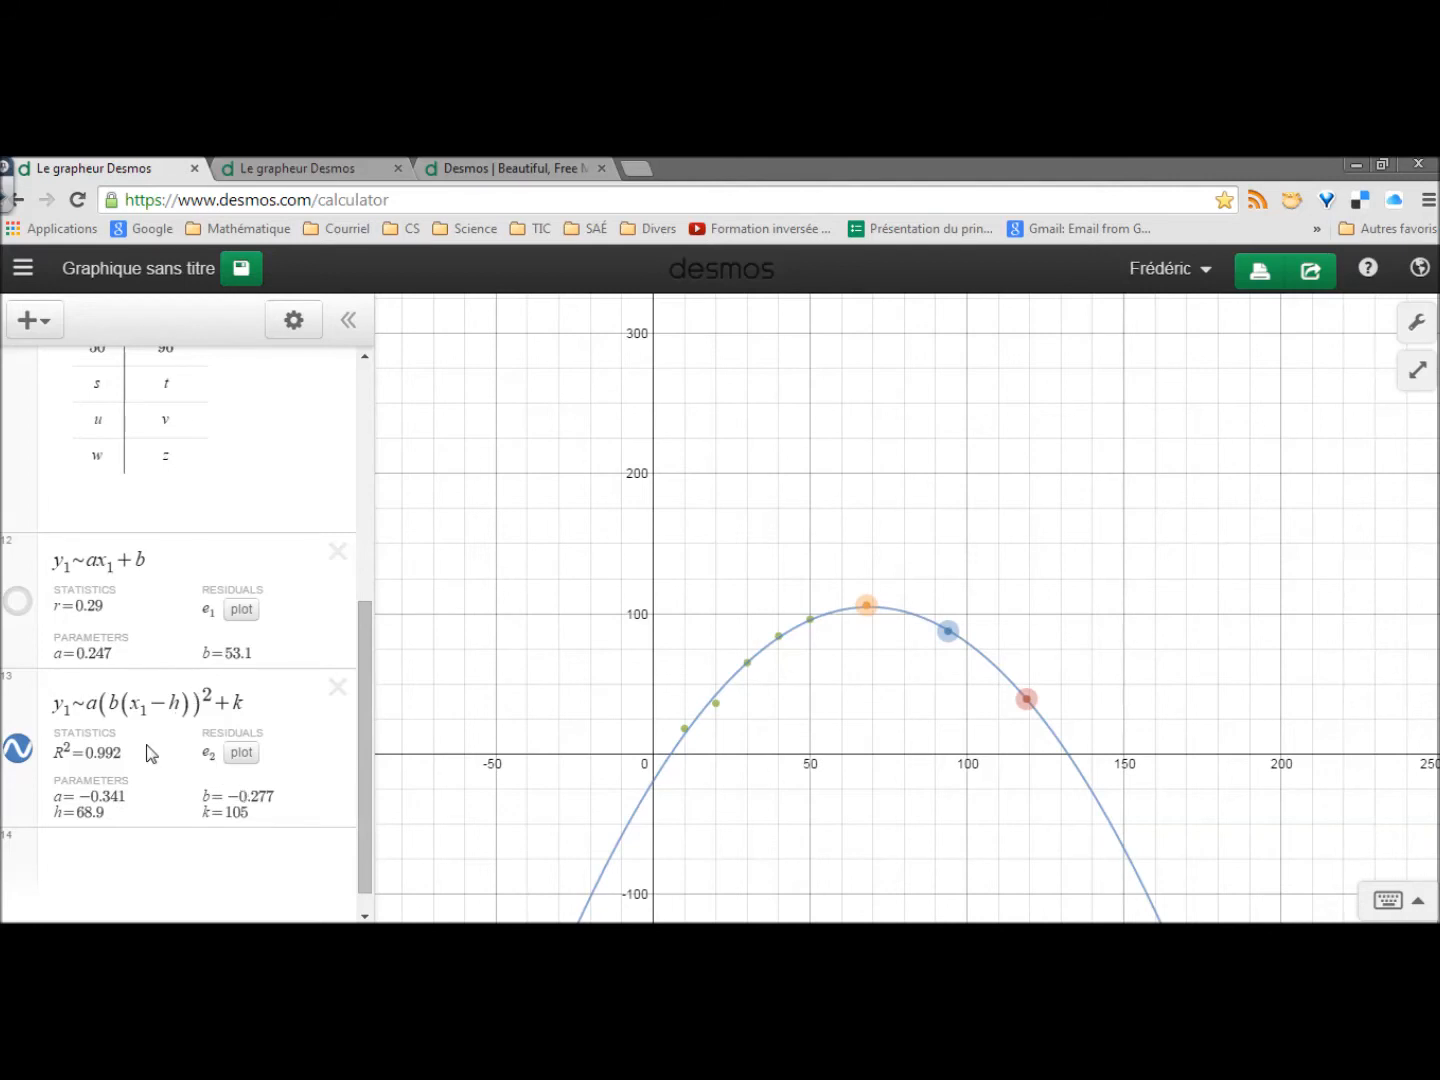
Step: Delete the x₁/y₁ data table and both the linear and quadratic regression expressions
{"action": "left_click_drag", "start_coordinate": [368, 712], "coordinate": [402, 550]}
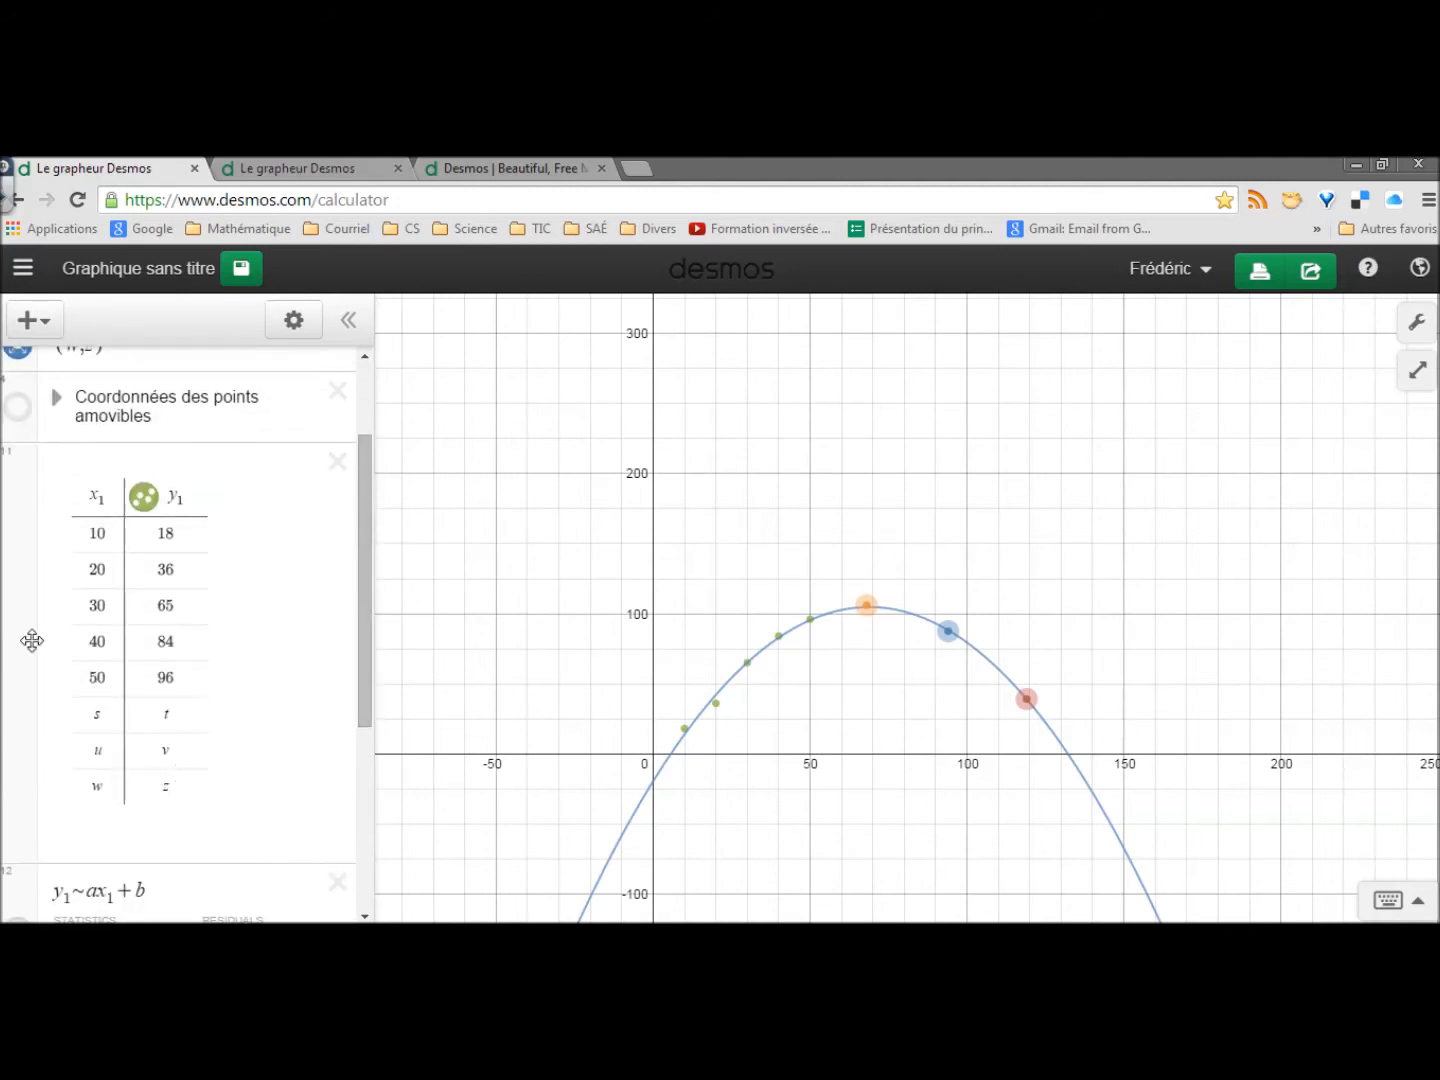
{"action": "left_click", "coordinate": [336, 462]}
{"action": "left_click", "coordinate": [341, 600]}
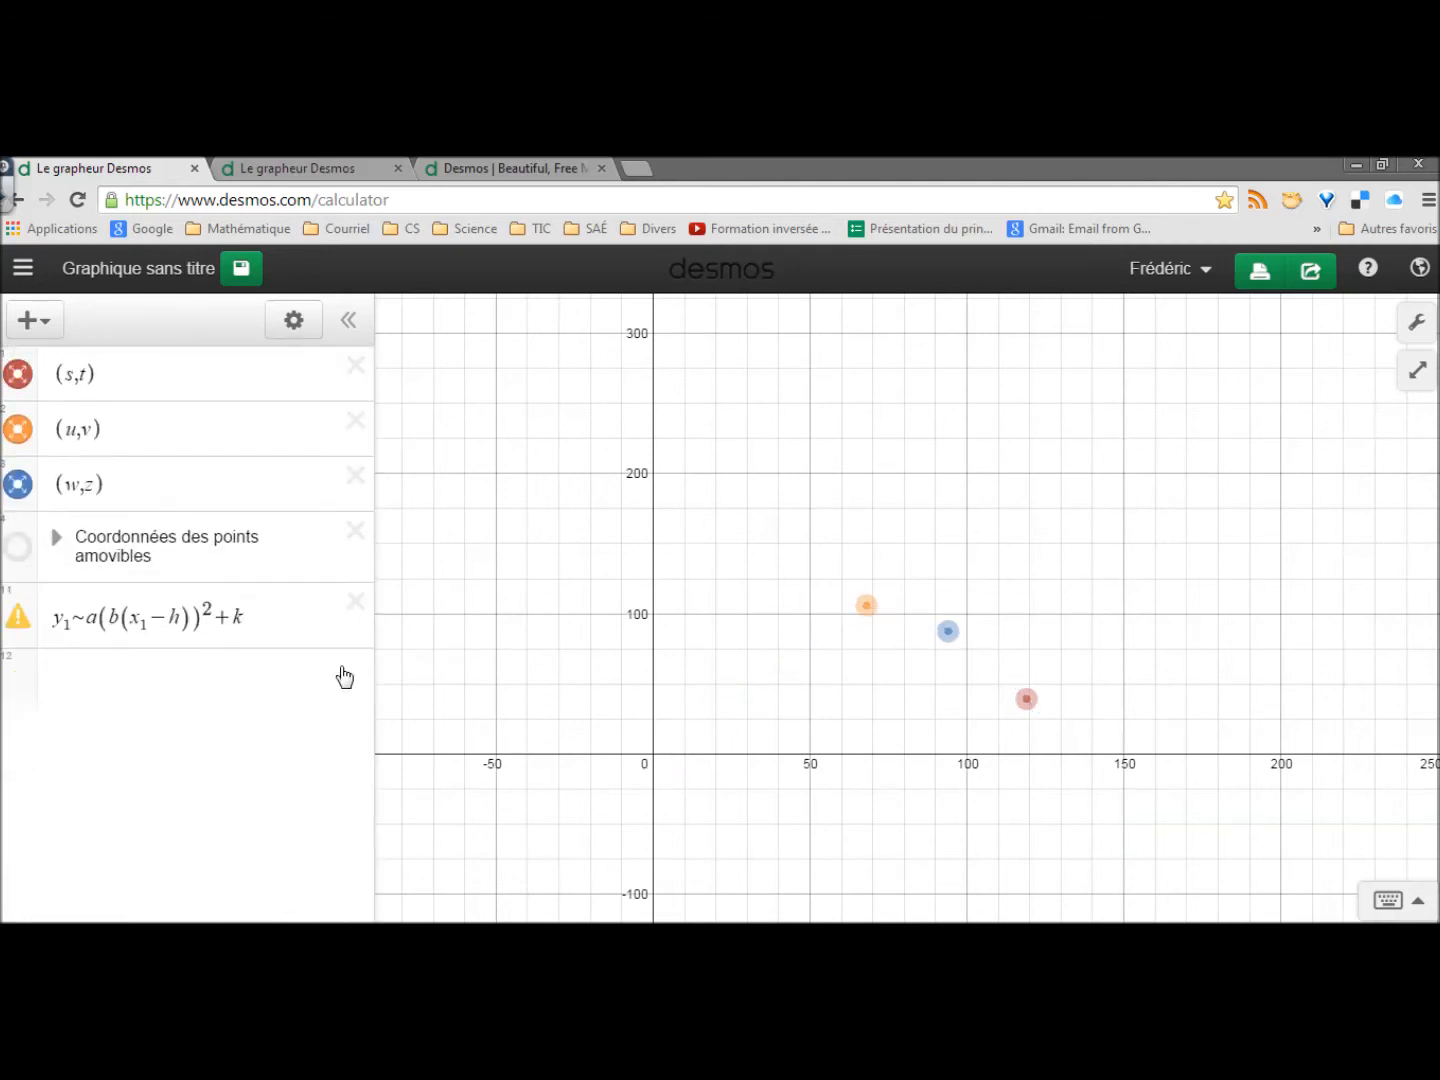
{"action": "left_click", "coordinate": [355, 605]}
Step: Copy cells A2:B6 from the Excel workbook Classeur1 and paste them as a table into an empty Desmos expression line
{"action": "left_click", "coordinate": [177, 625]}
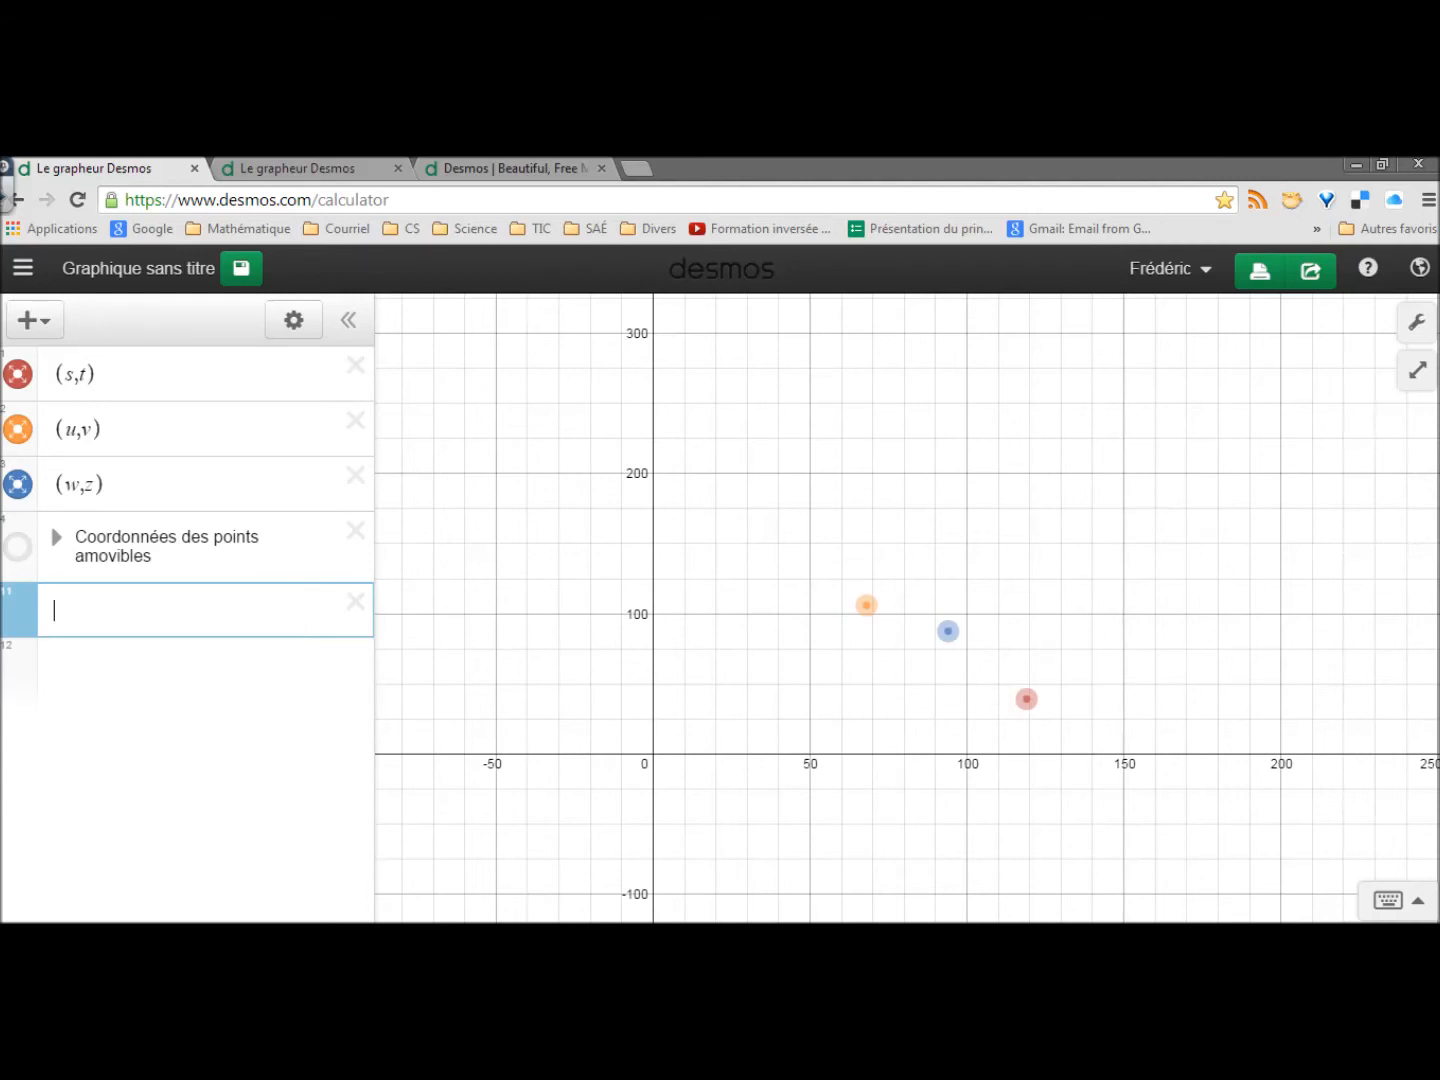
{"action": "left_click_drag", "start_coordinate": [1437, 263], "coordinate": [829, 290]}
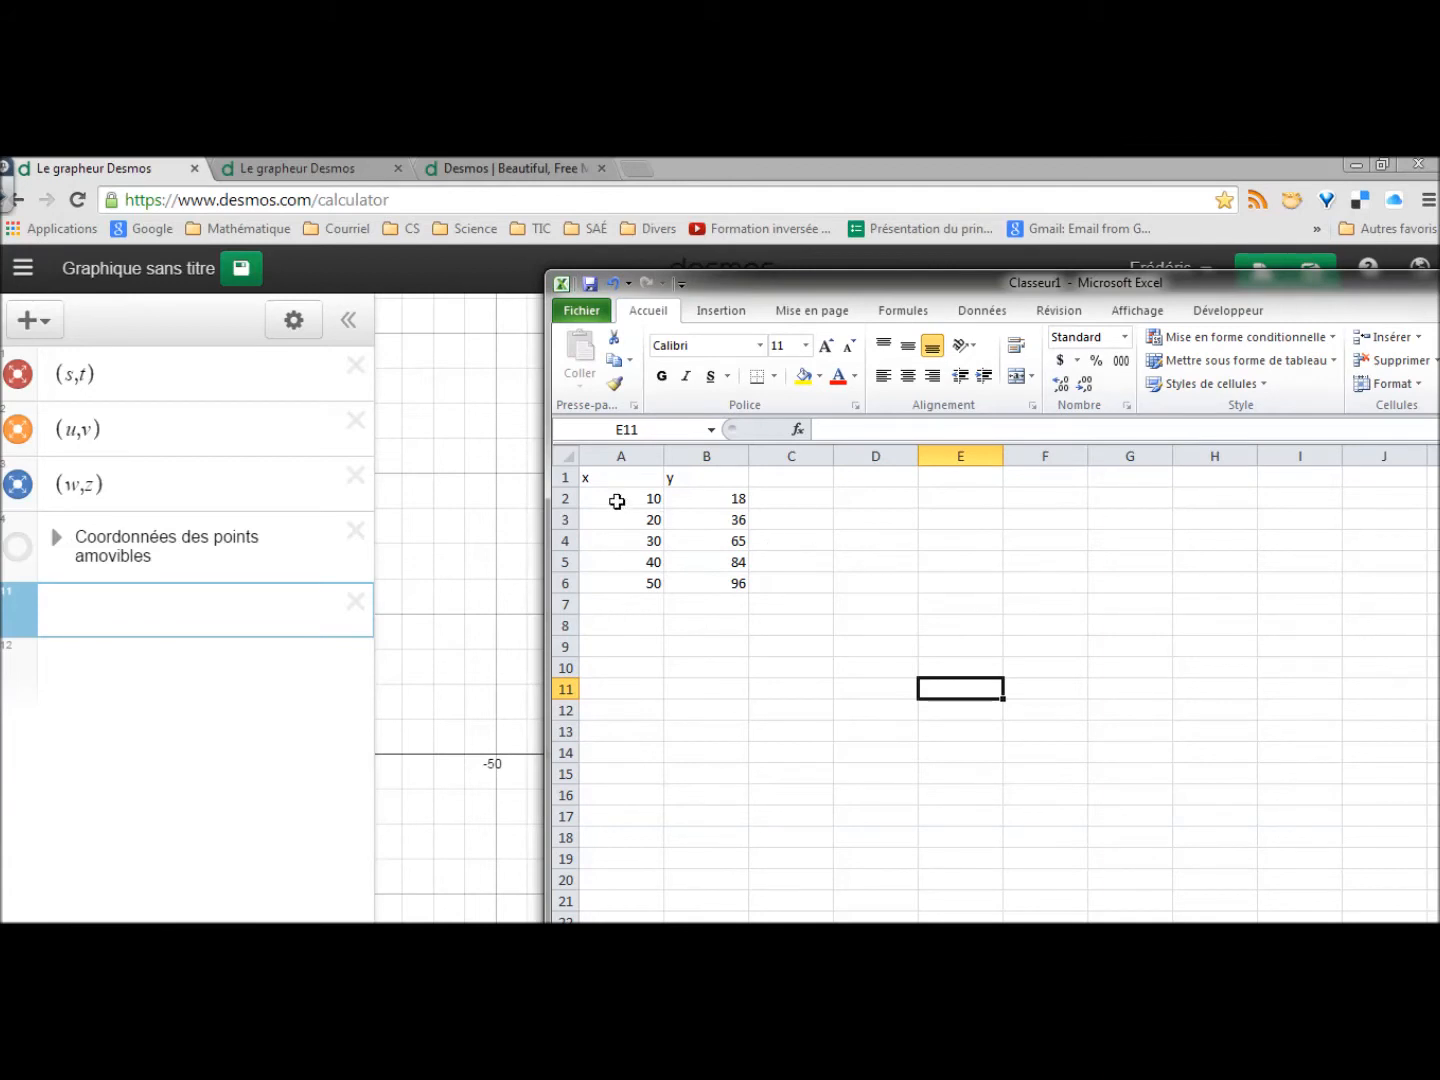
{"action": "left_click_drag", "start_coordinate": [629, 505], "coordinate": [710, 578]}
{"action": "key", "text": "ctrl+c"}
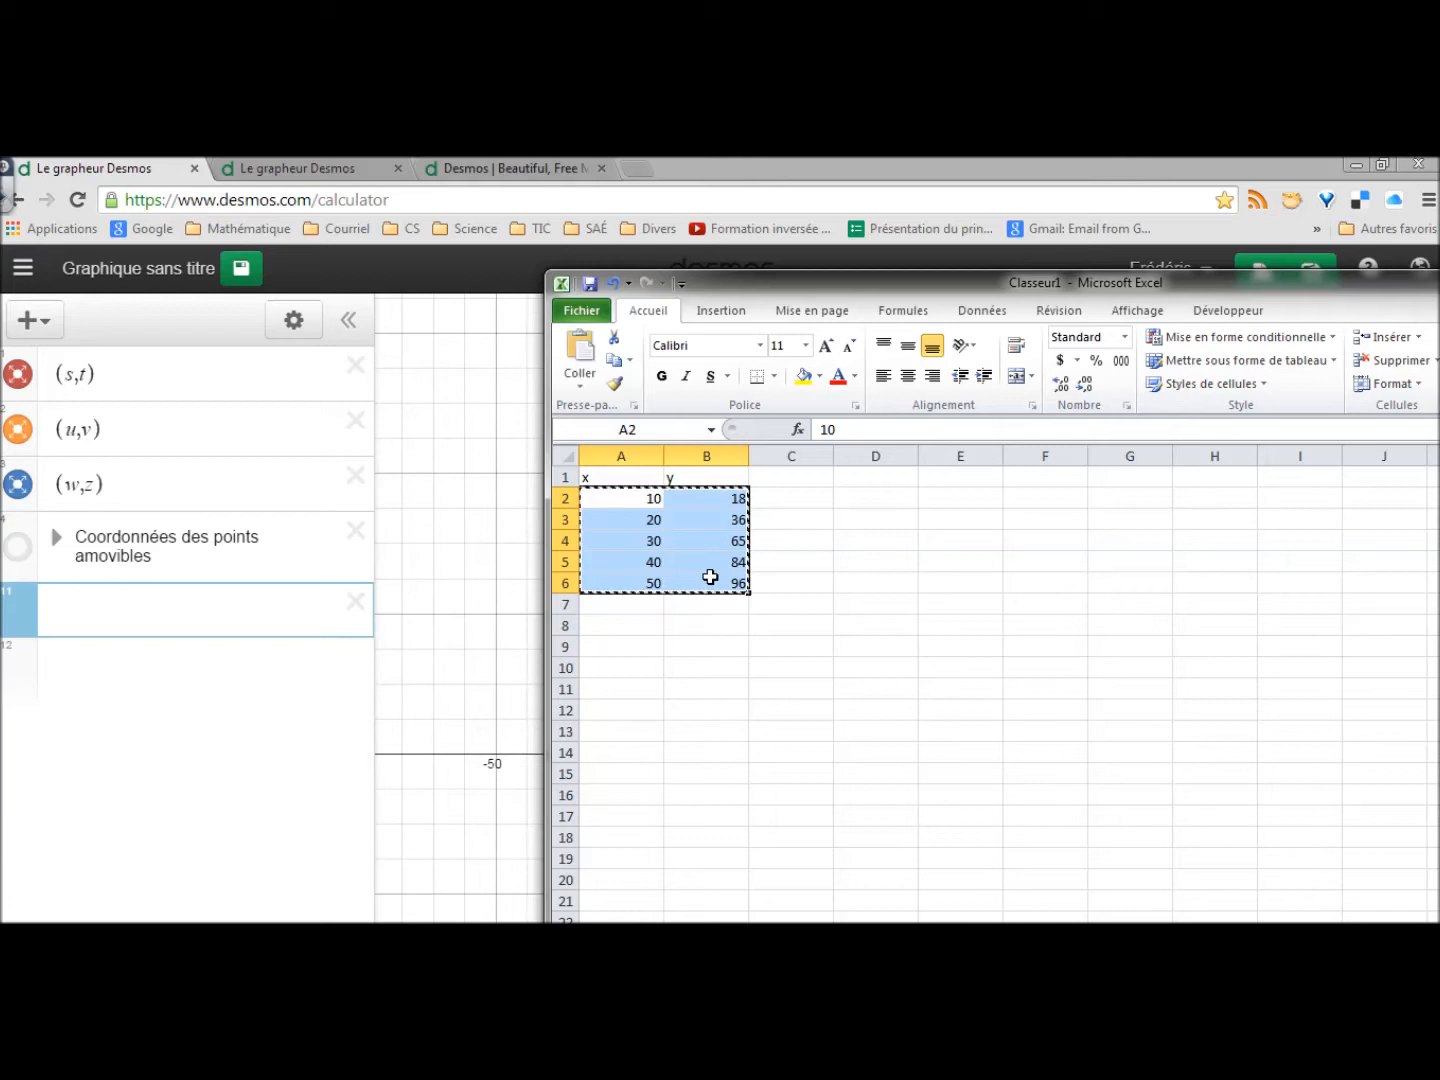
{"action": "left_click", "coordinate": [249, 590]}
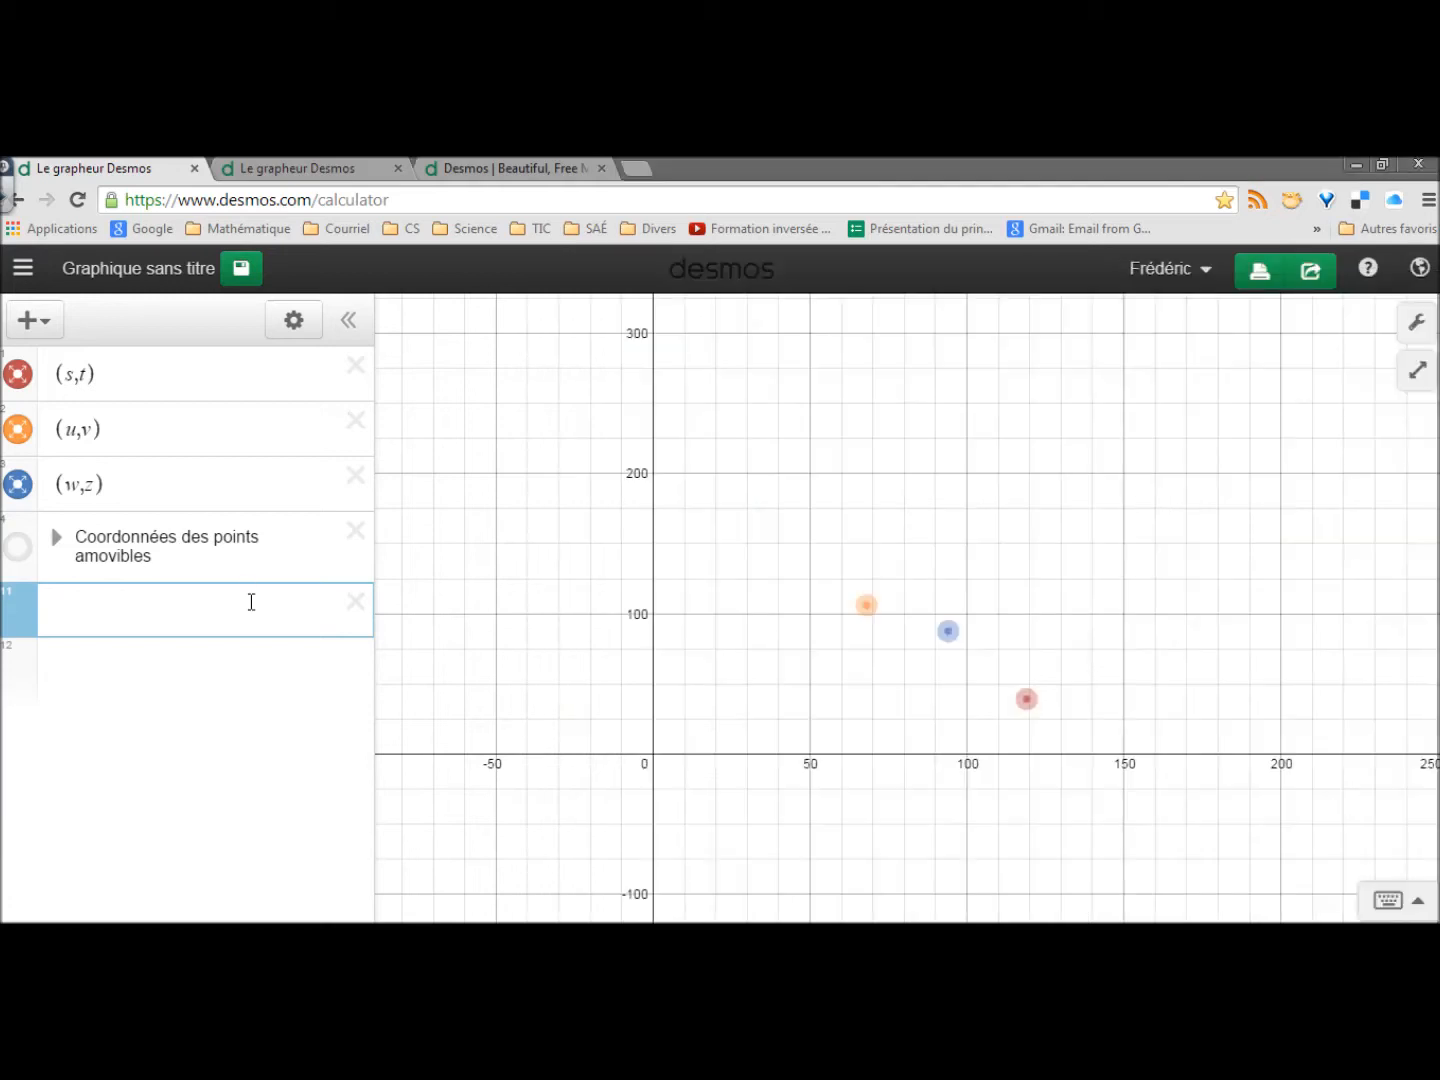
{"action": "key", "text": "ctrl+v"}
{"action": "left_click_drag", "start_coordinate": [369, 559], "coordinate": [369, 651]}
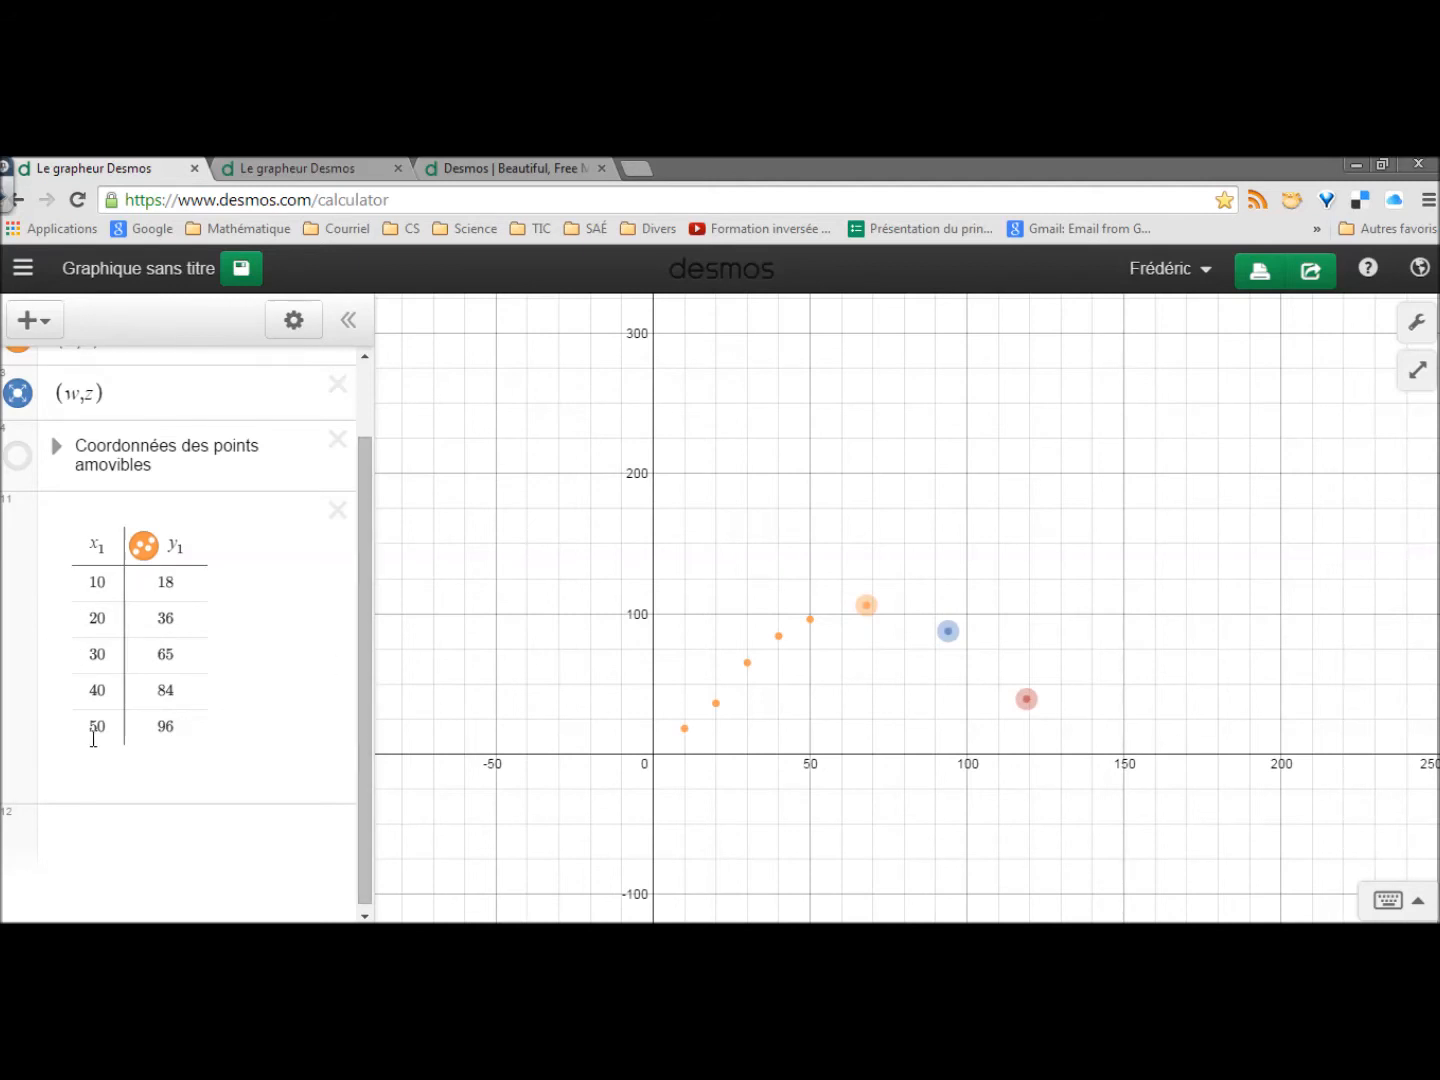
{"action": "left_click_drag", "start_coordinate": [364, 572], "coordinate": [365, 609]}
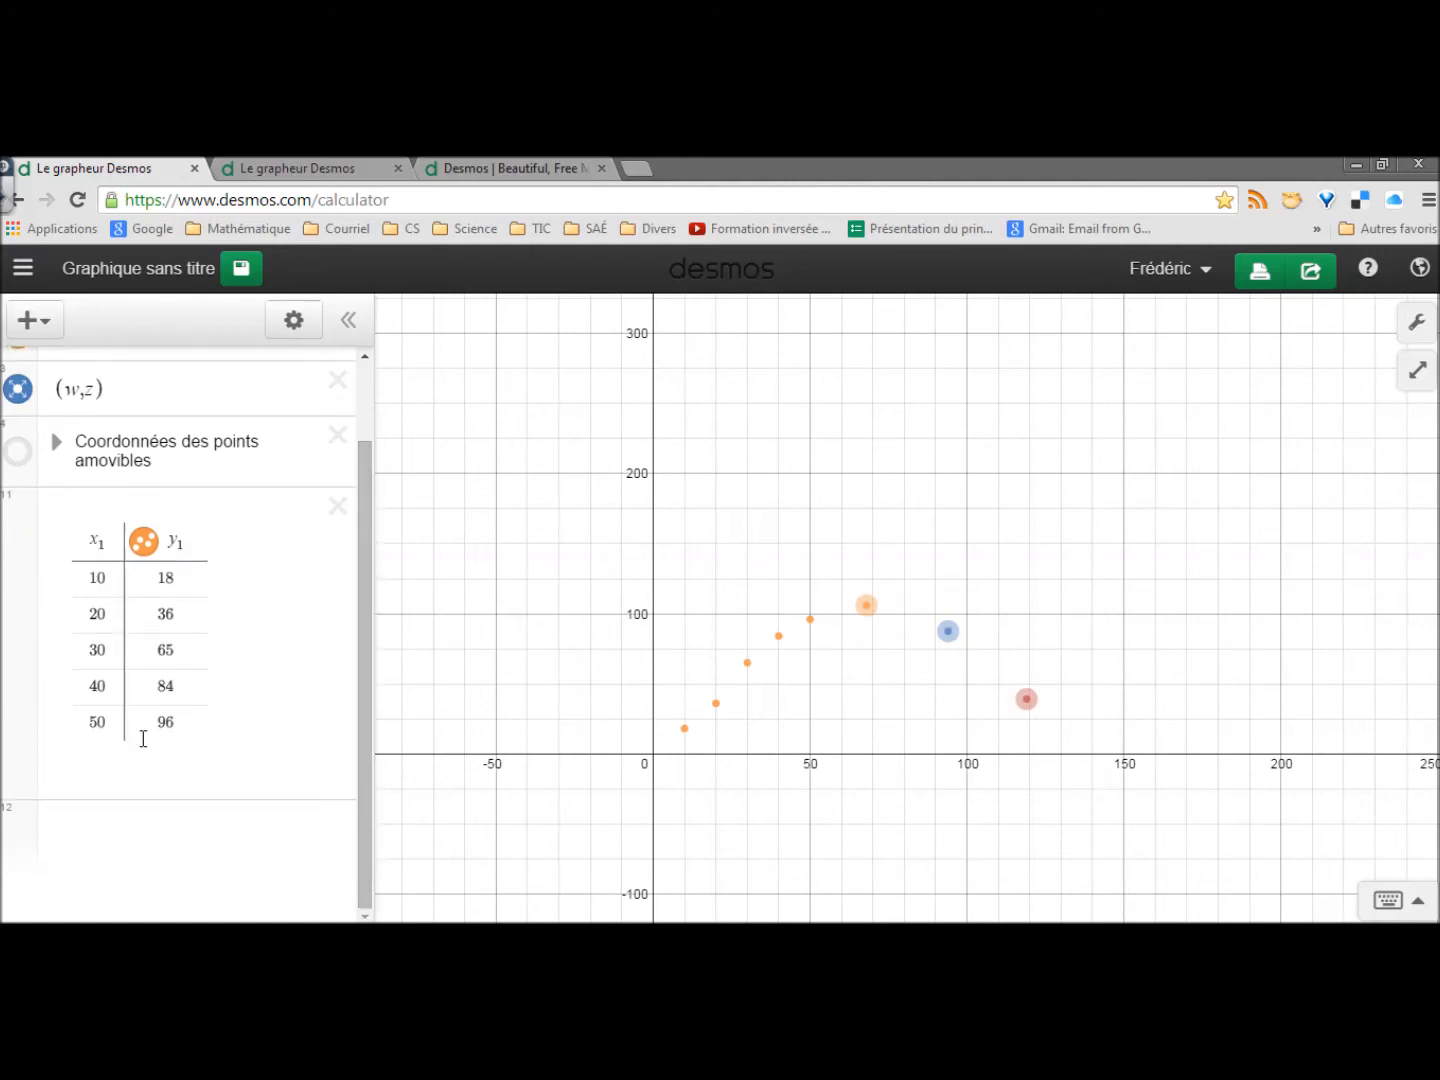
Step: Insert a second, empty table below the pasted data table
{"action": "left_click", "coordinate": [164, 833]}
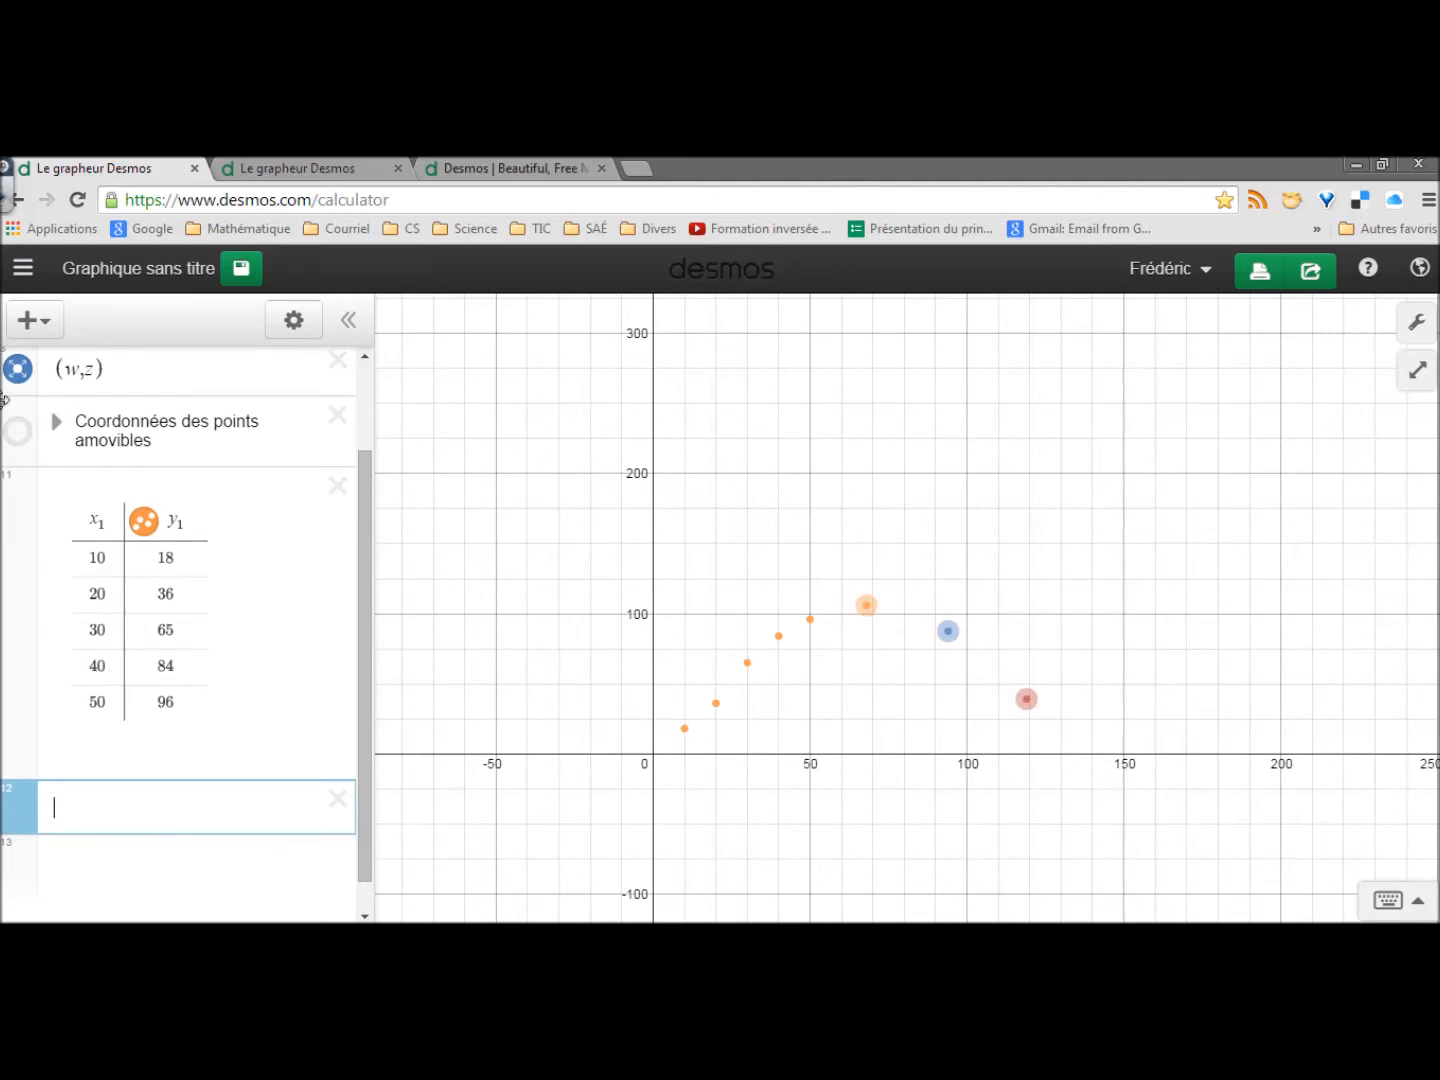
{"action": "left_click", "coordinate": [41, 322]}
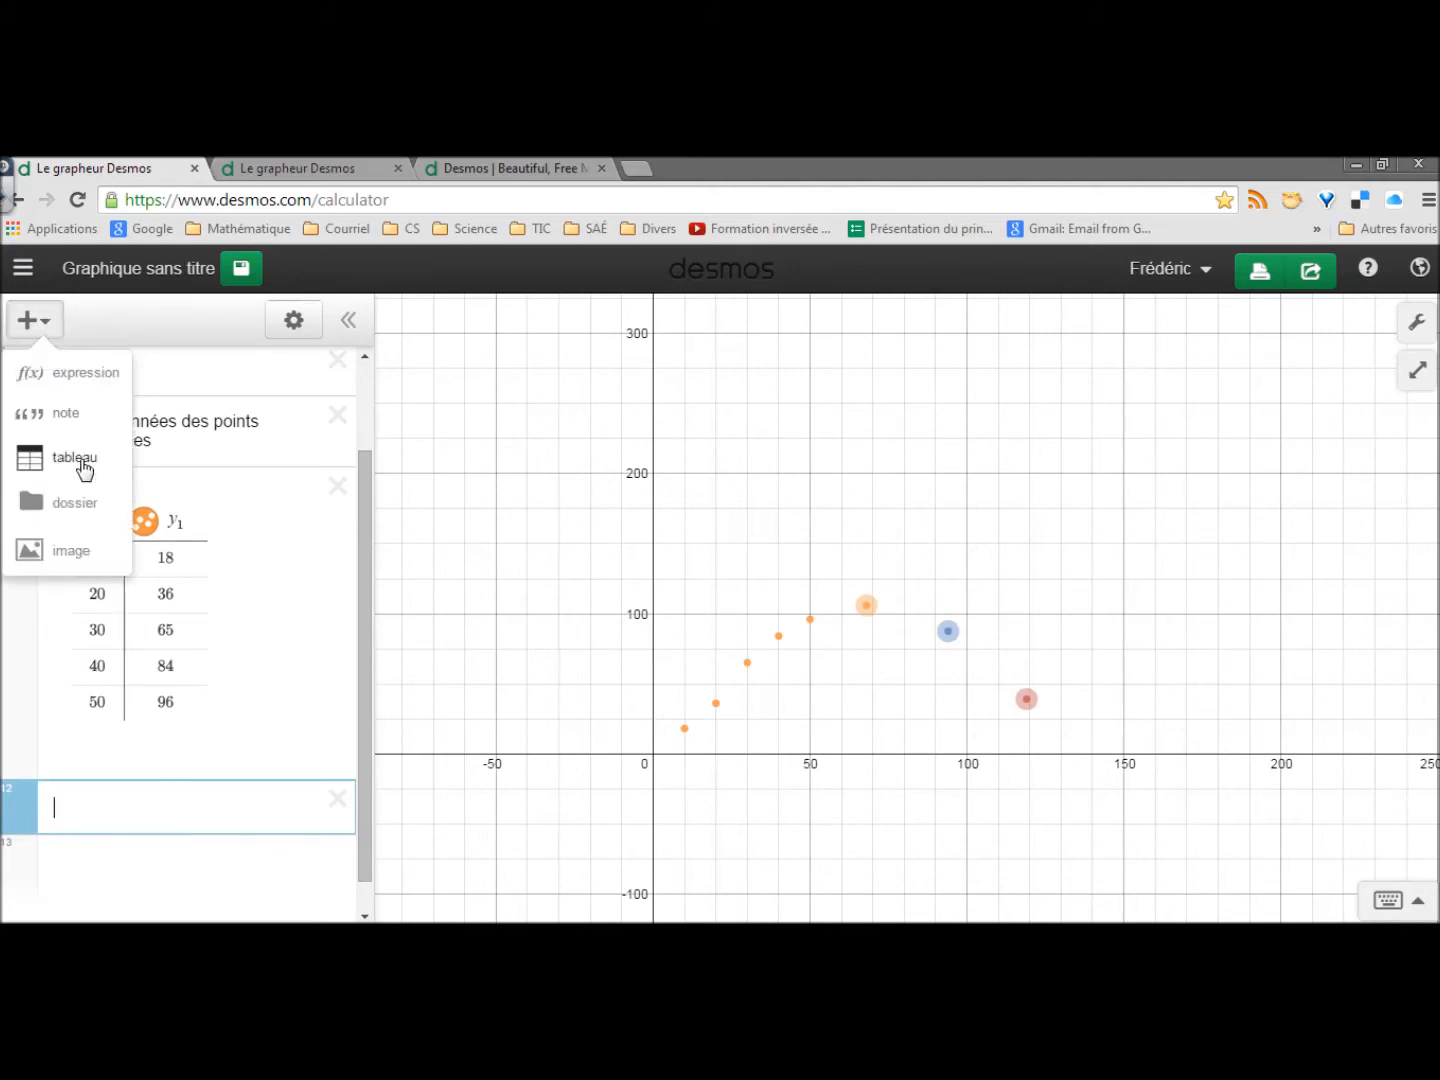
{"action": "left_click", "coordinate": [79, 457]}
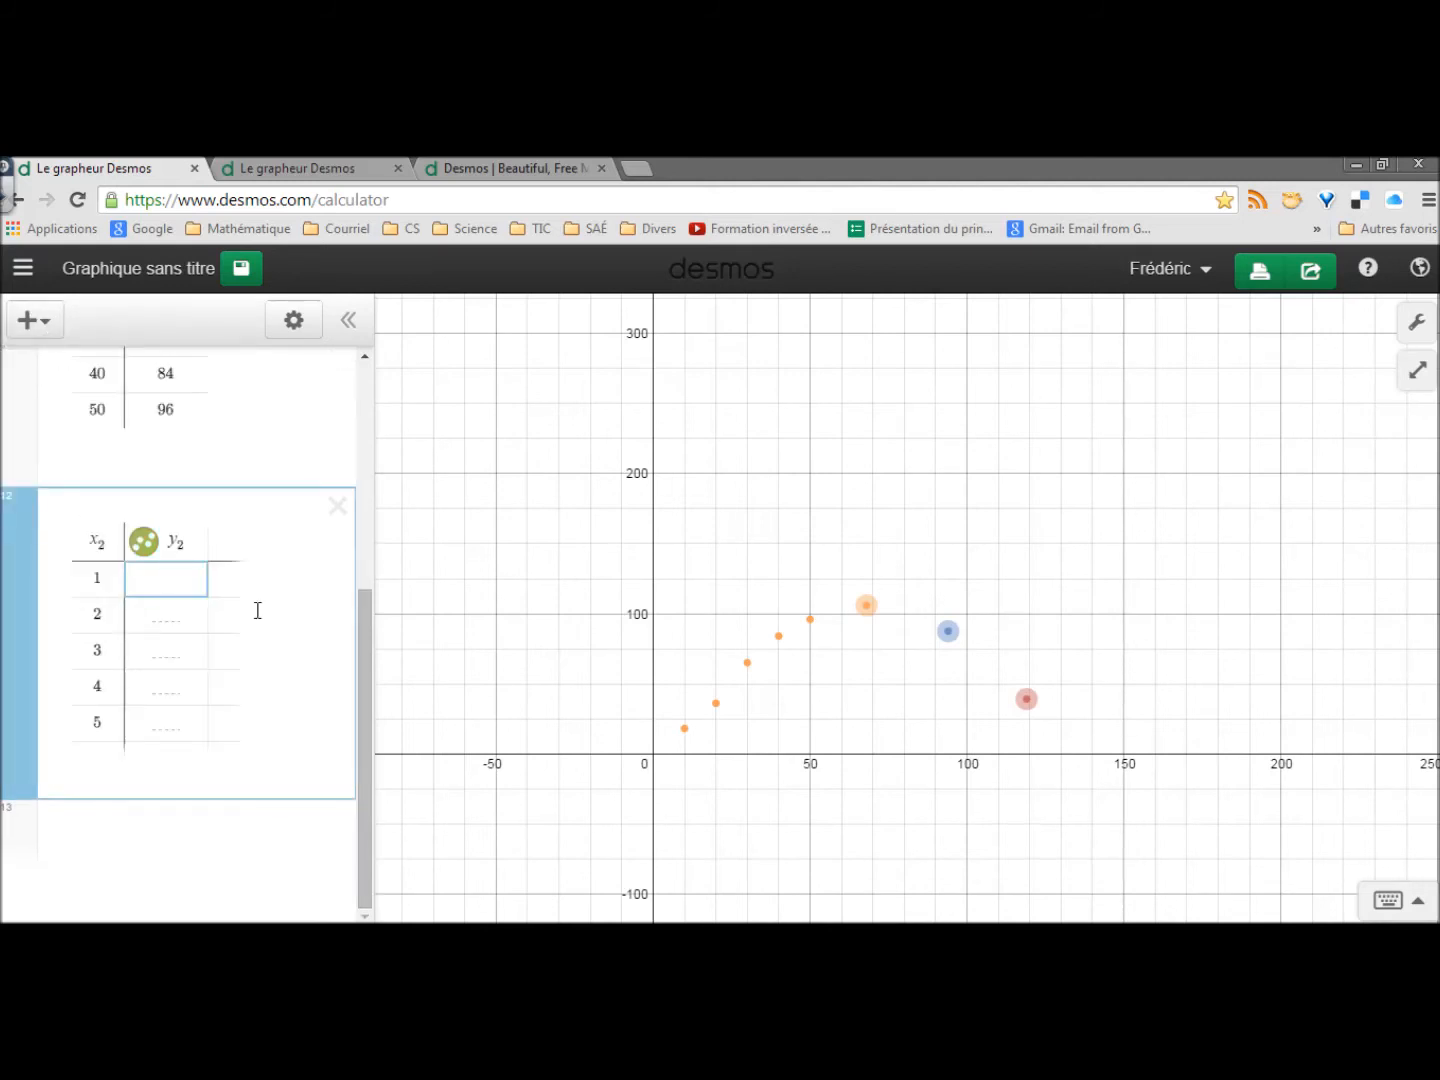
{"action": "type", "text": "cec"}
{"action": "key", "text": "Down"}
{"action": "key", "text": "Left"}
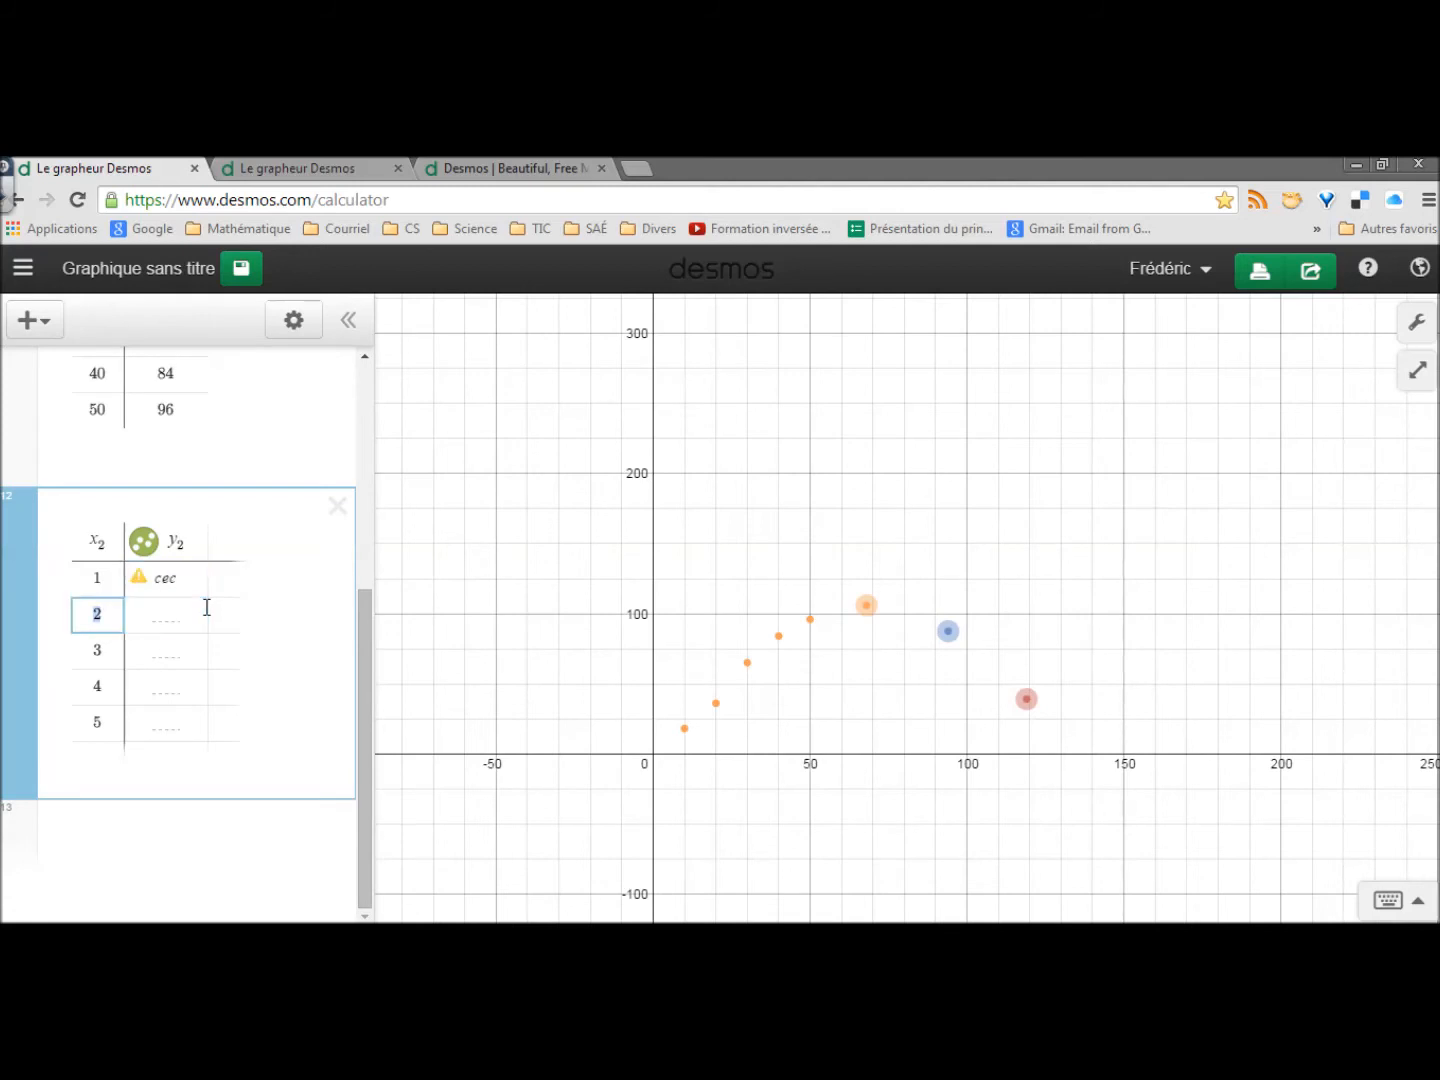
{"action": "left_click", "coordinate": [184, 579]}
{"action": "key", "text": "BackSpace"}
{"action": "key", "text": "BackSpace"}
{"action": "key", "text": "BackSpace"}
{"action": "key", "text": "BackSpace"}
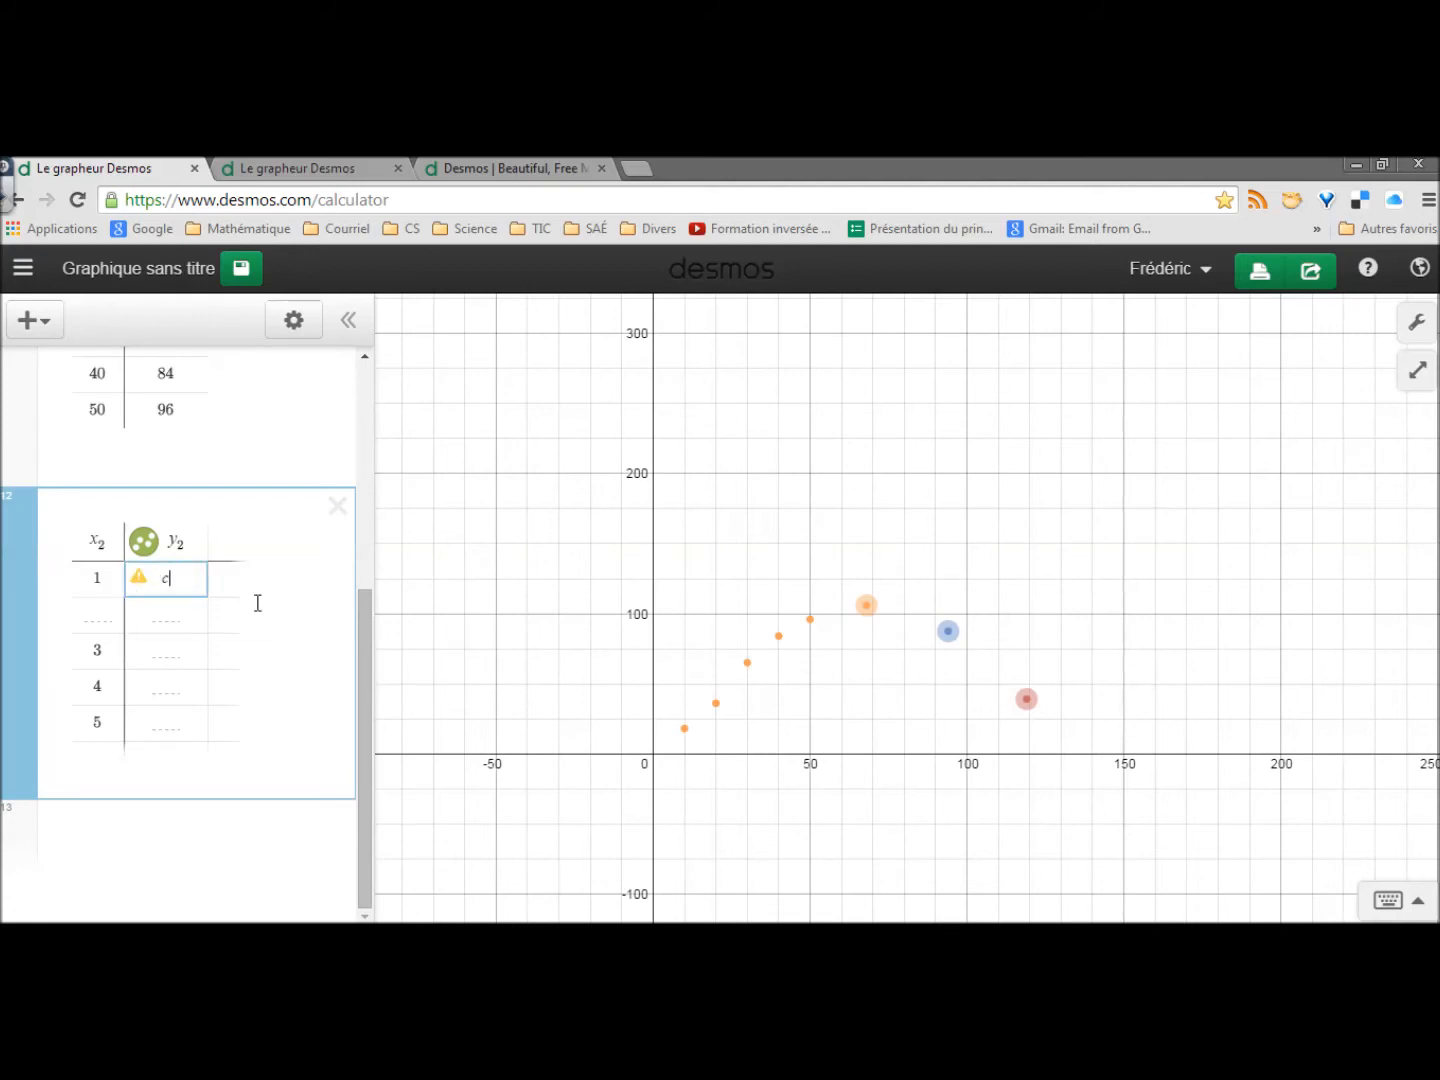
Step: Fill the second table's first two rows with y₂ values 4 and 5, setting the second row's x₂ to 3
{"action": "left_click", "coordinate": [174, 586]}
{"action": "type", "text": "4"}
{"action": "left_click", "coordinate": [176, 619]}
{"action": "type", "text": "5"}
{"action": "left_click", "coordinate": [94, 620]}
{"action": "type", "text": "3"}
{"action": "left_click", "coordinate": [177, 647]}
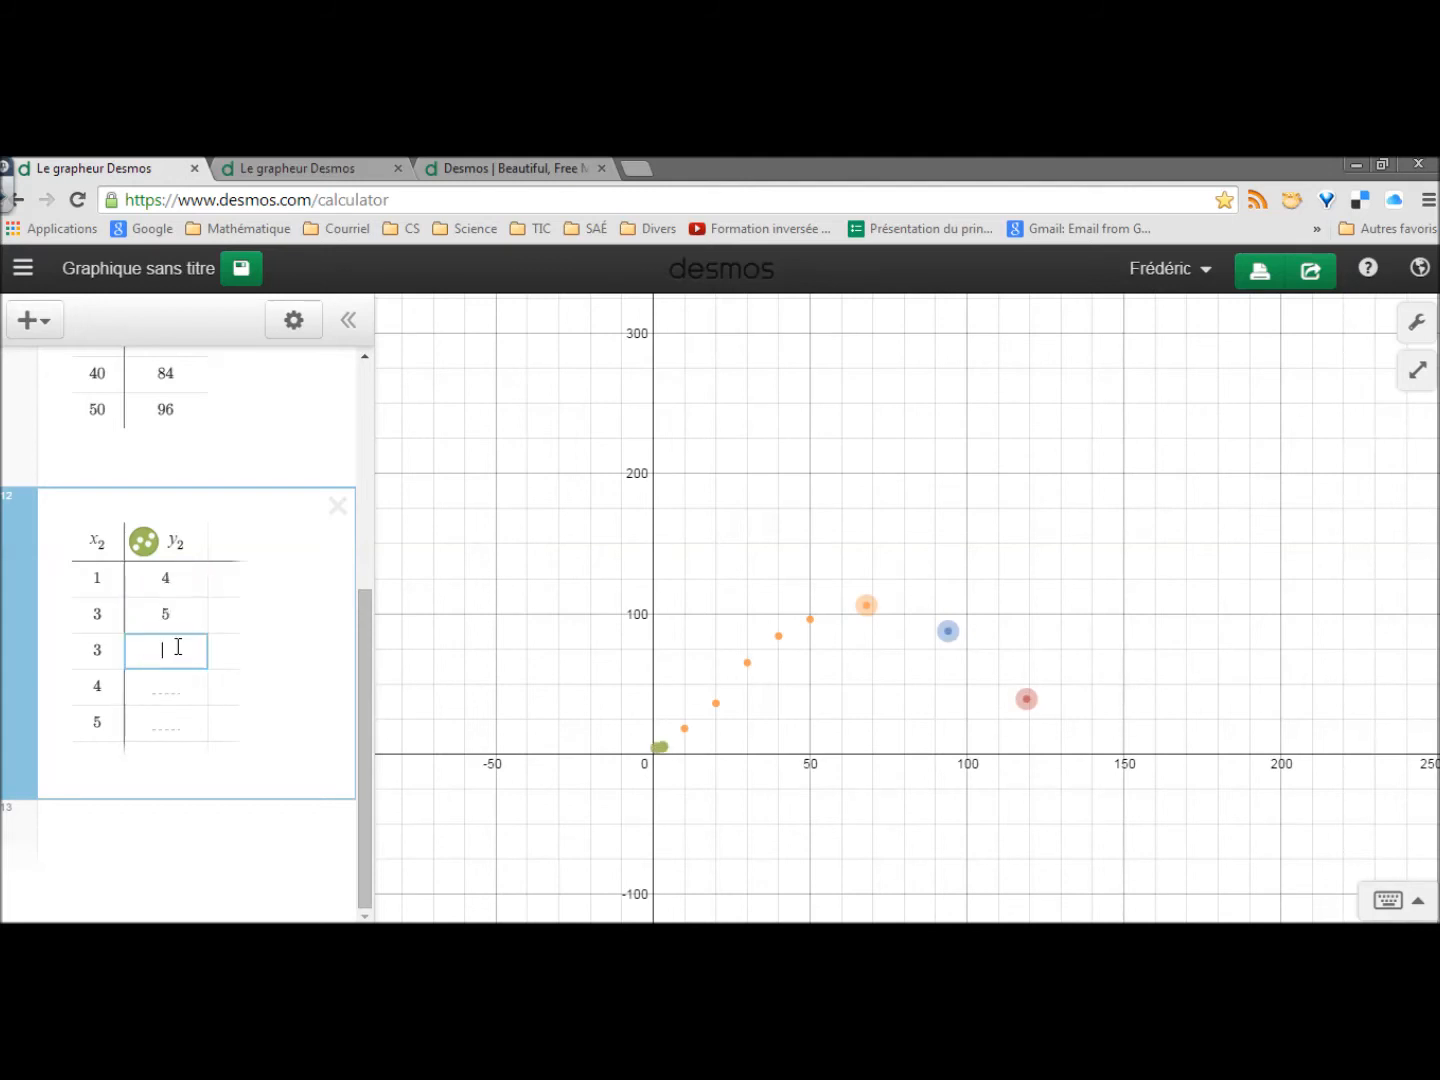
Step: Delete the second table, keeping only the pasted data table
{"action": "left_click", "coordinate": [114, 617]}
{"action": "left_click", "coordinate": [191, 650]}
{"action": "left_click", "coordinate": [338, 506]}
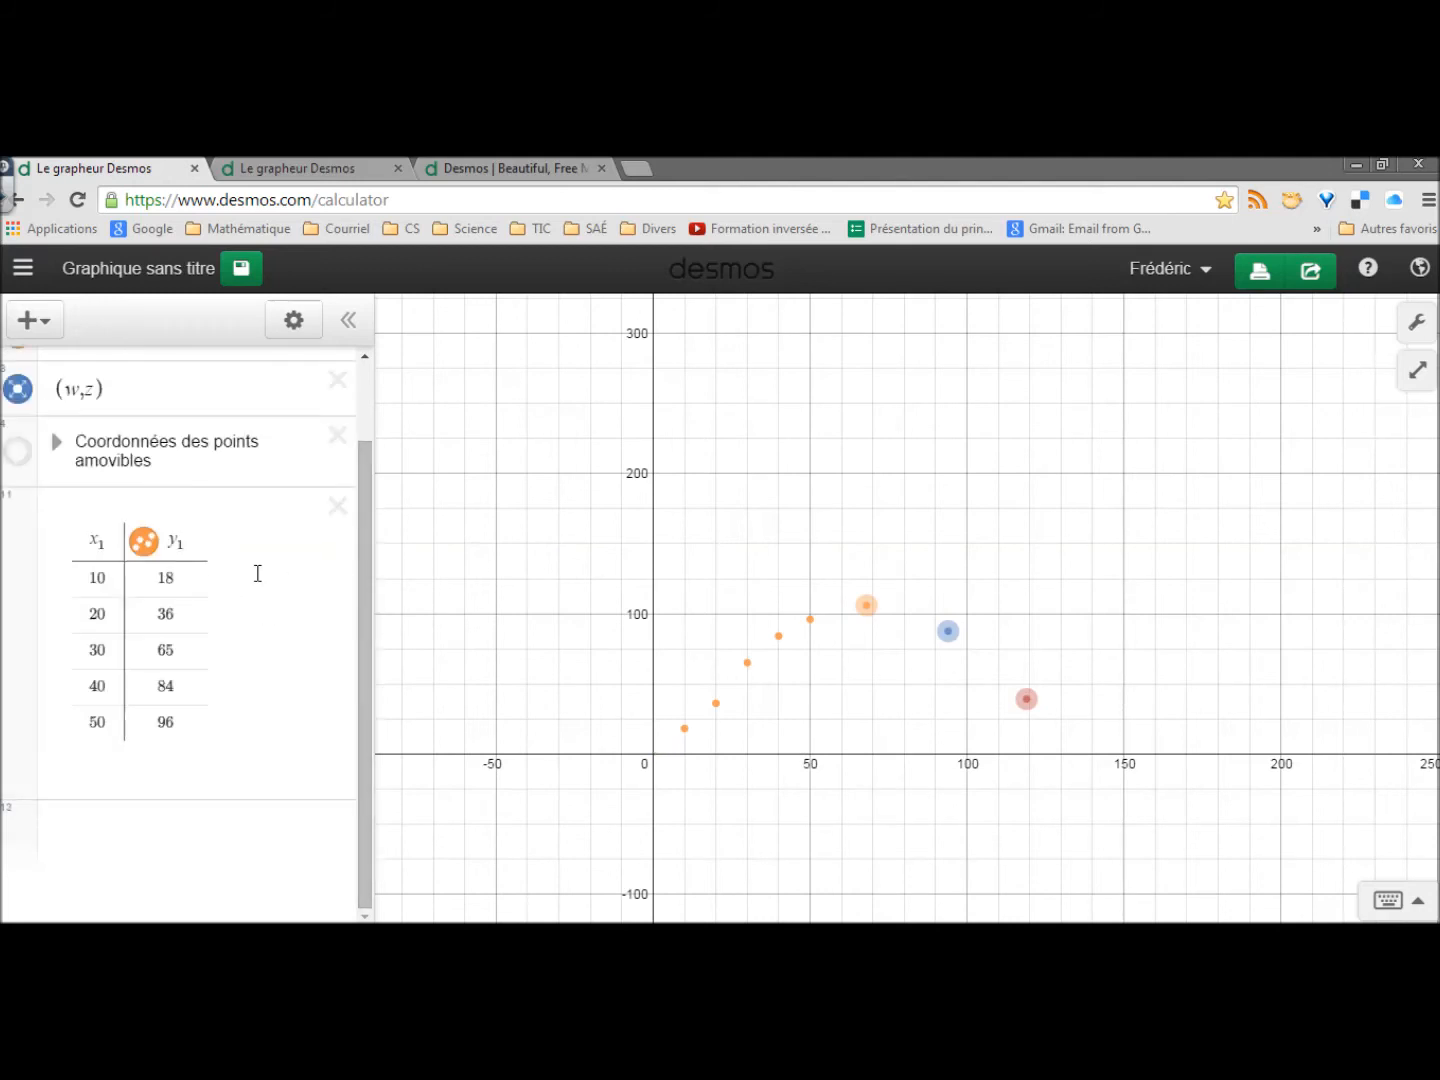
Step: Add three rows to the end of the data table for the movable points: s and t, u and v, w and z
{"action": "left_click", "coordinate": [115, 743]}
{"action": "type", "text": "s"}
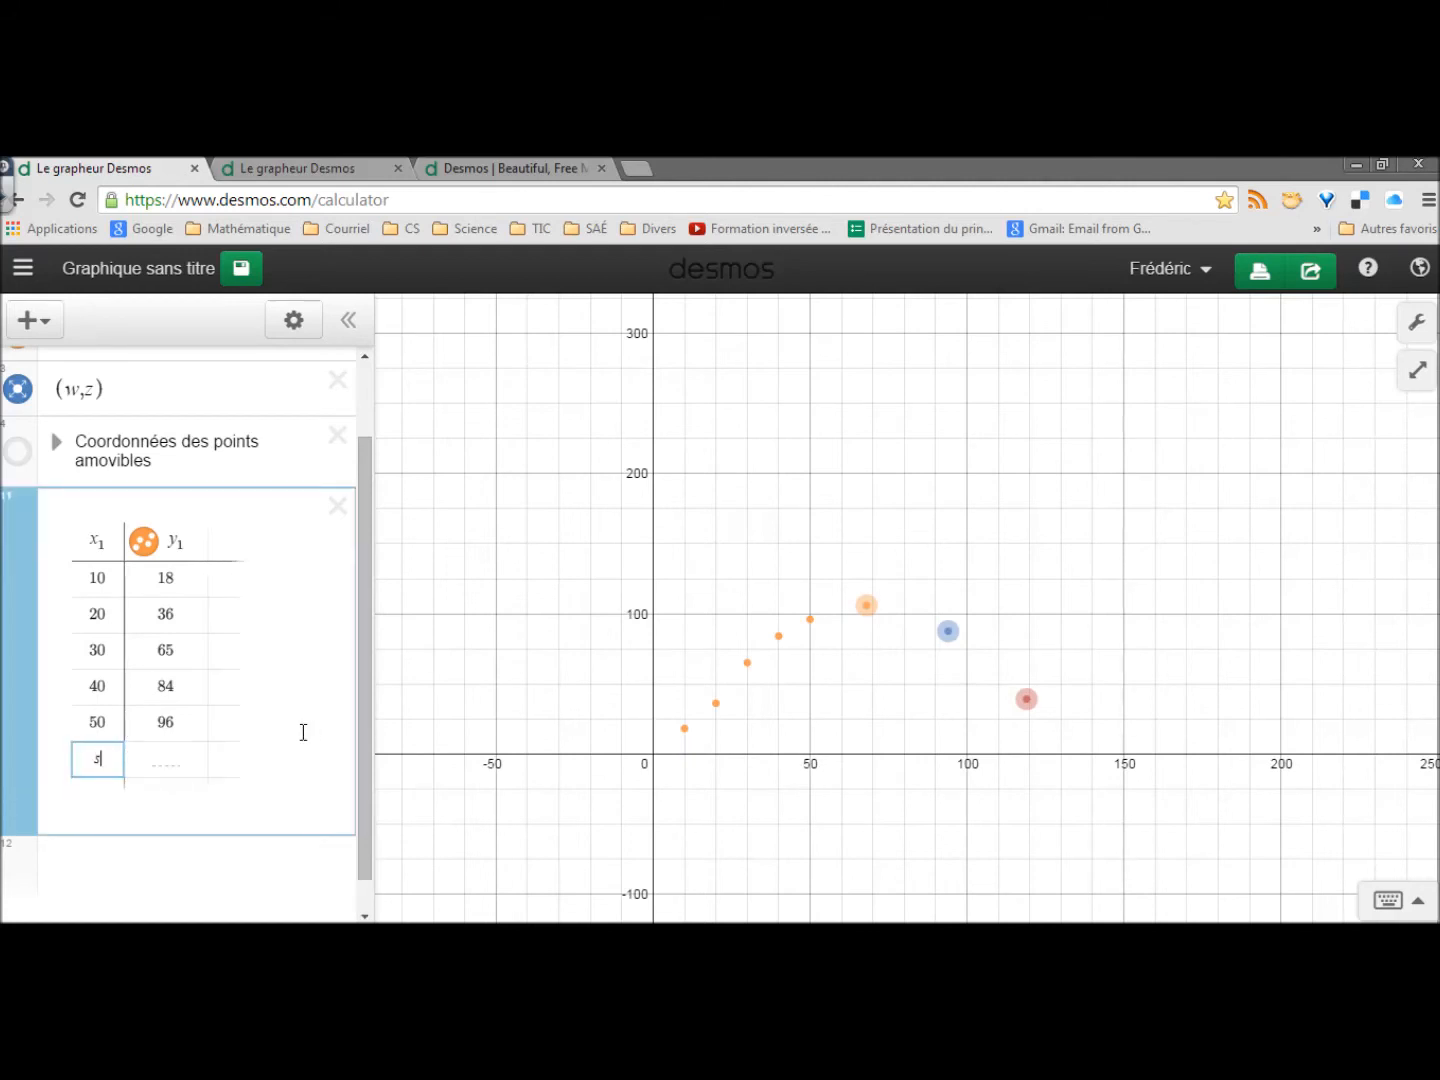
{"action": "left_click", "coordinate": [166, 760]}
{"action": "type", "text": "t"}
{"action": "left_click", "coordinate": [105, 796]}
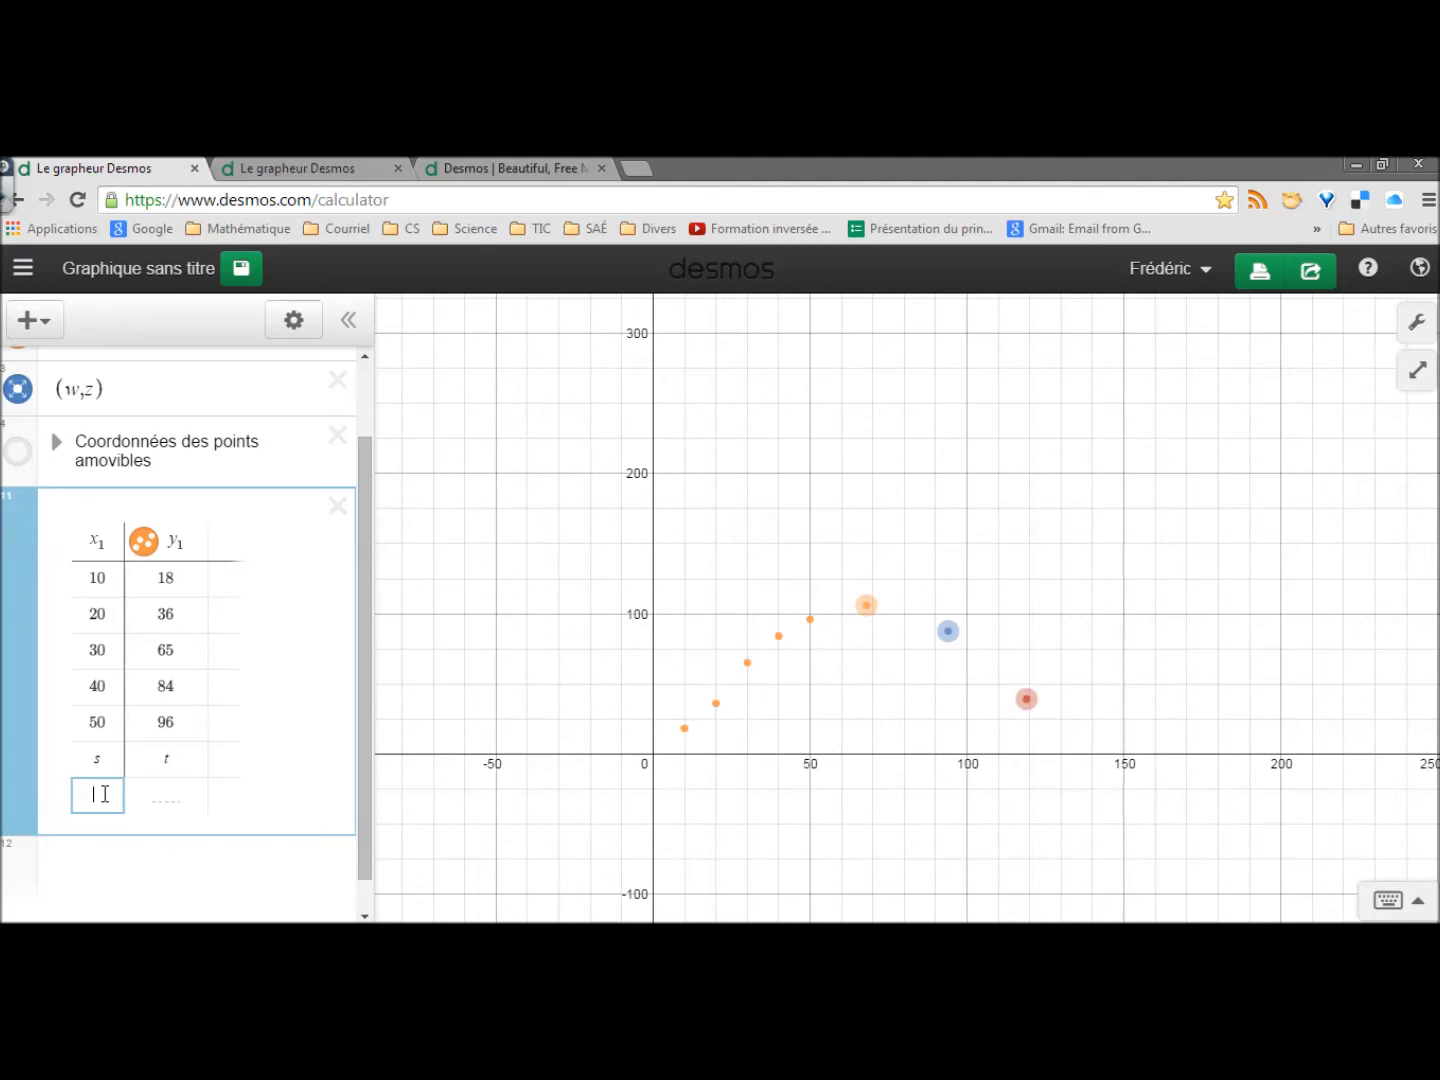
{"action": "type", "text": "u"}
{"action": "left_click", "coordinate": [156, 796]}
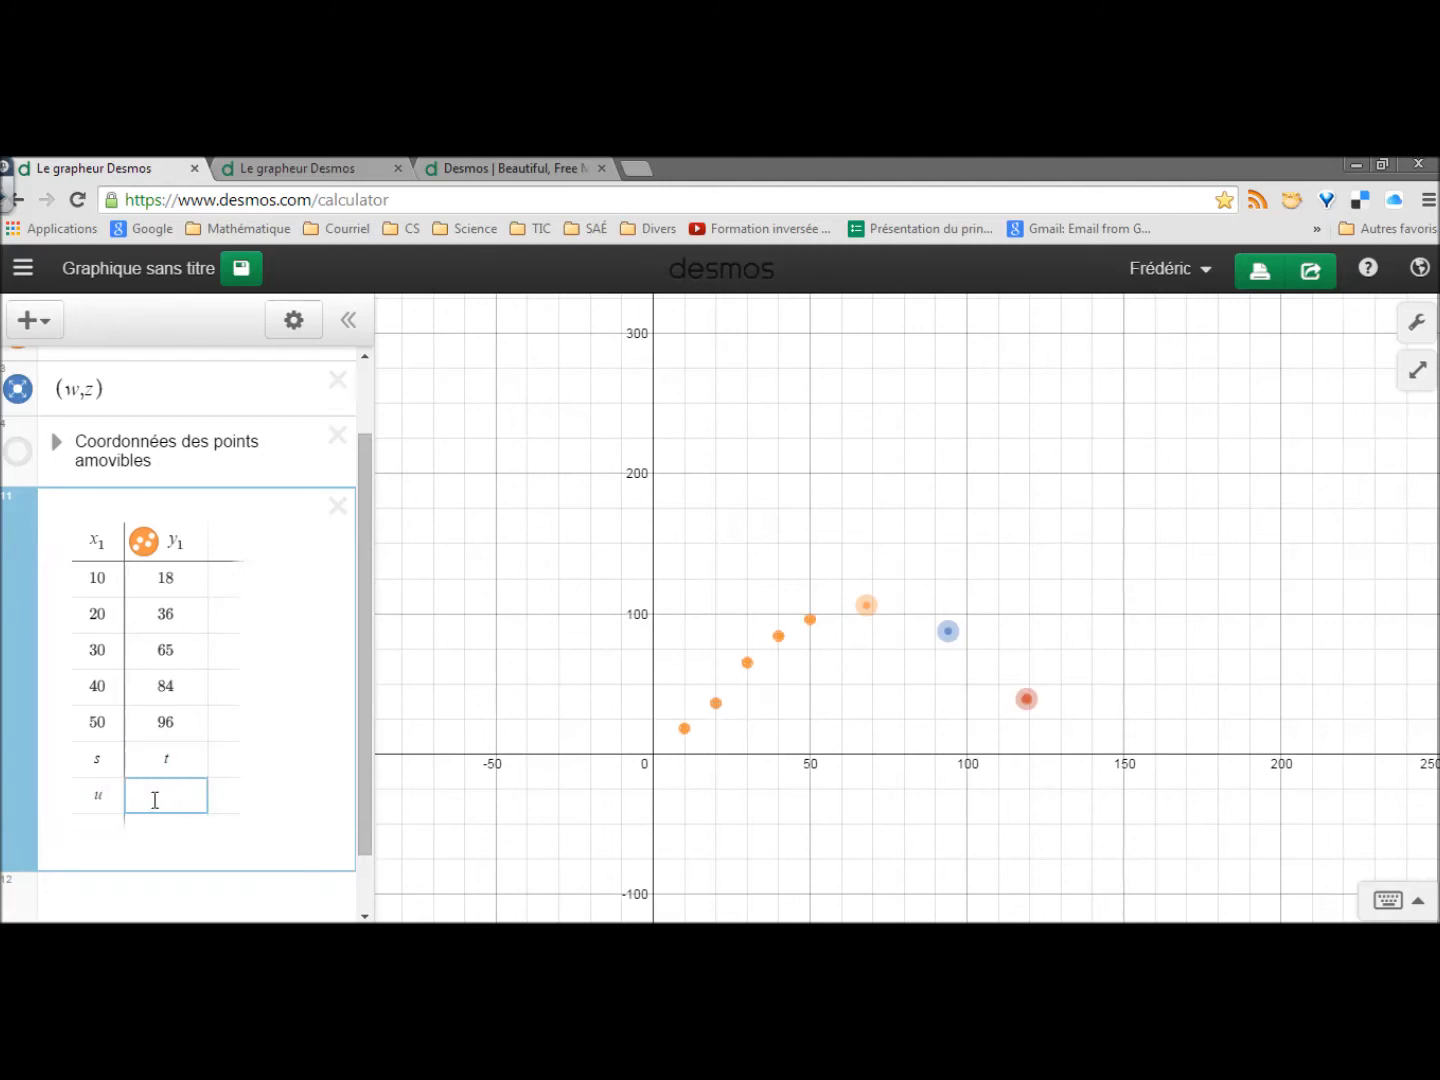
{"action": "left_click", "coordinate": [104, 828]}
{"action": "type", "text": "w"}
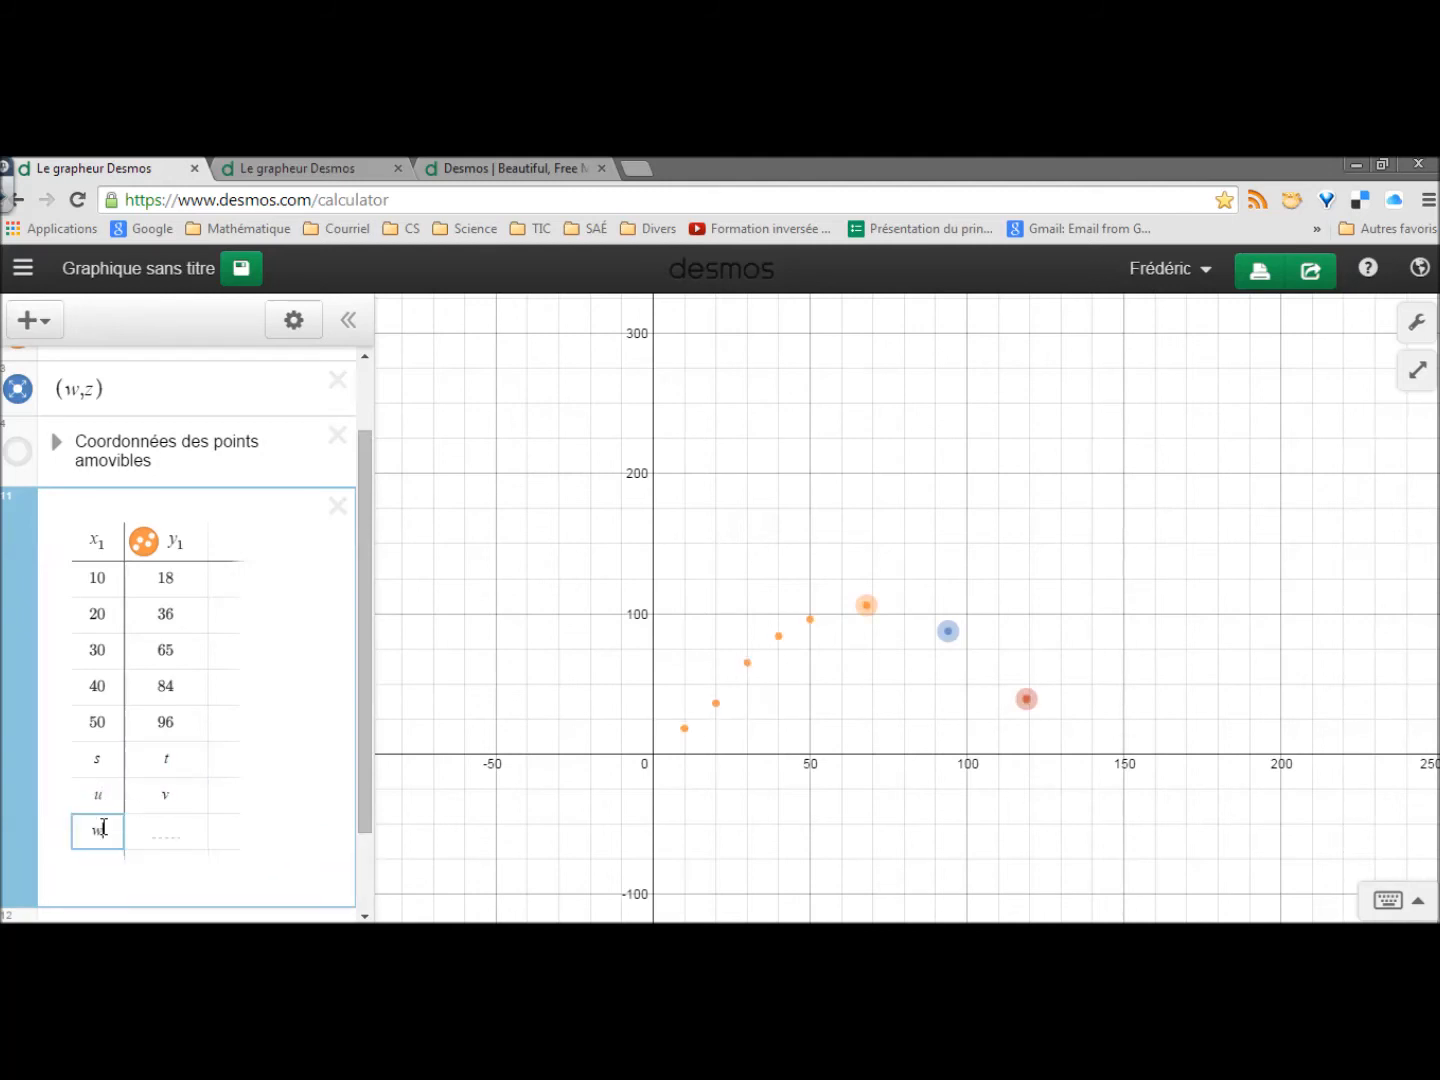
{"action": "left_click", "coordinate": [164, 830]}
{"action": "type", "text": "z"}
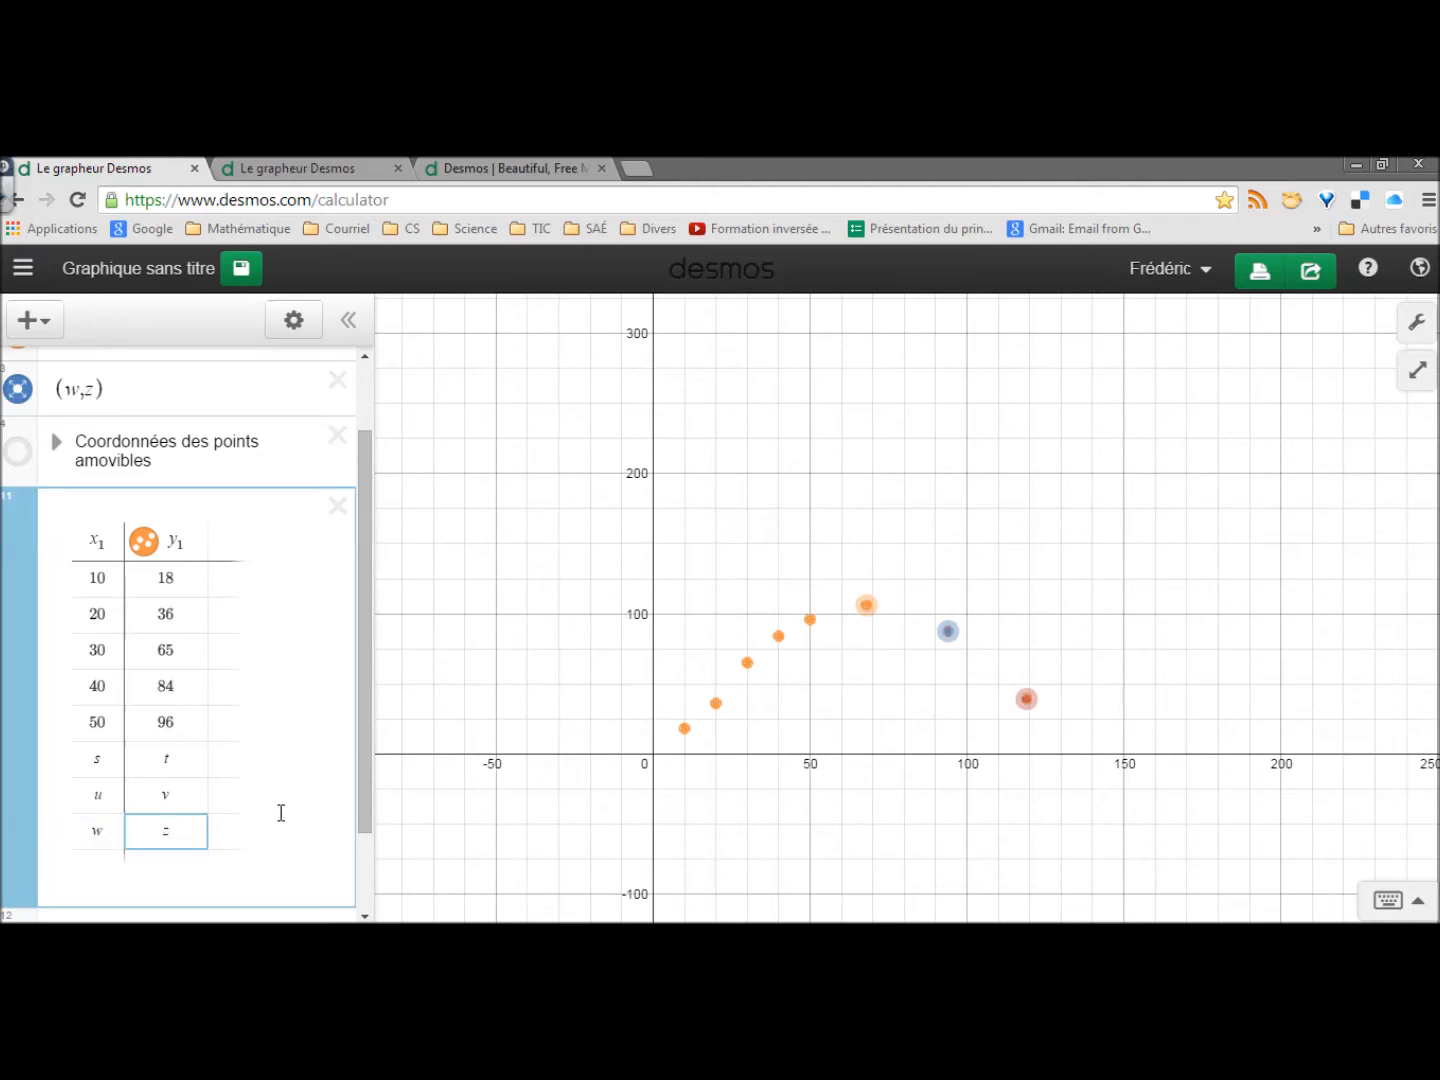
{"action": "left_click", "coordinate": [281, 814]}
{"action": "left_click_drag", "start_coordinate": [364, 707], "coordinate": [370, 740]}
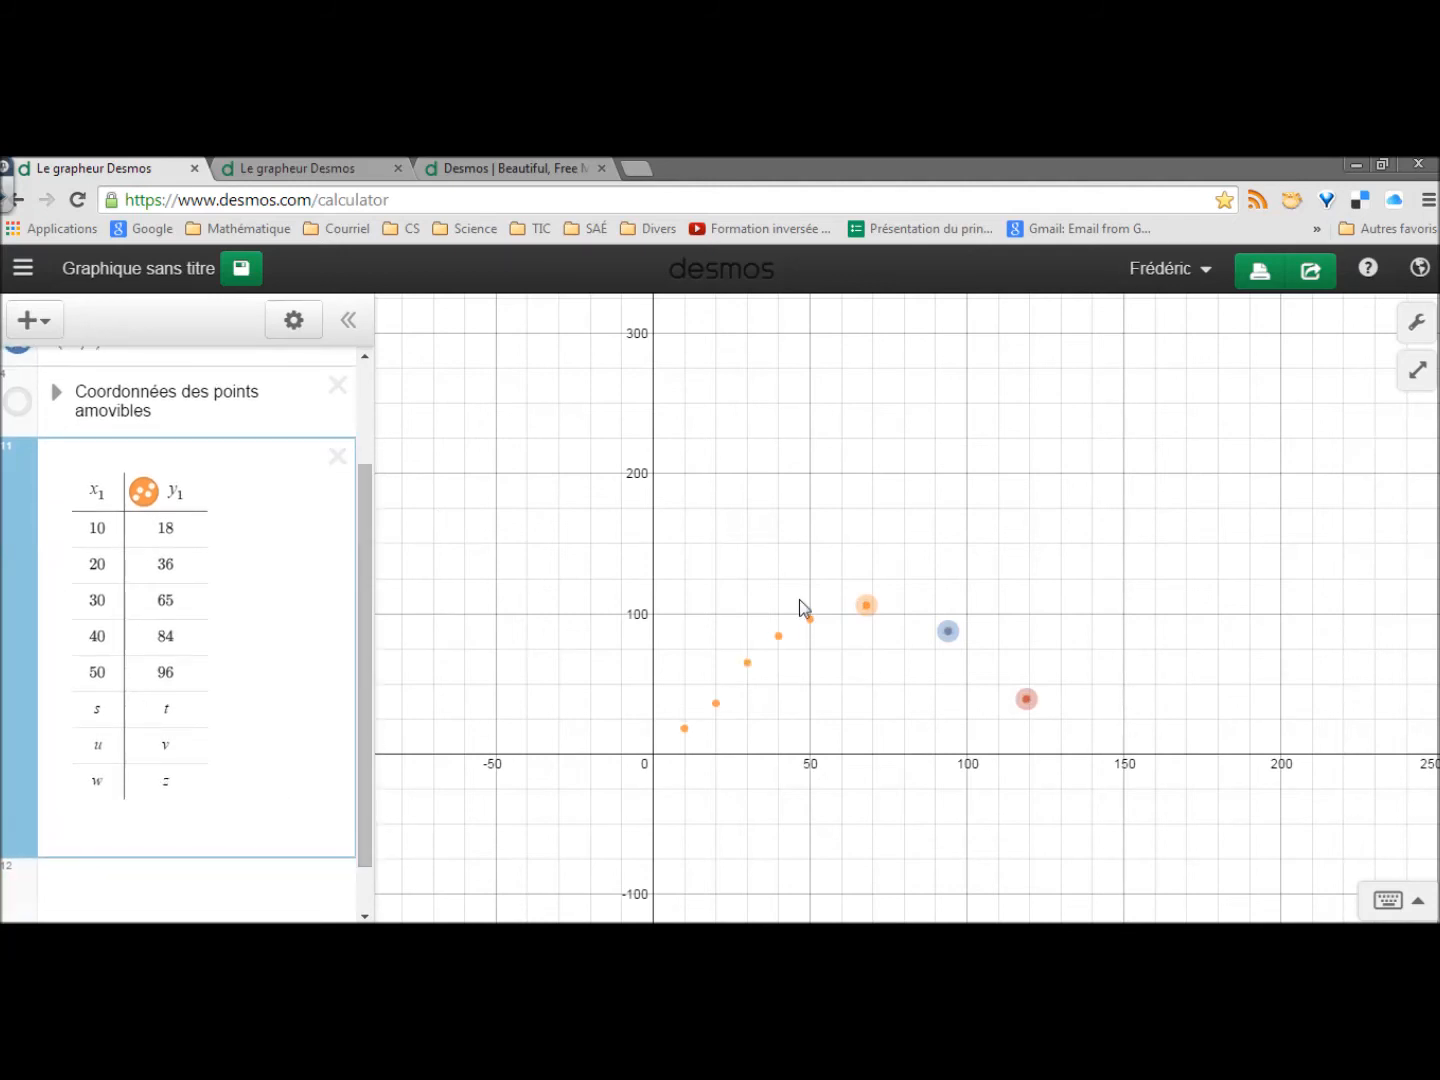
Step: Move the movable points to extend the rising data: orange about (62, 126), blue about (86, 144), red about (117, 186)
{"action": "left_click_drag", "start_coordinate": [862, 607], "coordinate": [848, 577]}
{"action": "left_click_drag", "start_coordinate": [936, 632], "coordinate": [925, 552]}
{"action": "left_click_drag", "start_coordinate": [1026, 699], "coordinate": [1021, 493]}
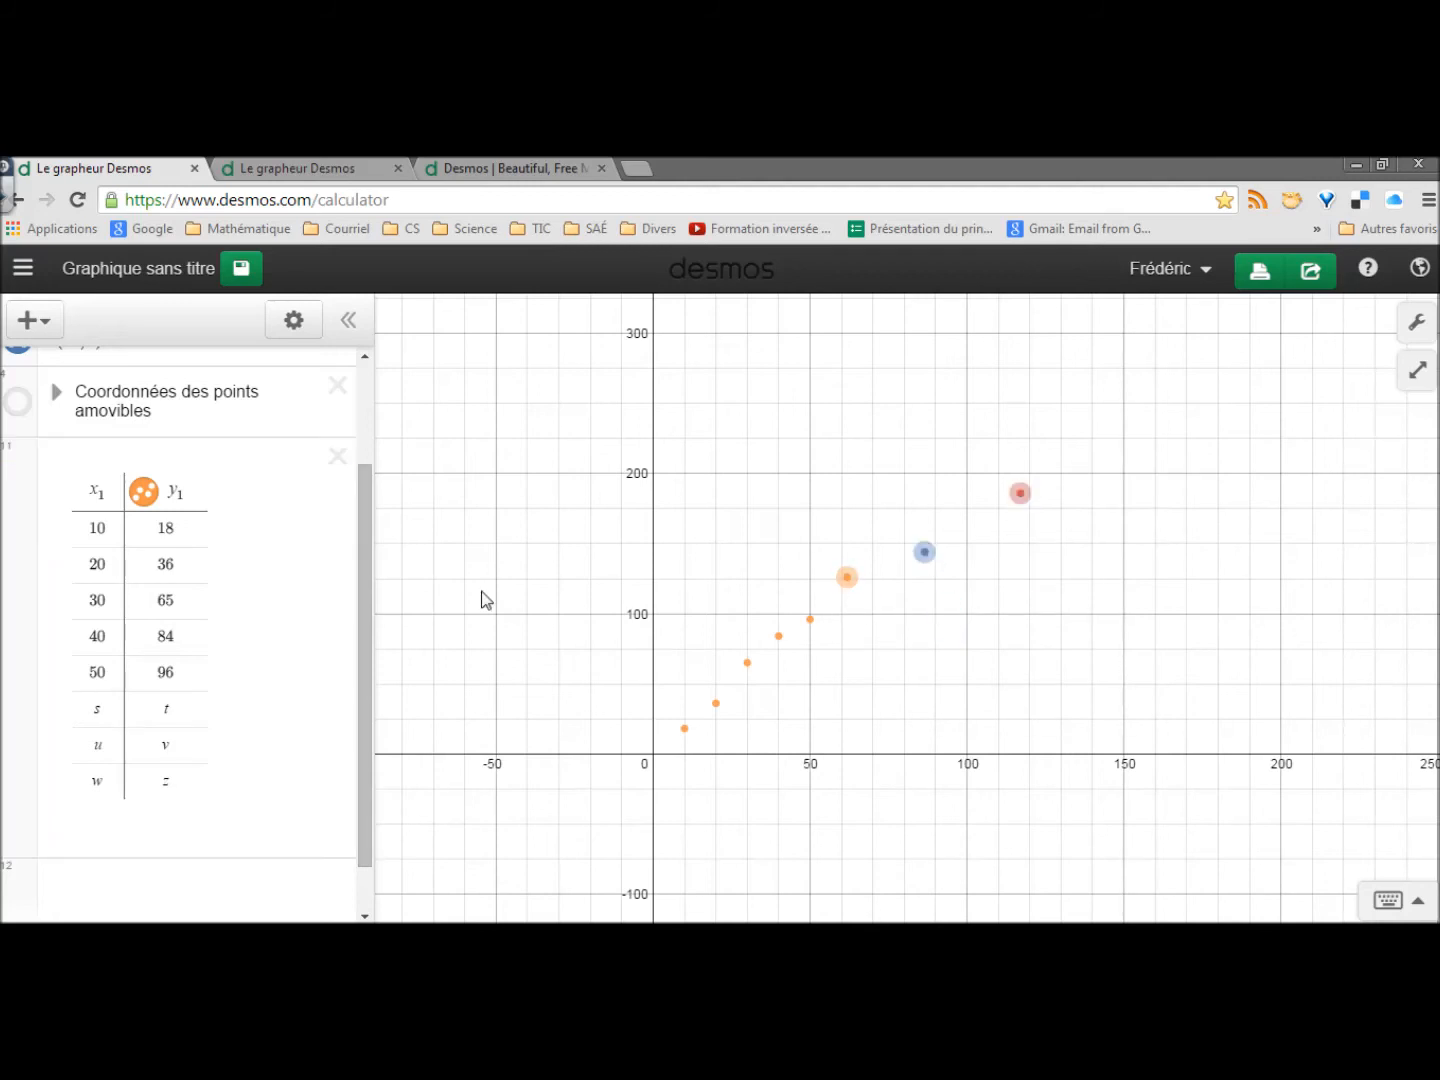
Step: Add the linear regression y₁~ax₁+b in a new expression below the data table
{"action": "scroll", "coordinate": [366, 620], "scroll_direction": "down", "scroll_amount": 1}
{"action": "left_click", "coordinate": [148, 819]}
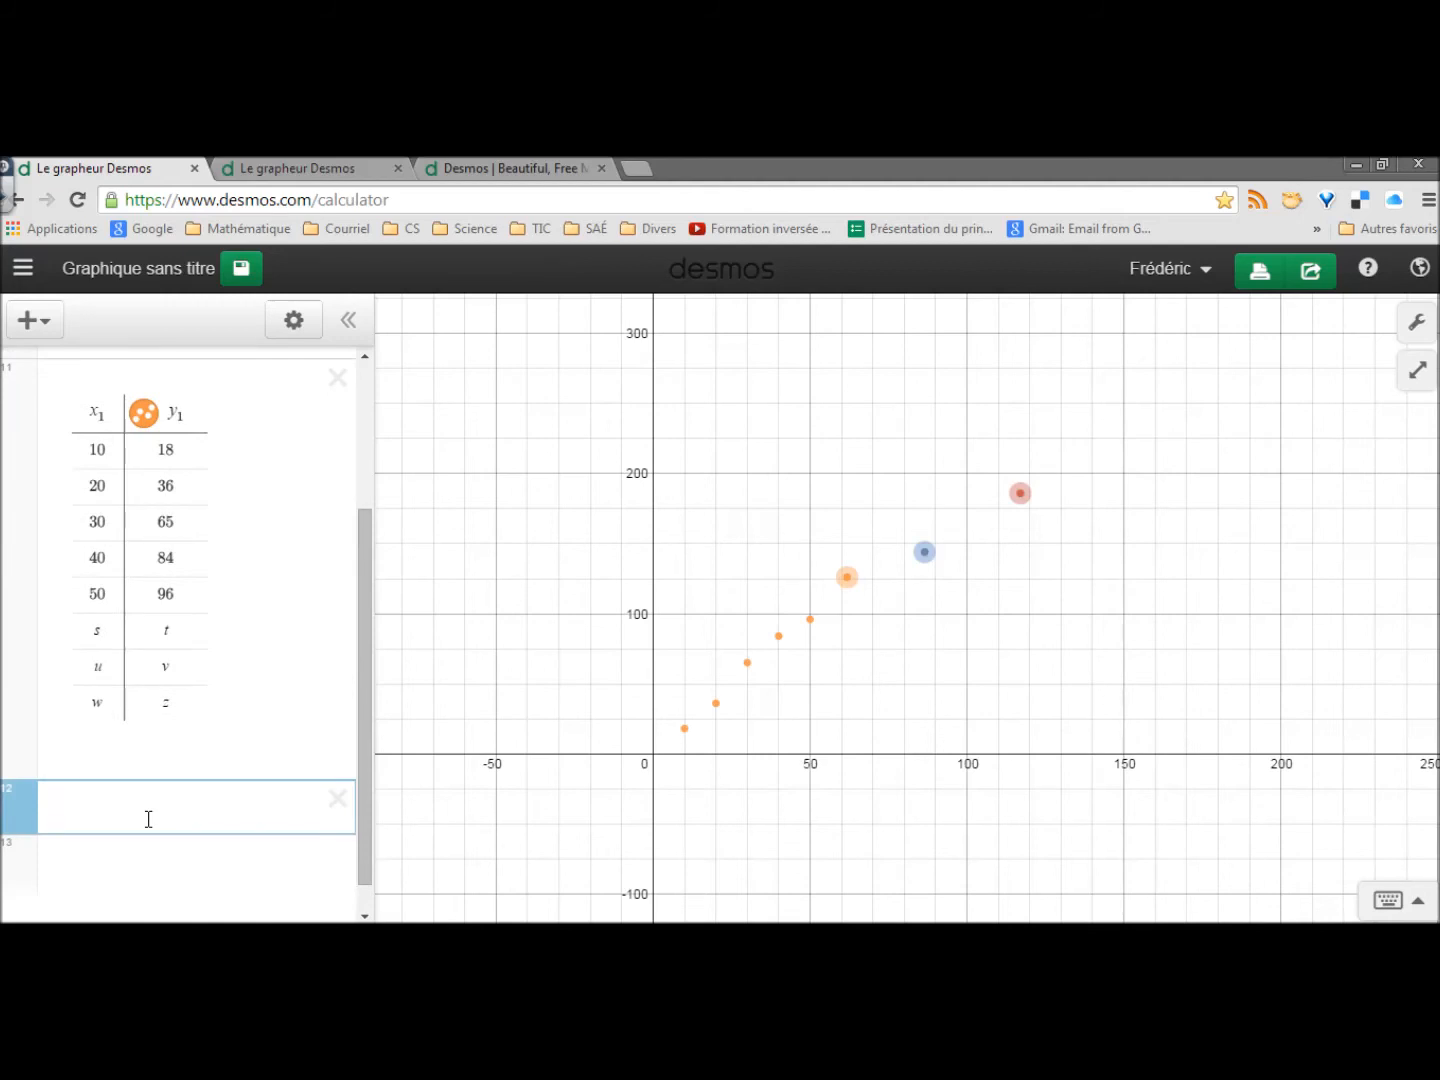
{"action": "type", "text": "y1"}
{"action": "mouse_move", "coordinate": [369, 719]}
{"action": "left_mouse_down"}
{"action": "mouse_move", "coordinate": [387, 553]}
{"action": "mouse_move", "coordinate": [369, 608]}
{"action": "mouse_move", "coordinate": [387, 725]}
{"action": "left_mouse_up"}
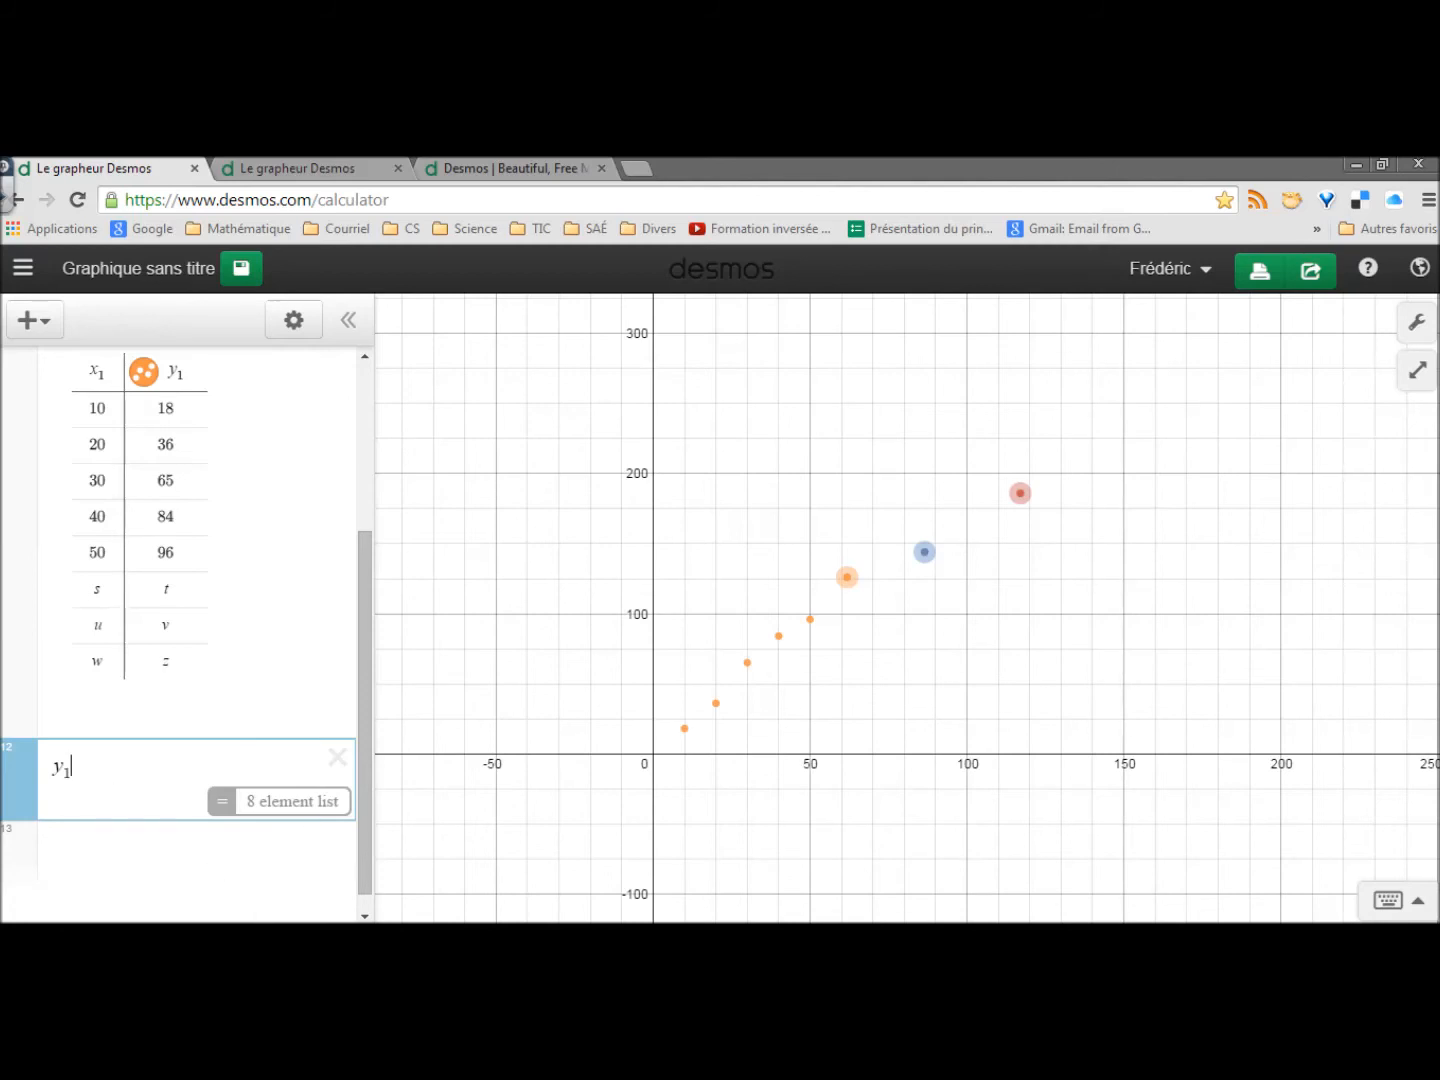
{"action": "left_click", "coordinate": [1400, 900]}
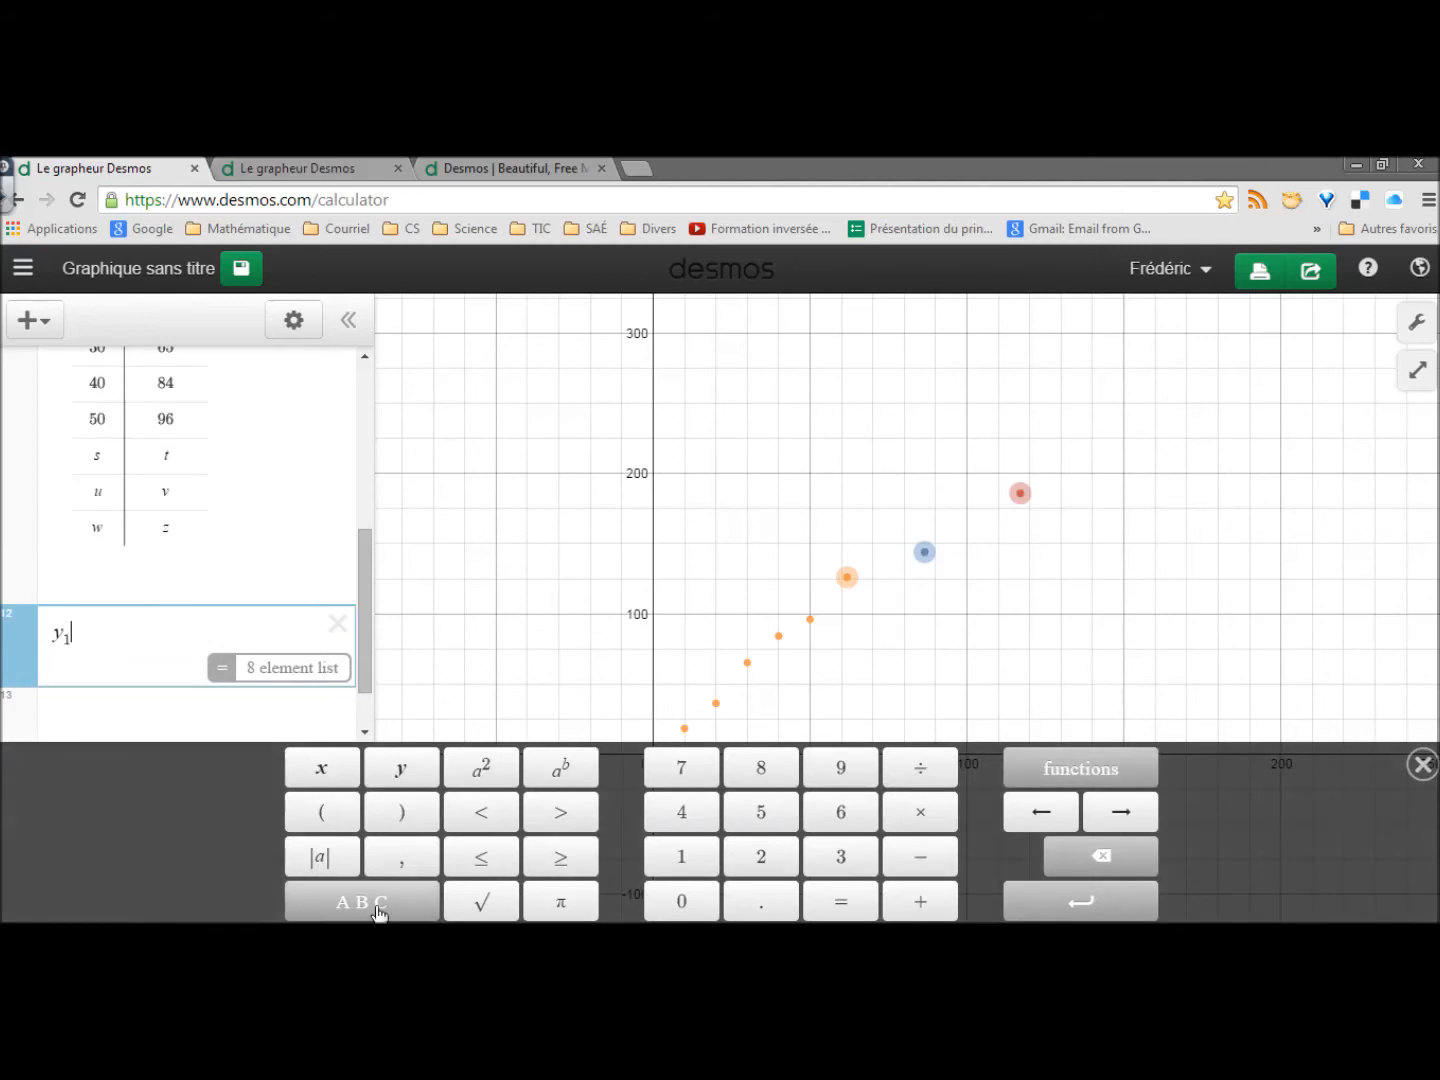
{"action": "left_click", "coordinate": [372, 903]}
{"action": "left_click", "coordinate": [858, 904]}
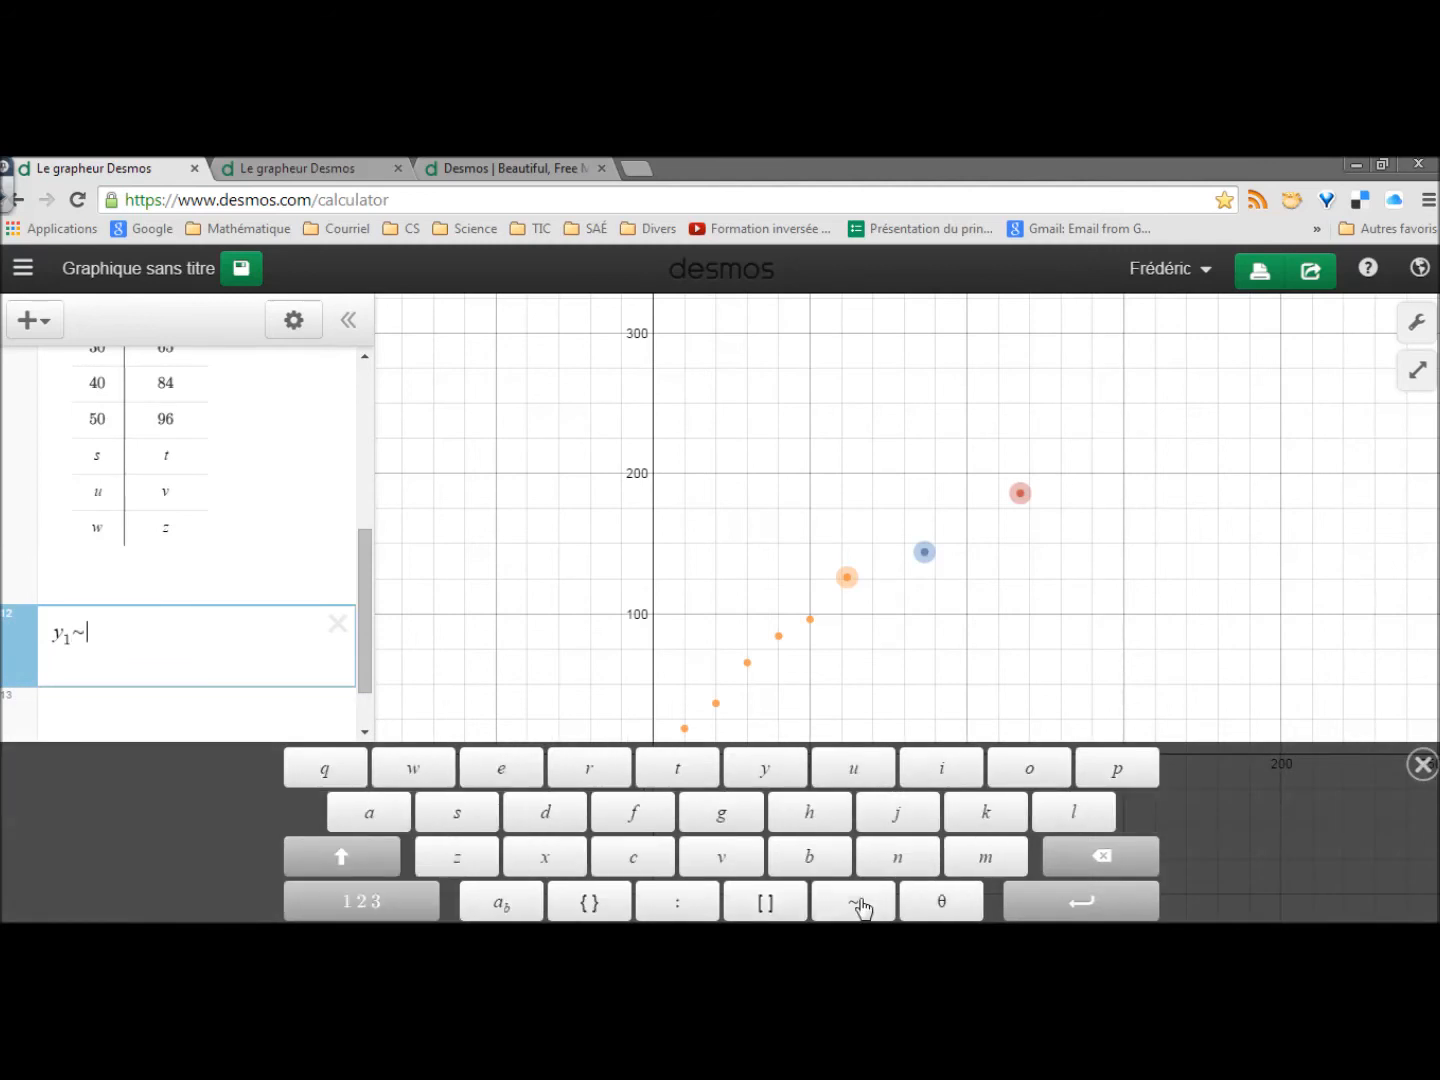
{"action": "type", "text": "ax1"}
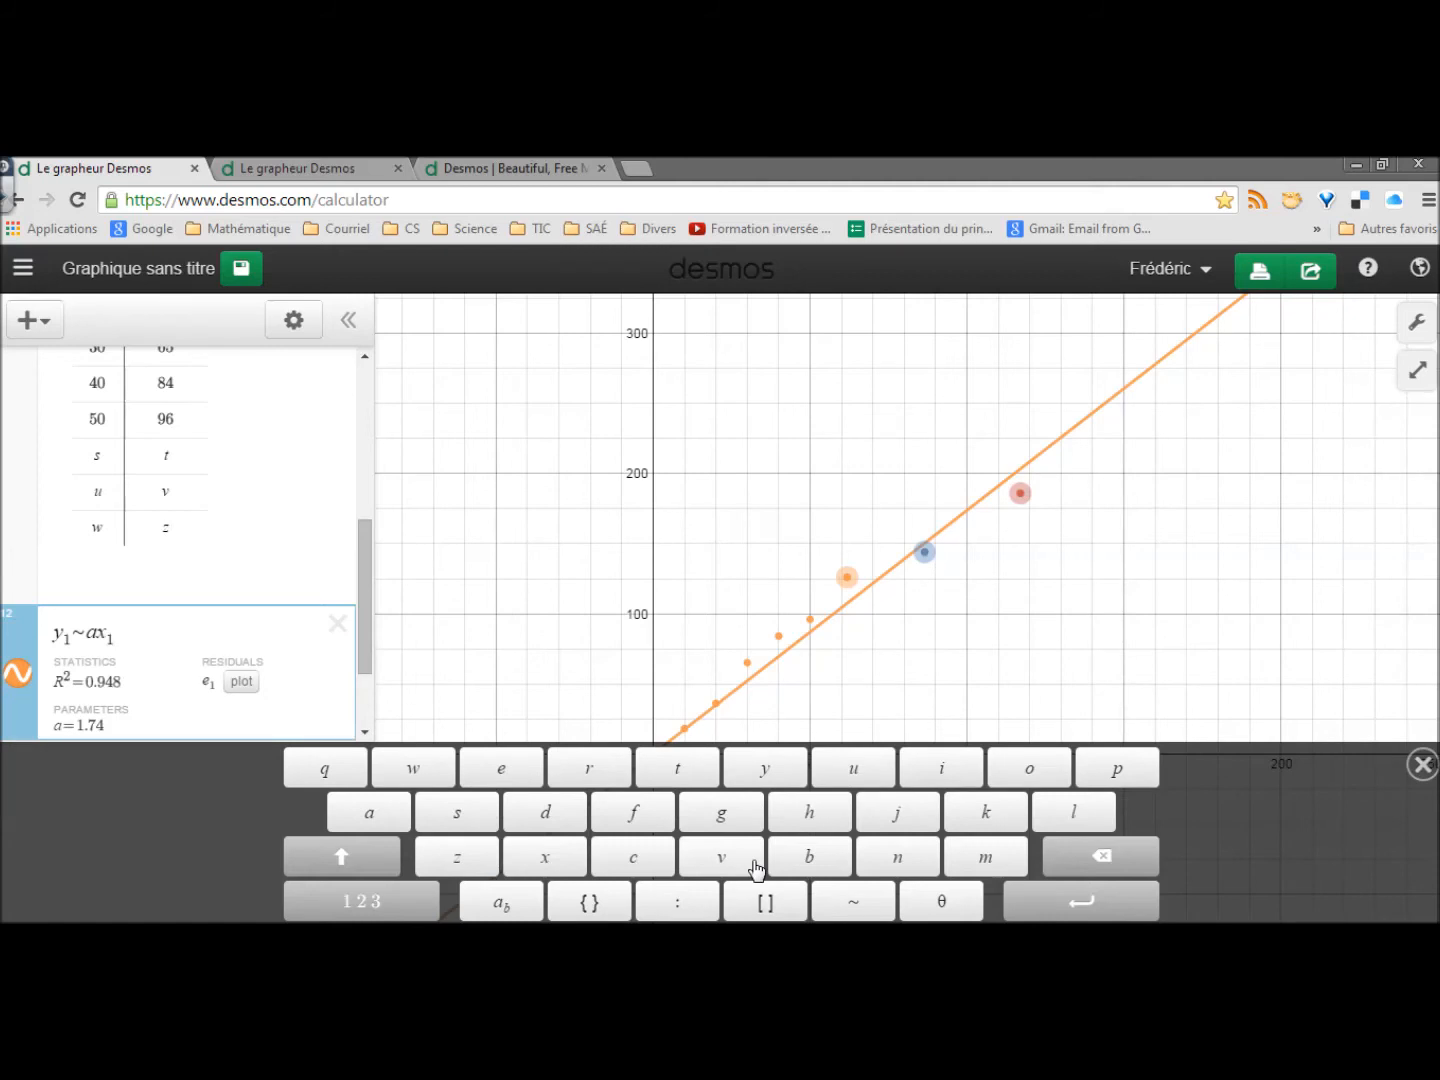
{"action": "type", "text": "+"}
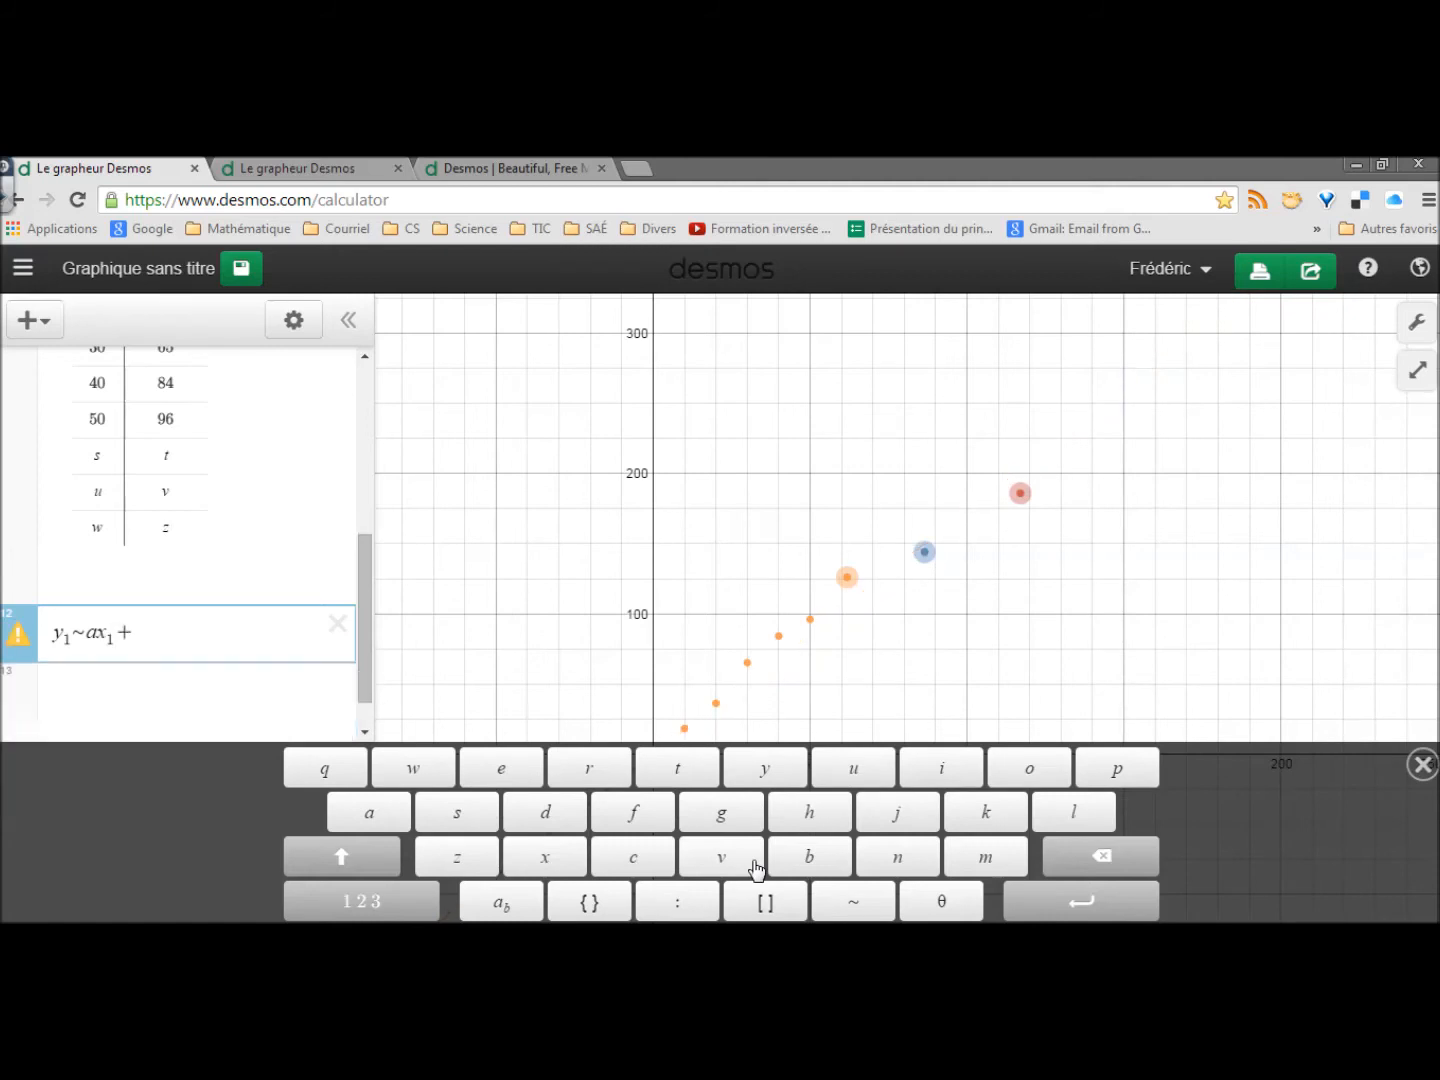
{"action": "type", "text": "b"}
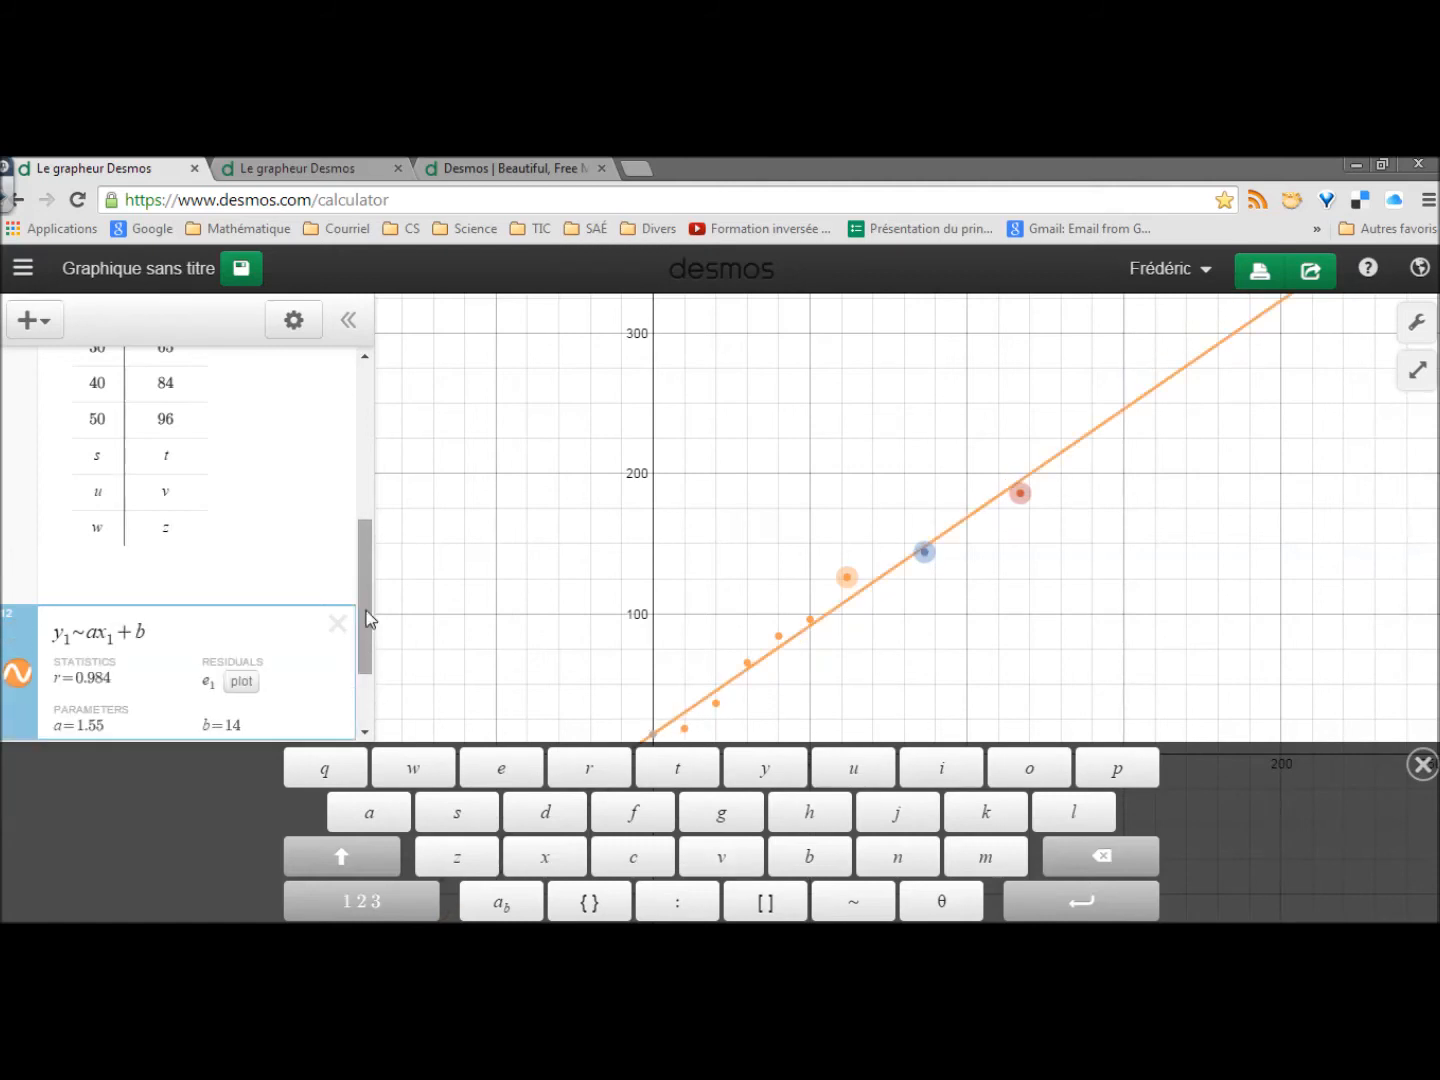
{"action": "left_click_drag", "start_coordinate": [369, 617], "coordinate": [369, 644]}
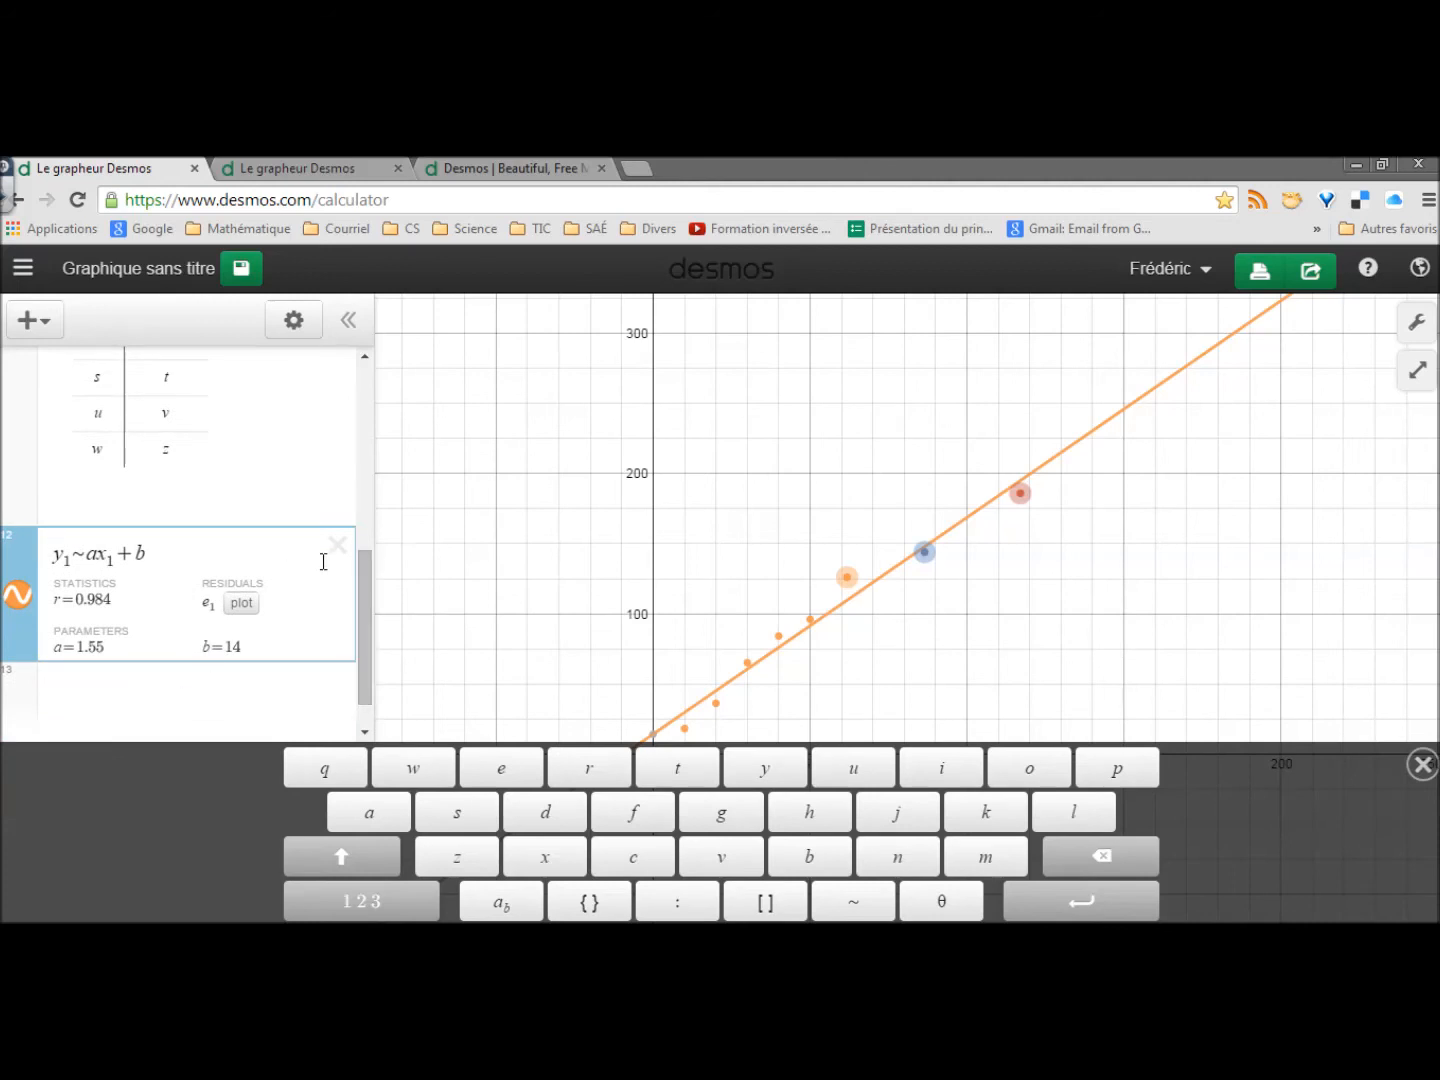
{"action": "left_click", "coordinate": [126, 679]}
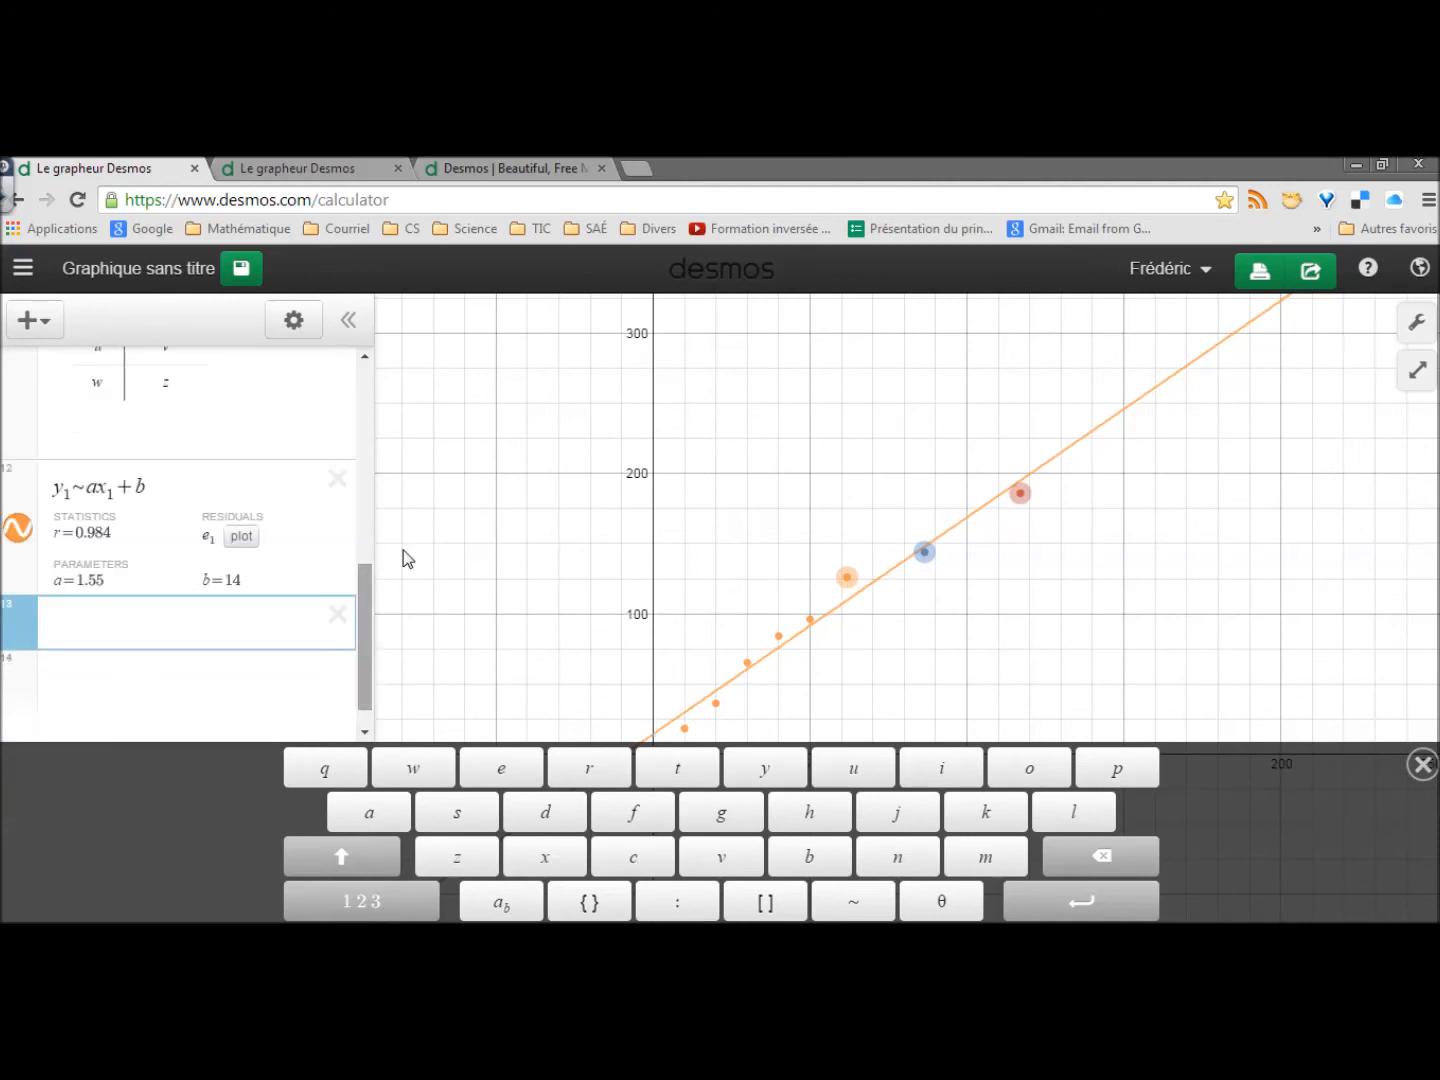
Step: Scatter the movable points around the regression line: red about (131, 178), blue about (88, 171), orange about (66, 94)
{"action": "left_click_drag", "start_coordinate": [1020, 493], "coordinate": [1067, 506]}
{"action": "left_click_drag", "start_coordinate": [939, 525], "coordinate": [937, 493]}
{"action": "left_click_drag", "start_coordinate": [858, 576], "coordinate": [864, 653]}
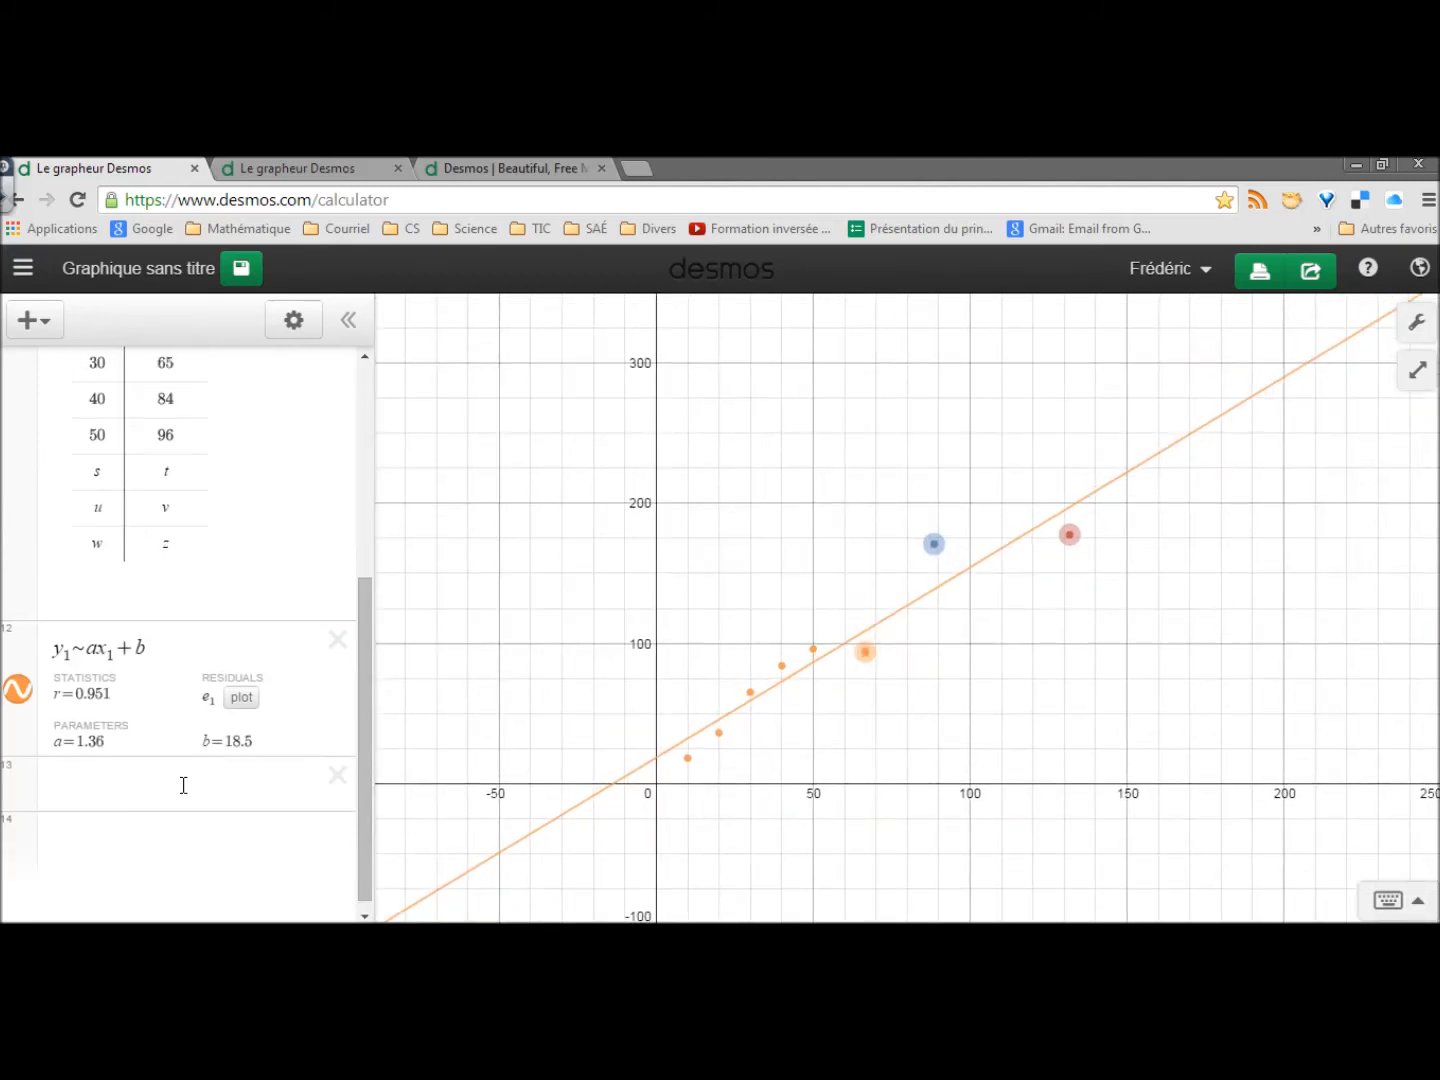
Step: Add the quadratic regression y₁~a(b(x₁−h))²+k in the expression below the linear regression
{"action": "left_click", "coordinate": [185, 785]}
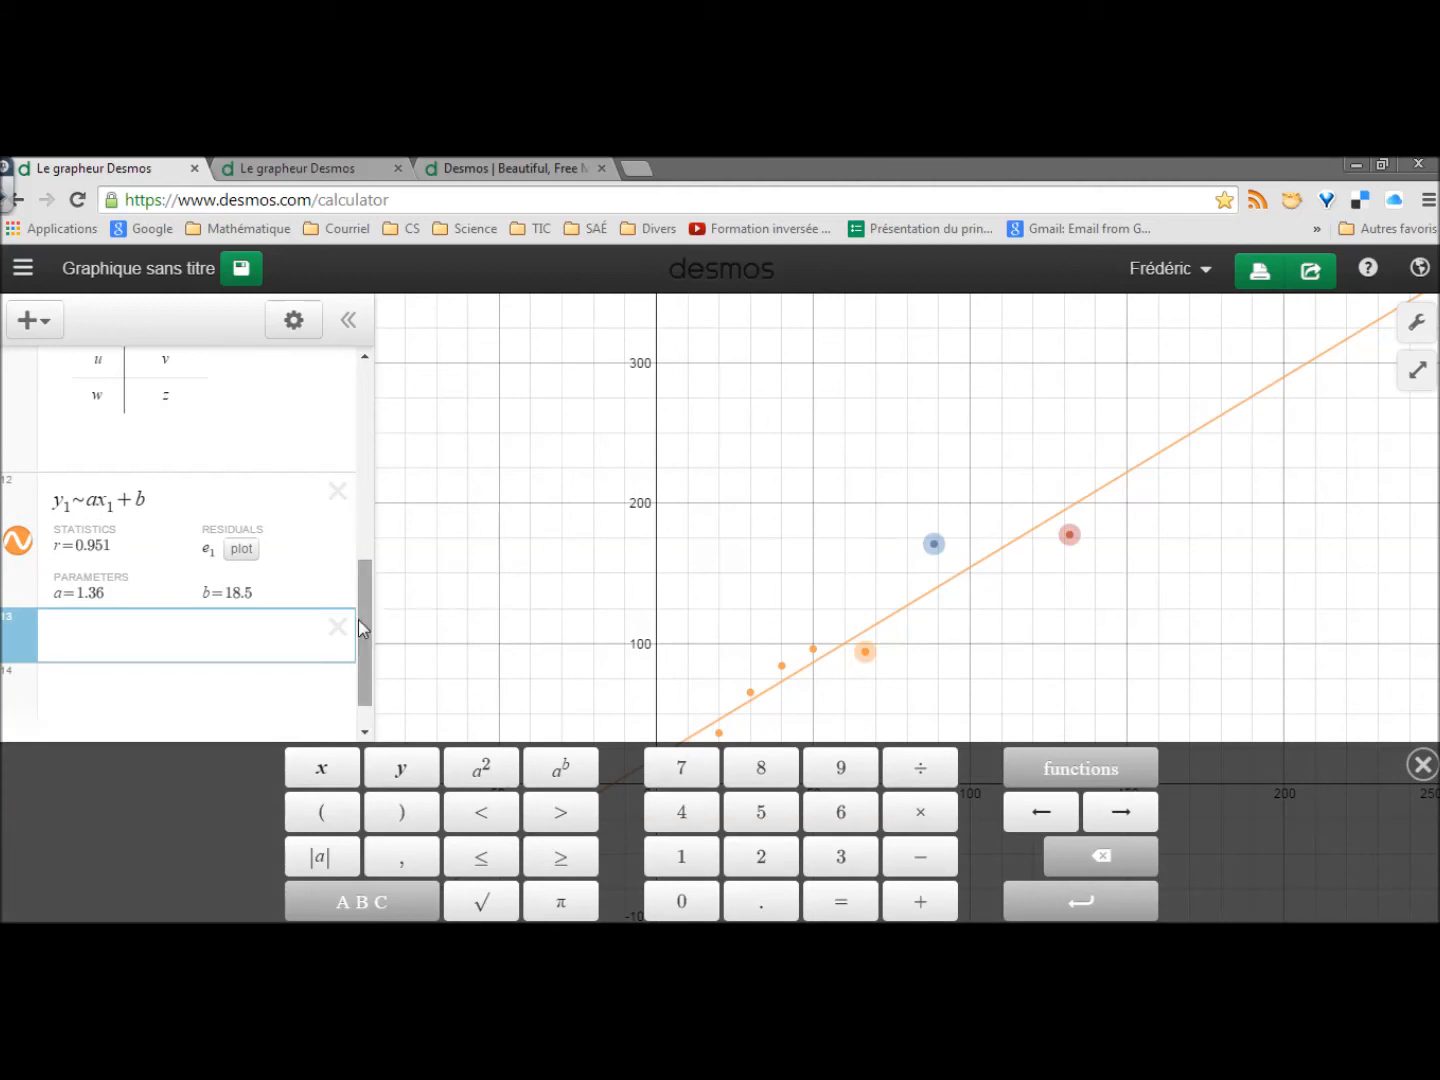
{"action": "left_click_drag", "start_coordinate": [361, 632], "coordinate": [361, 654]}
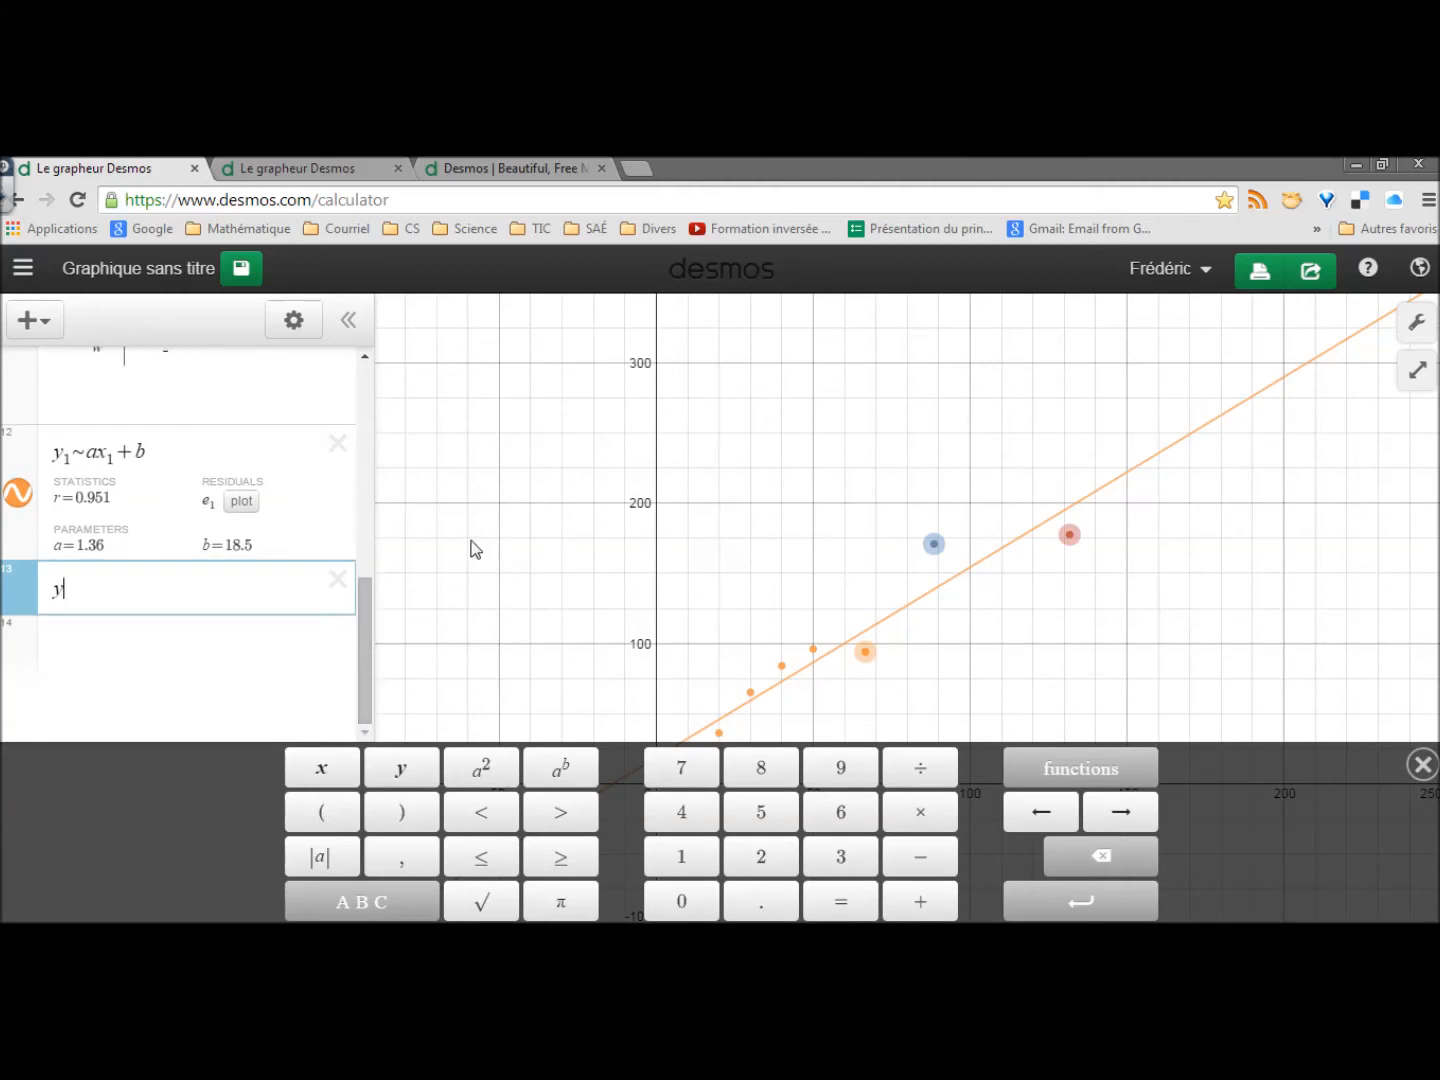
{"action": "type", "text": "2"}
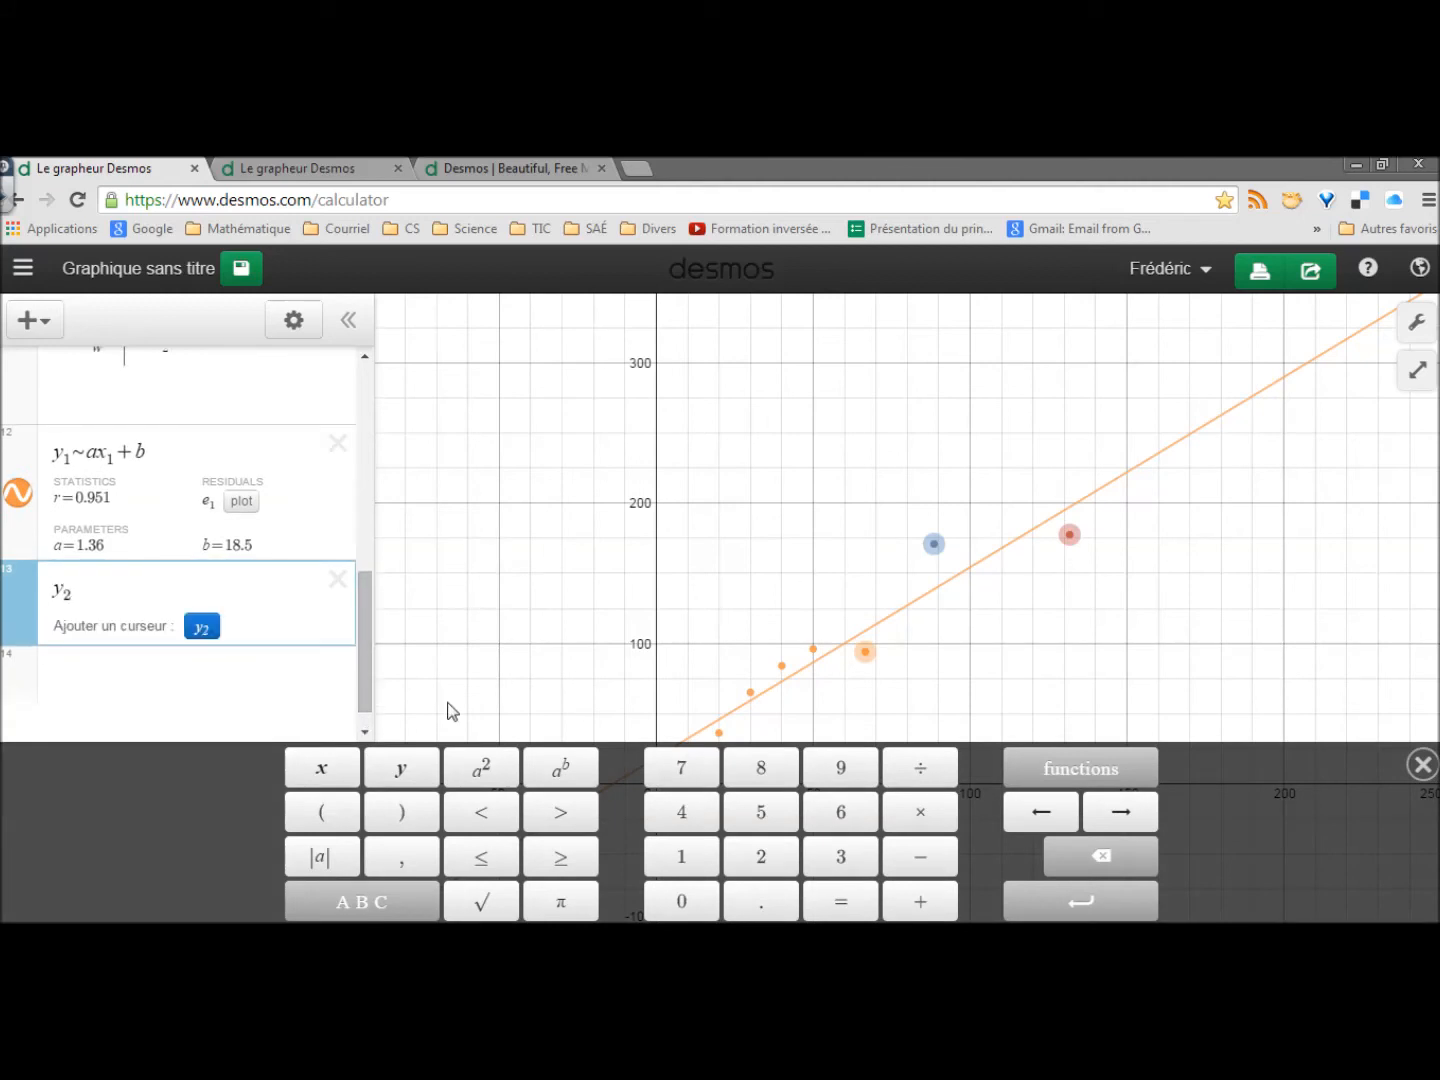
{"action": "key", "text": "BackSpace"}
{"action": "type", "text": "1"}
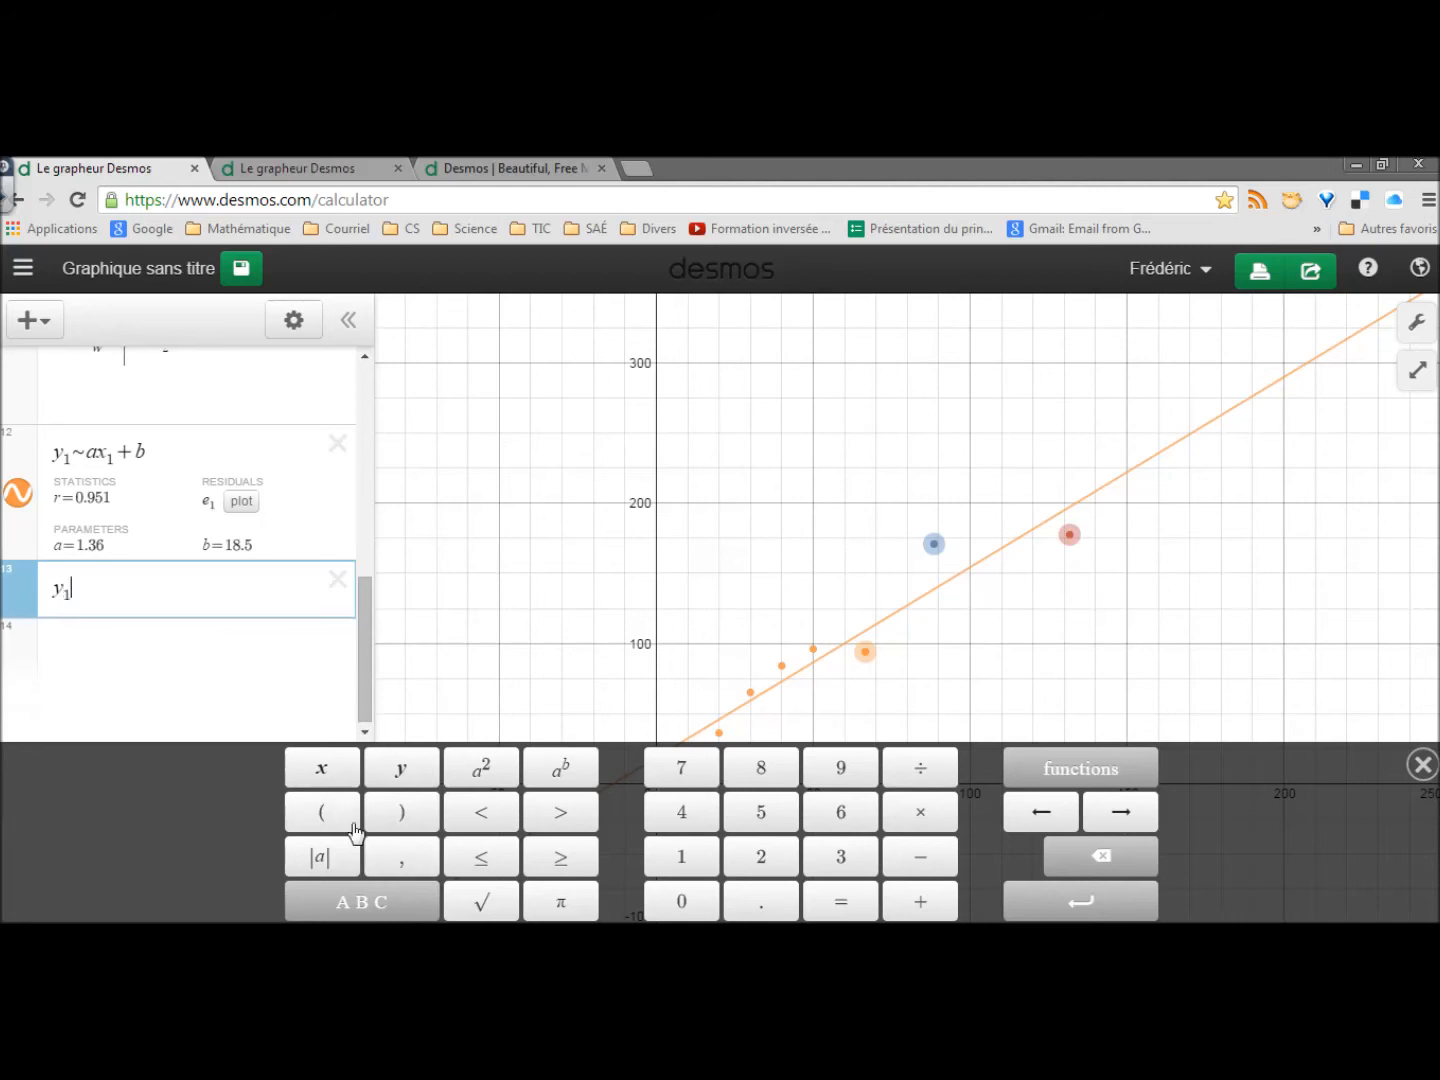
{"action": "left_click_drag", "start_coordinate": [364, 598], "coordinate": [312, 617]}
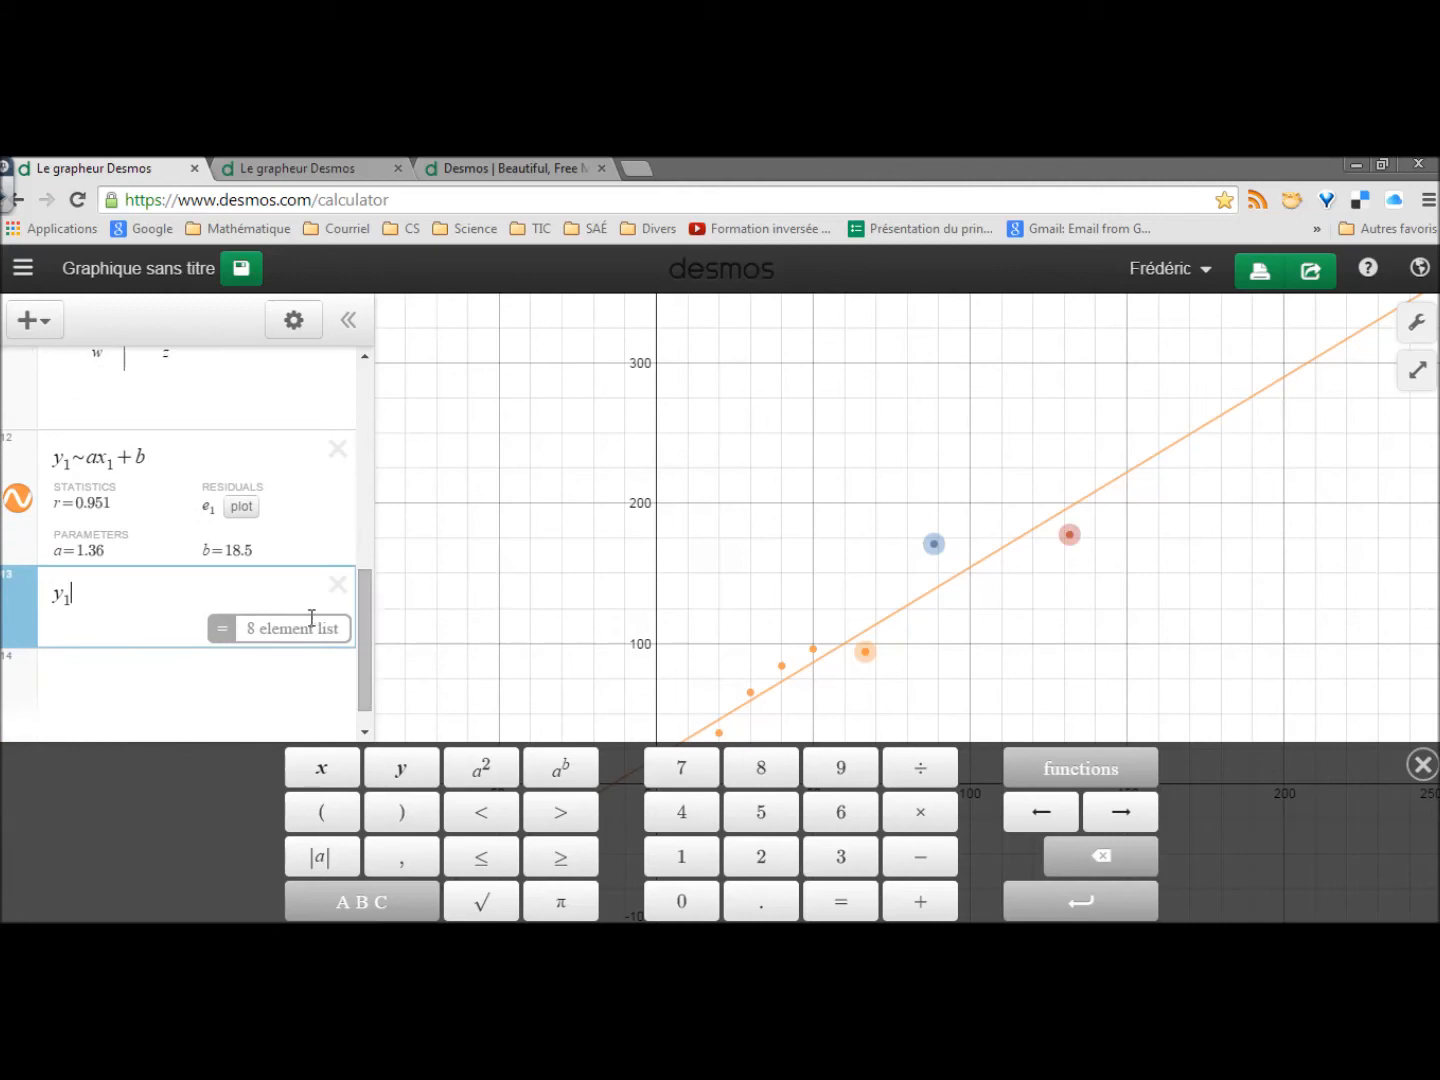
{"action": "left_click", "coordinate": [350, 902]}
{"action": "left_click", "coordinate": [840, 915]}
{"action": "type", "text": "a"}
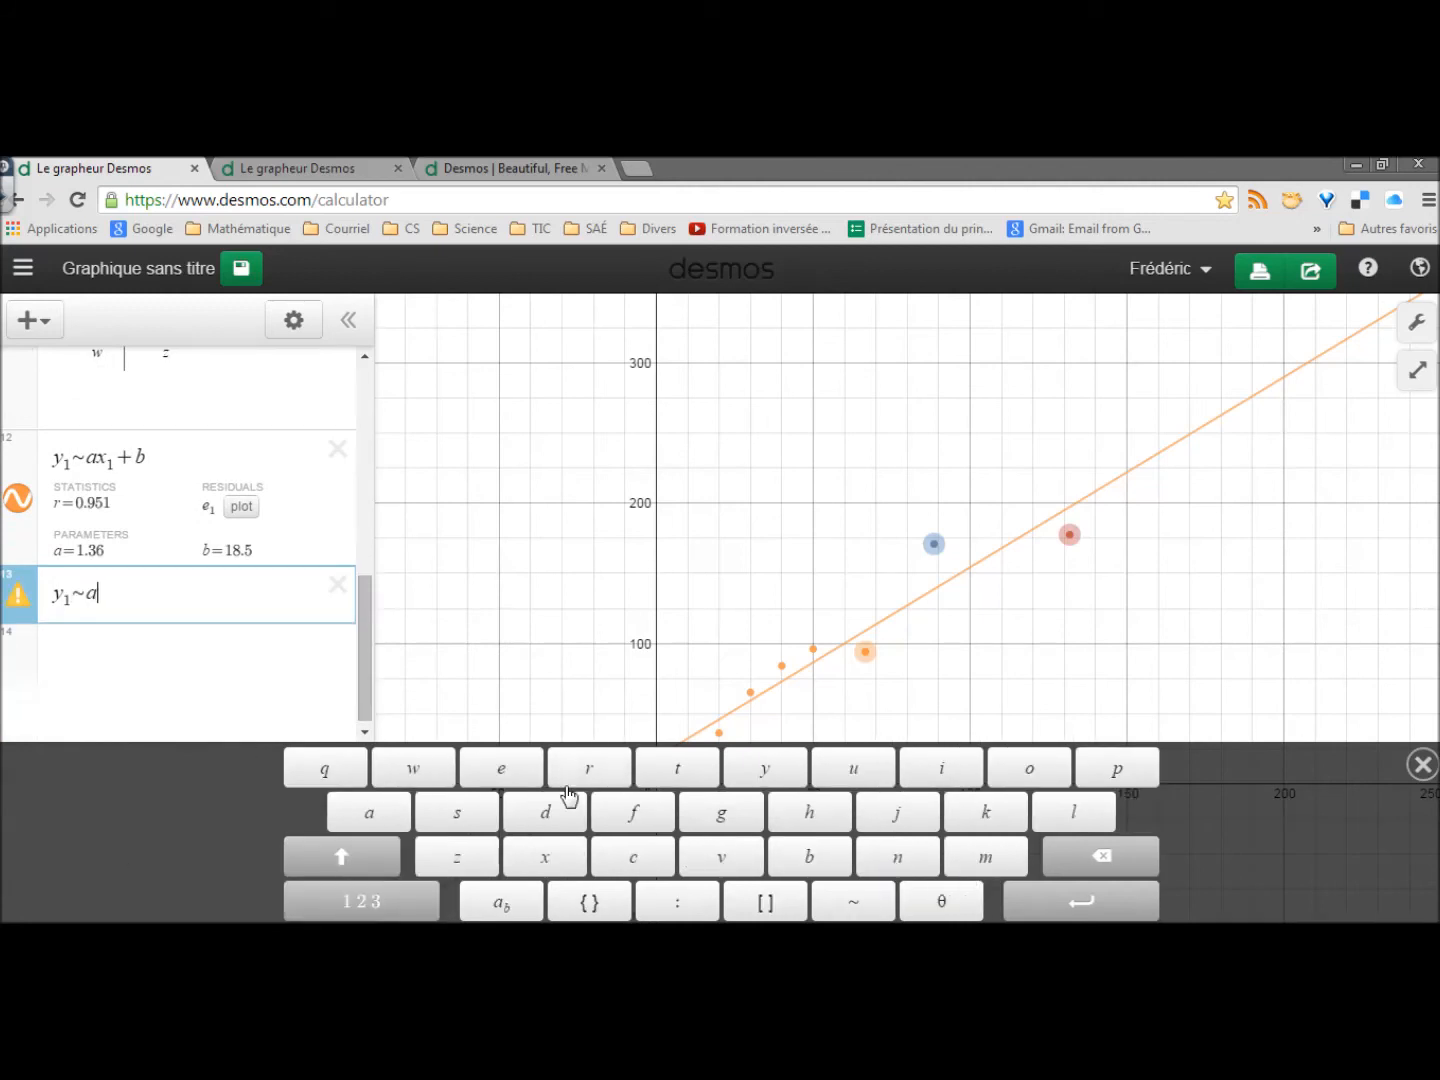
{"action": "type", "text": "(b(x1-"}
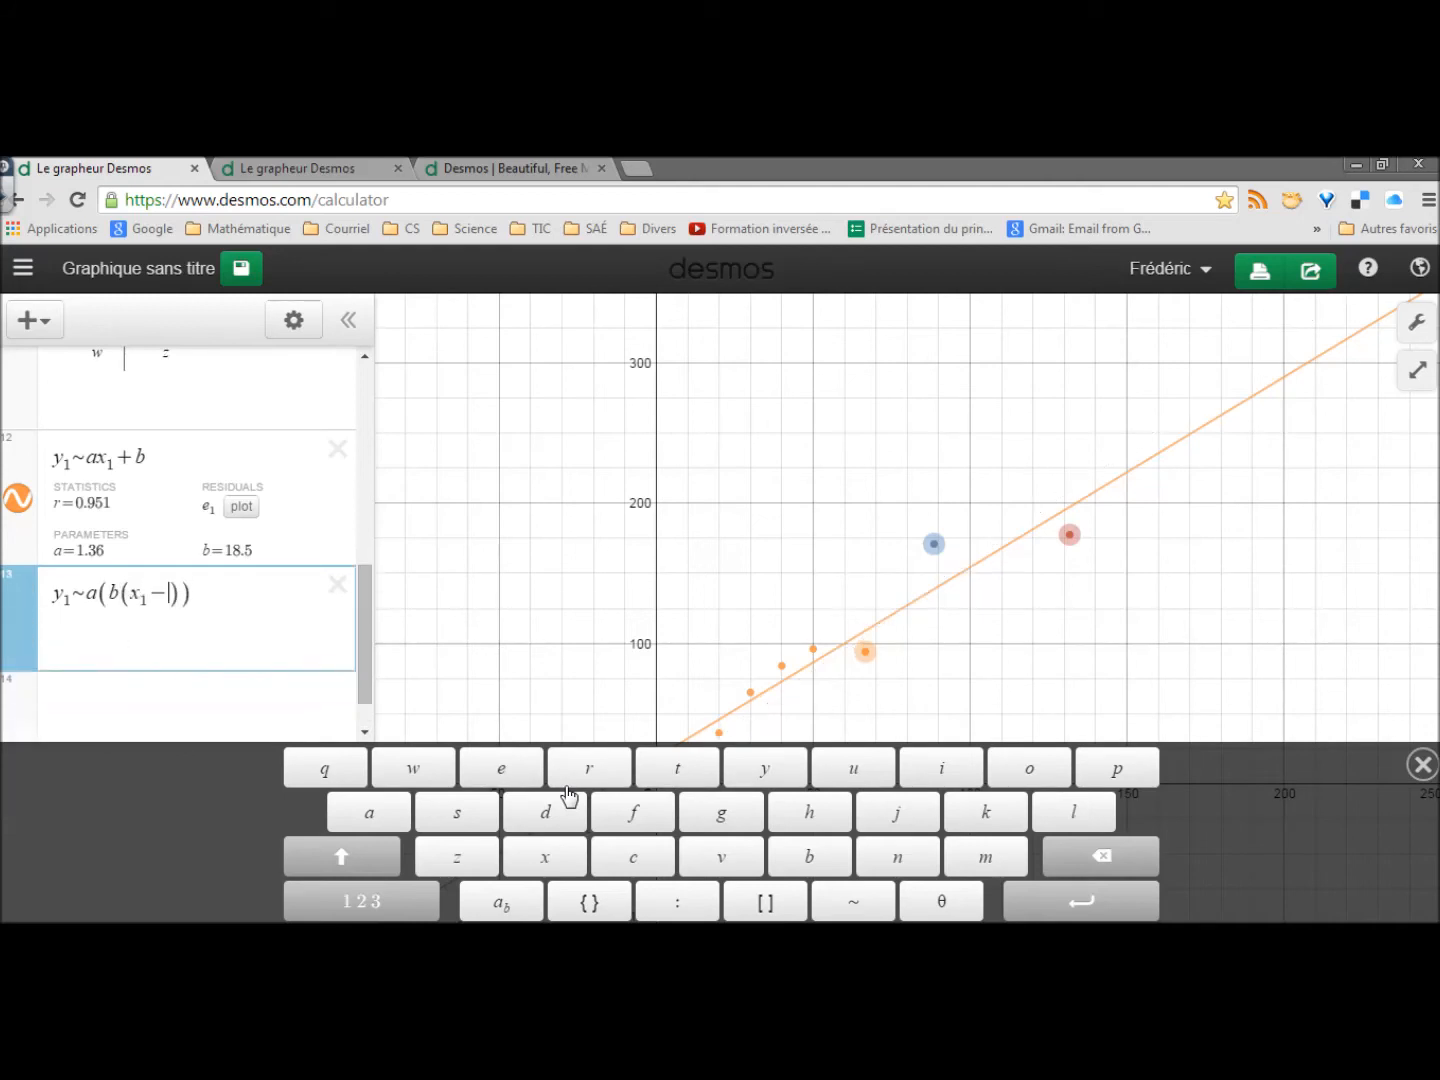
{"action": "type", "text": "h"}
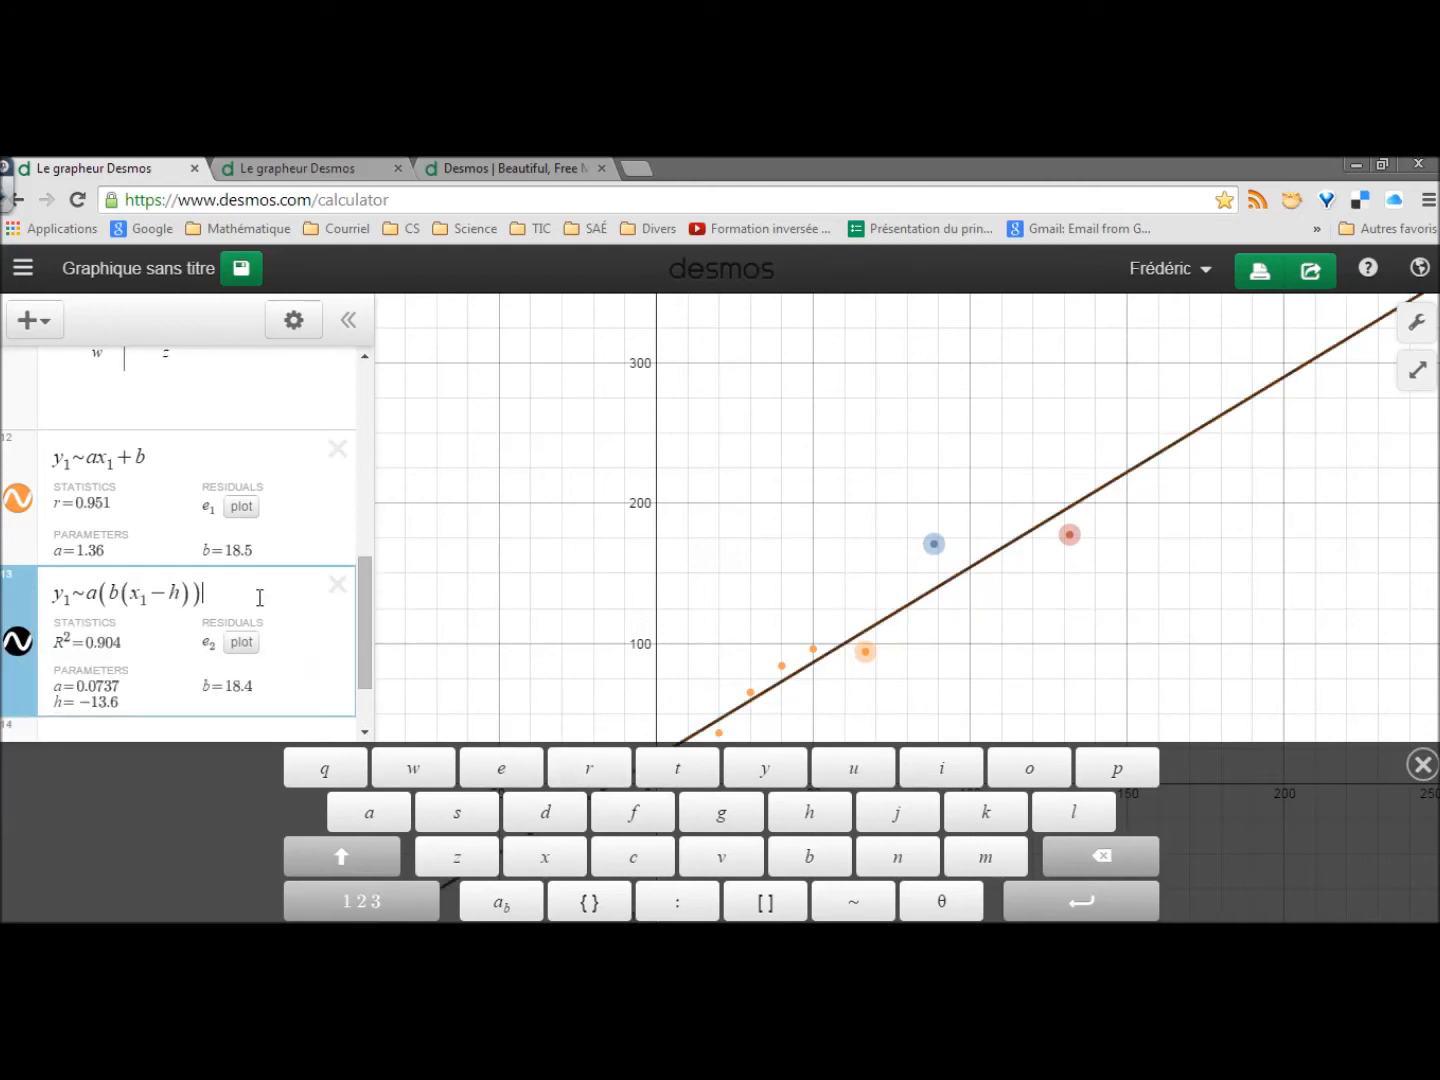
{"action": "type", "text": "^2+k"}
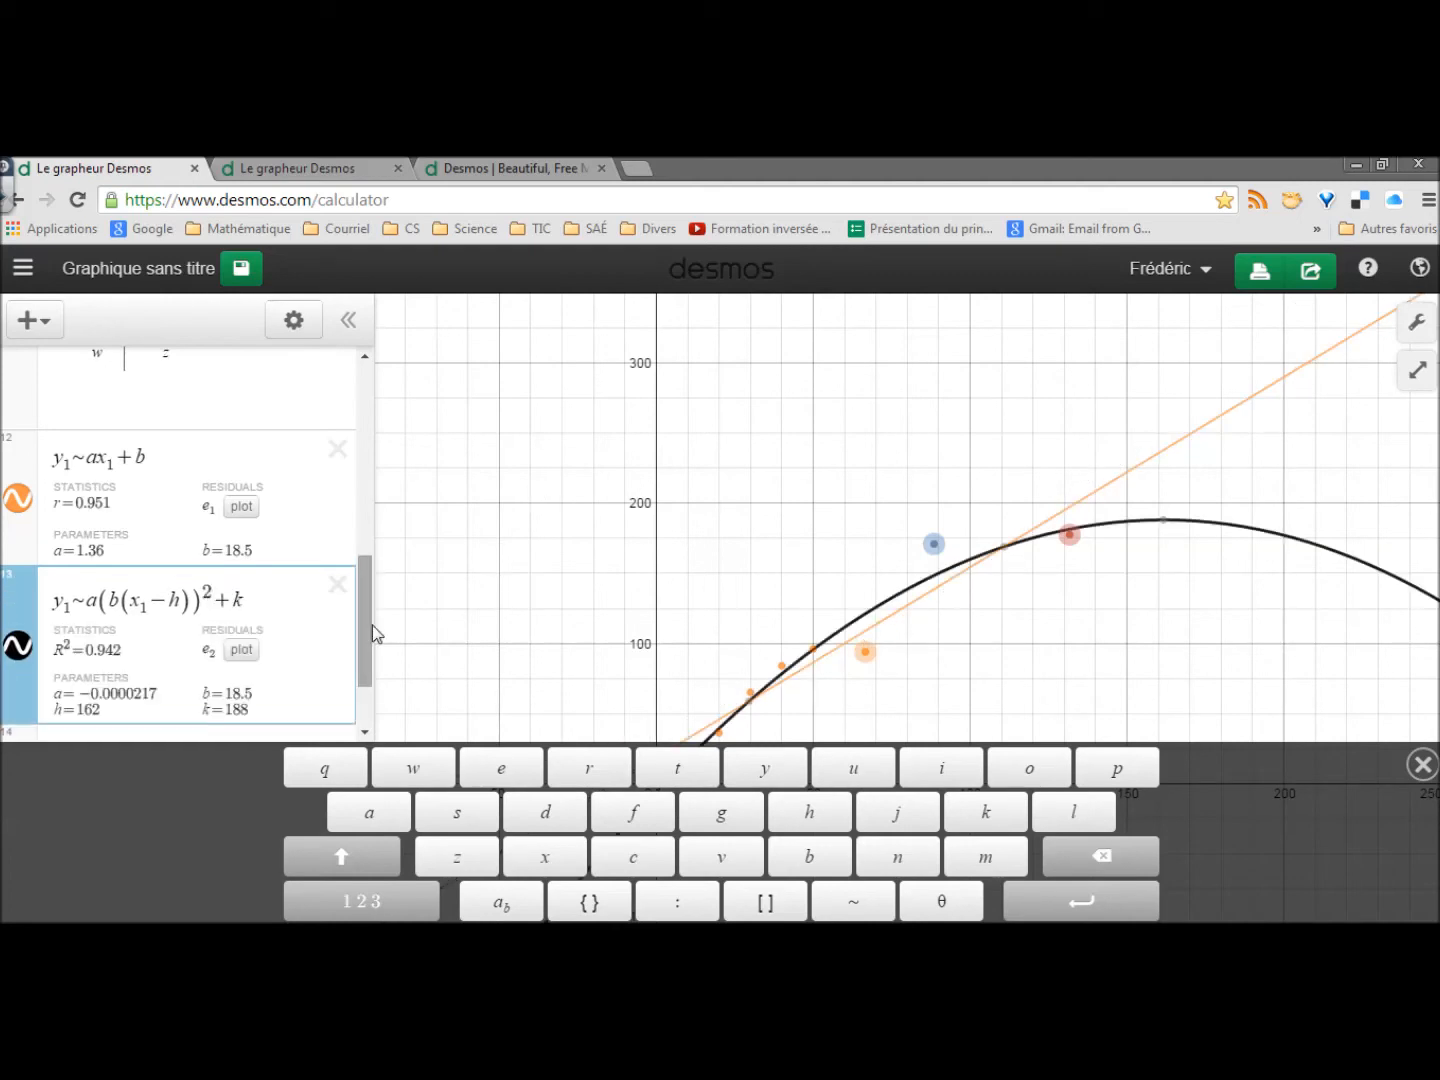
{"action": "left_click_drag", "start_coordinate": [368, 622], "coordinate": [373, 675]}
Step: Arrange the movable points along a parabola, orange about (71, 126), blue about (103, 157), red about (148, 138), and hide the linear regression curve
{"action": "left_click_drag", "start_coordinate": [869, 660], "coordinate": [878, 601]}
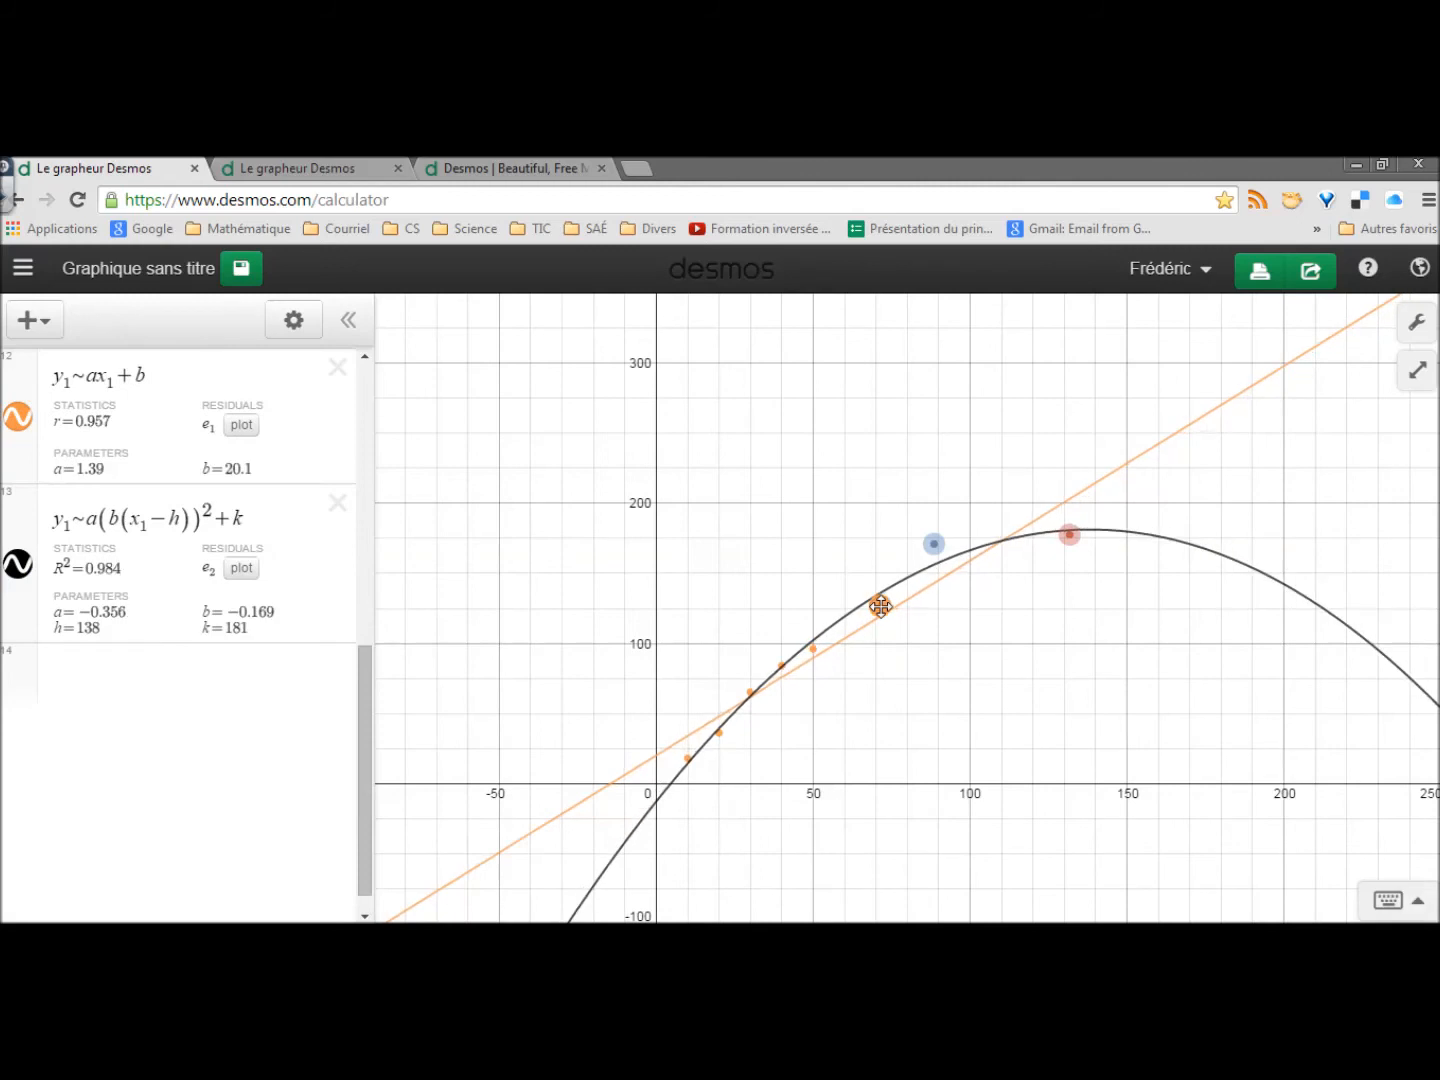
{"action": "left_click_drag", "start_coordinate": [932, 543], "coordinate": [954, 604]}
{"action": "left_click_drag", "start_coordinate": [1069, 535], "coordinate": [1121, 590]}
{"action": "left_click_drag", "start_coordinate": [960, 597], "coordinate": [982, 560]}
{"action": "left_click", "coordinate": [21, 603]}
Step: Add the sinusoidal regression y₁~asin(x₁−h)+k in a new expression below the quadratic regression
{"action": "mouse_move", "coordinate": [368, 699]}
{"action": "left_mouse_down"}
{"action": "mouse_move", "coordinate": [369, 749]}
{"action": "mouse_move", "coordinate": [383, 656]}
{"action": "mouse_move", "coordinate": [381, 712]}
{"action": "left_mouse_up"}
{"action": "left_click", "coordinate": [178, 851]}
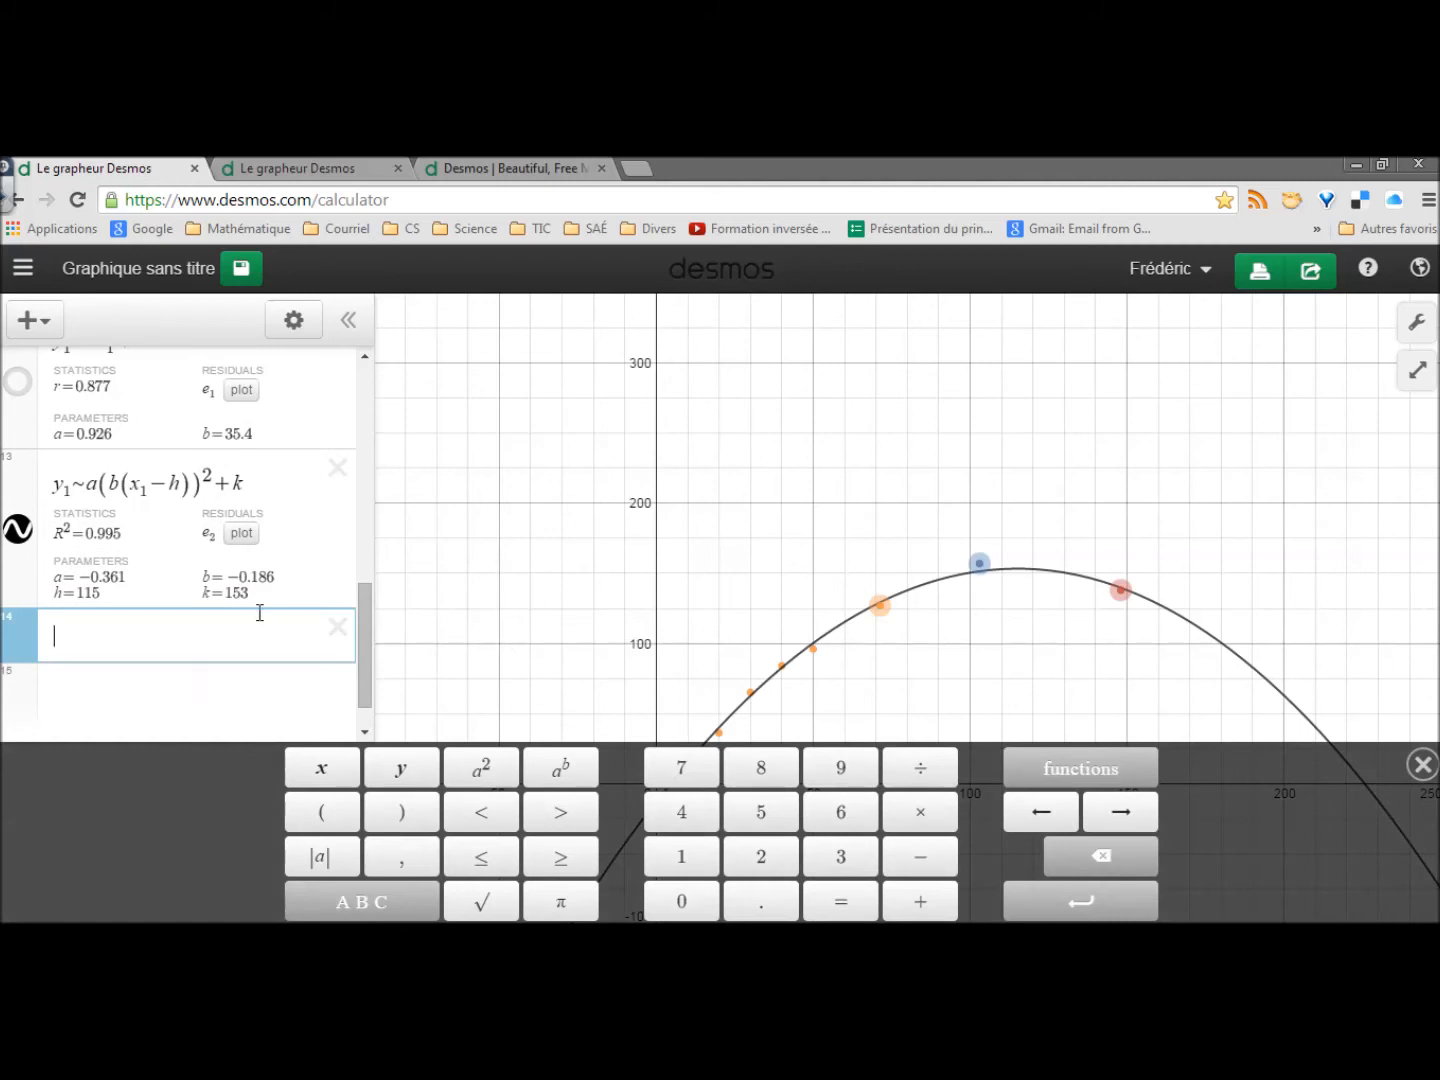
{"action": "type", "text": "y1"}
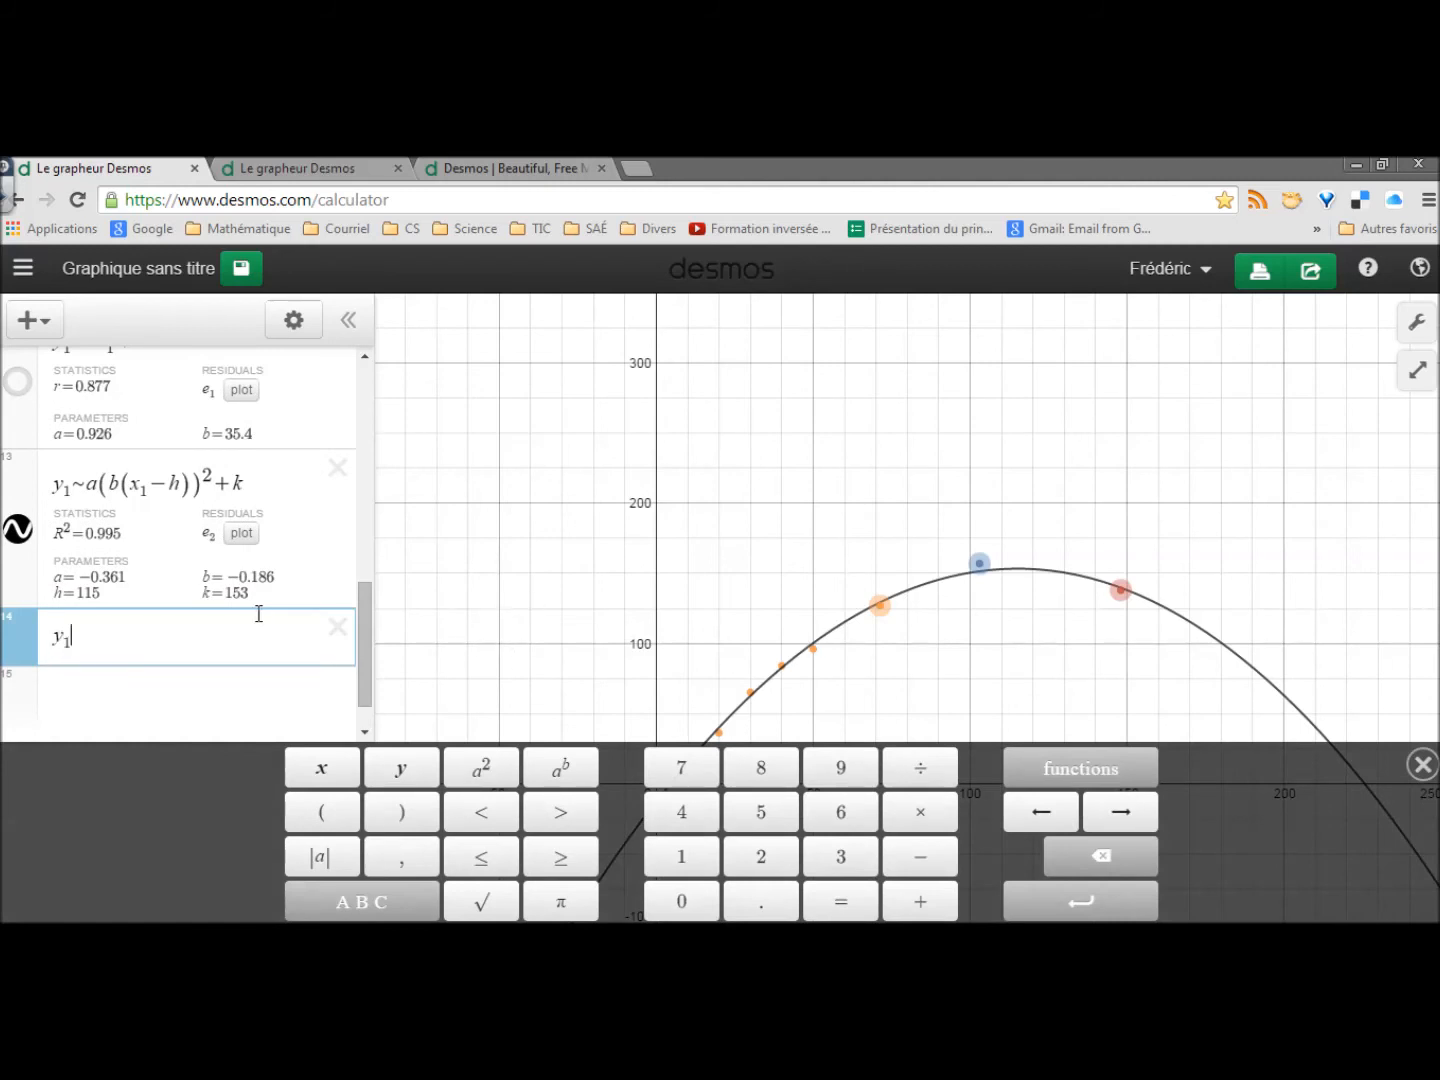
{"action": "left_click", "coordinate": [363, 901]}
{"action": "left_click", "coordinate": [853, 903]}
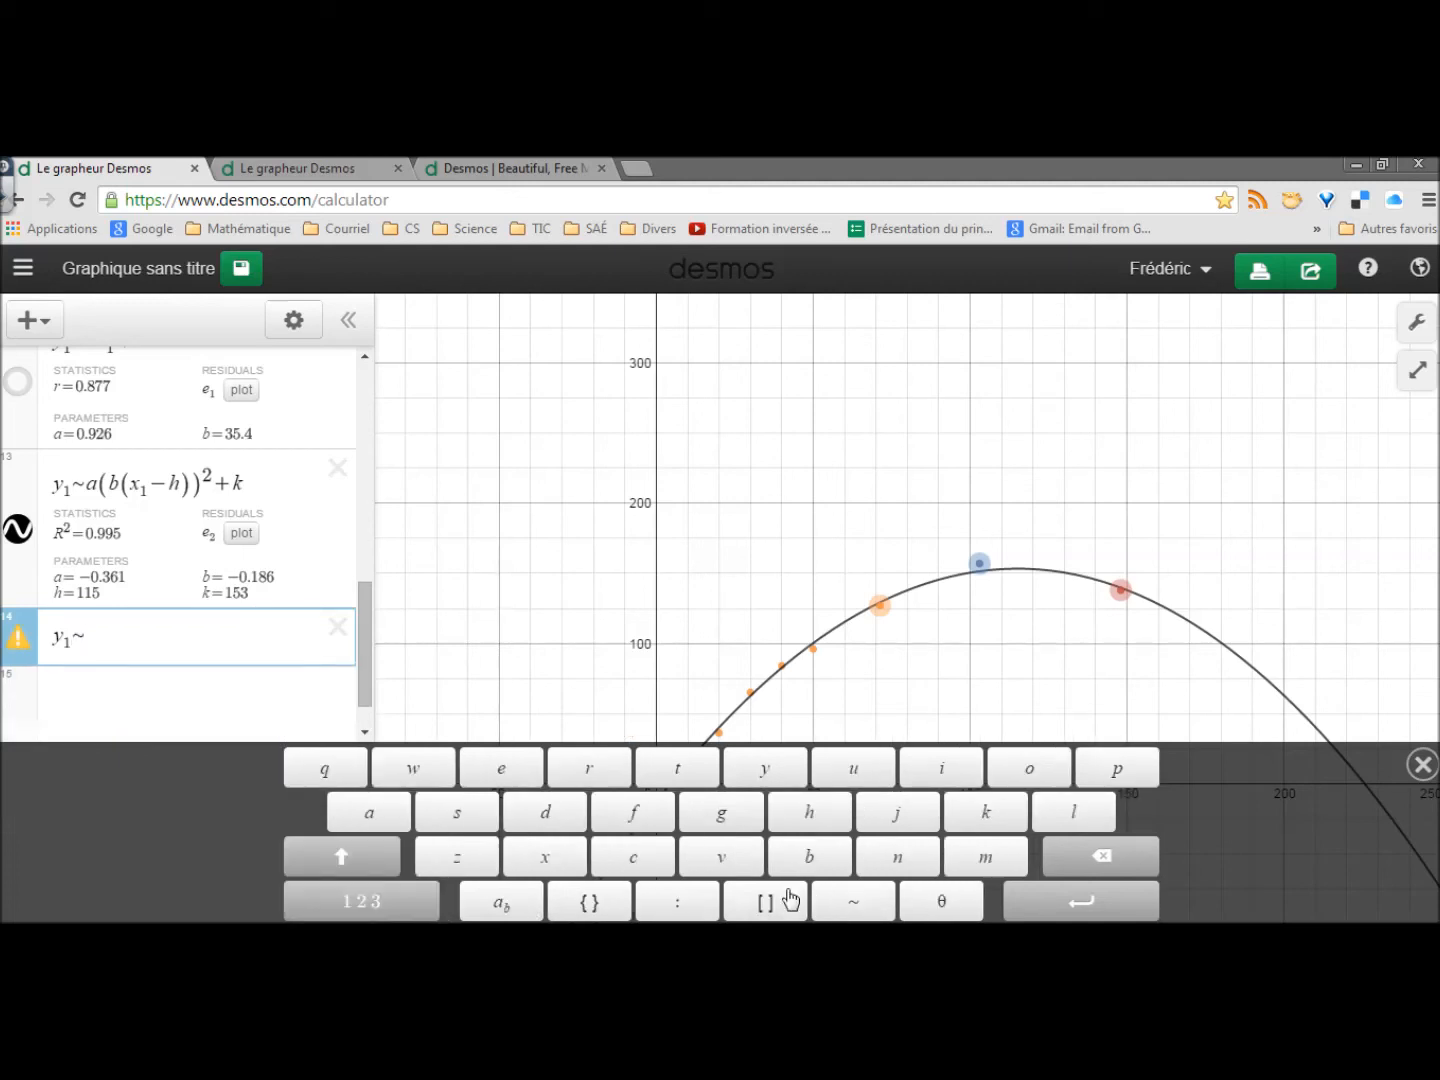
{"action": "type", "text": "asin"}
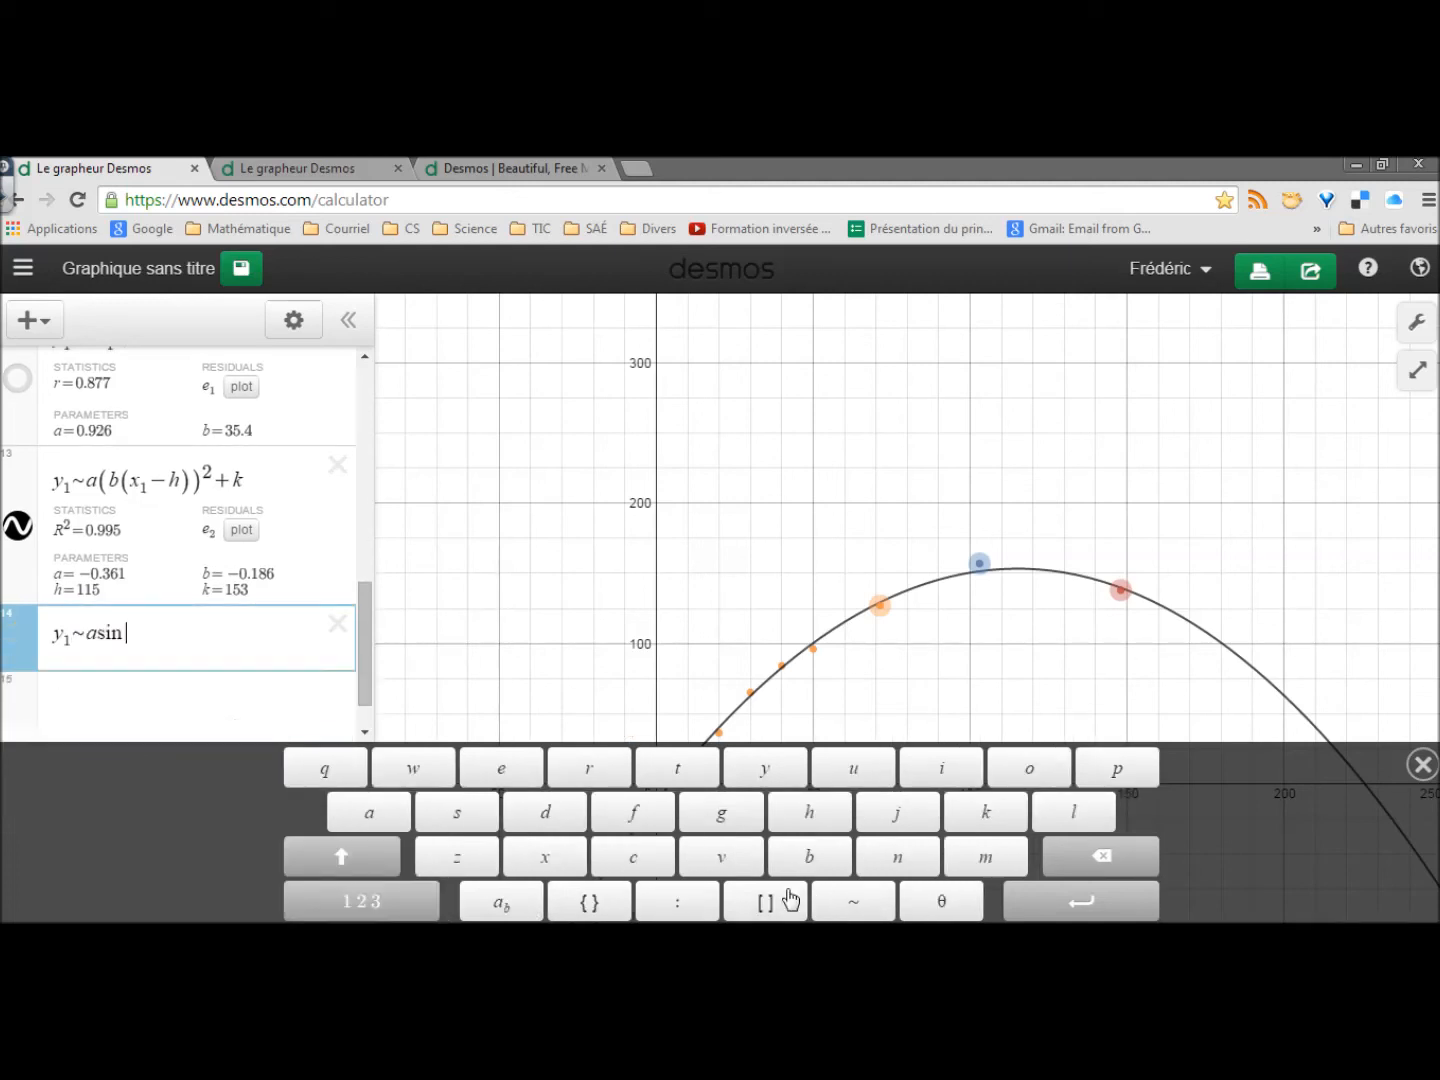
{"action": "type", "text": "x1"}
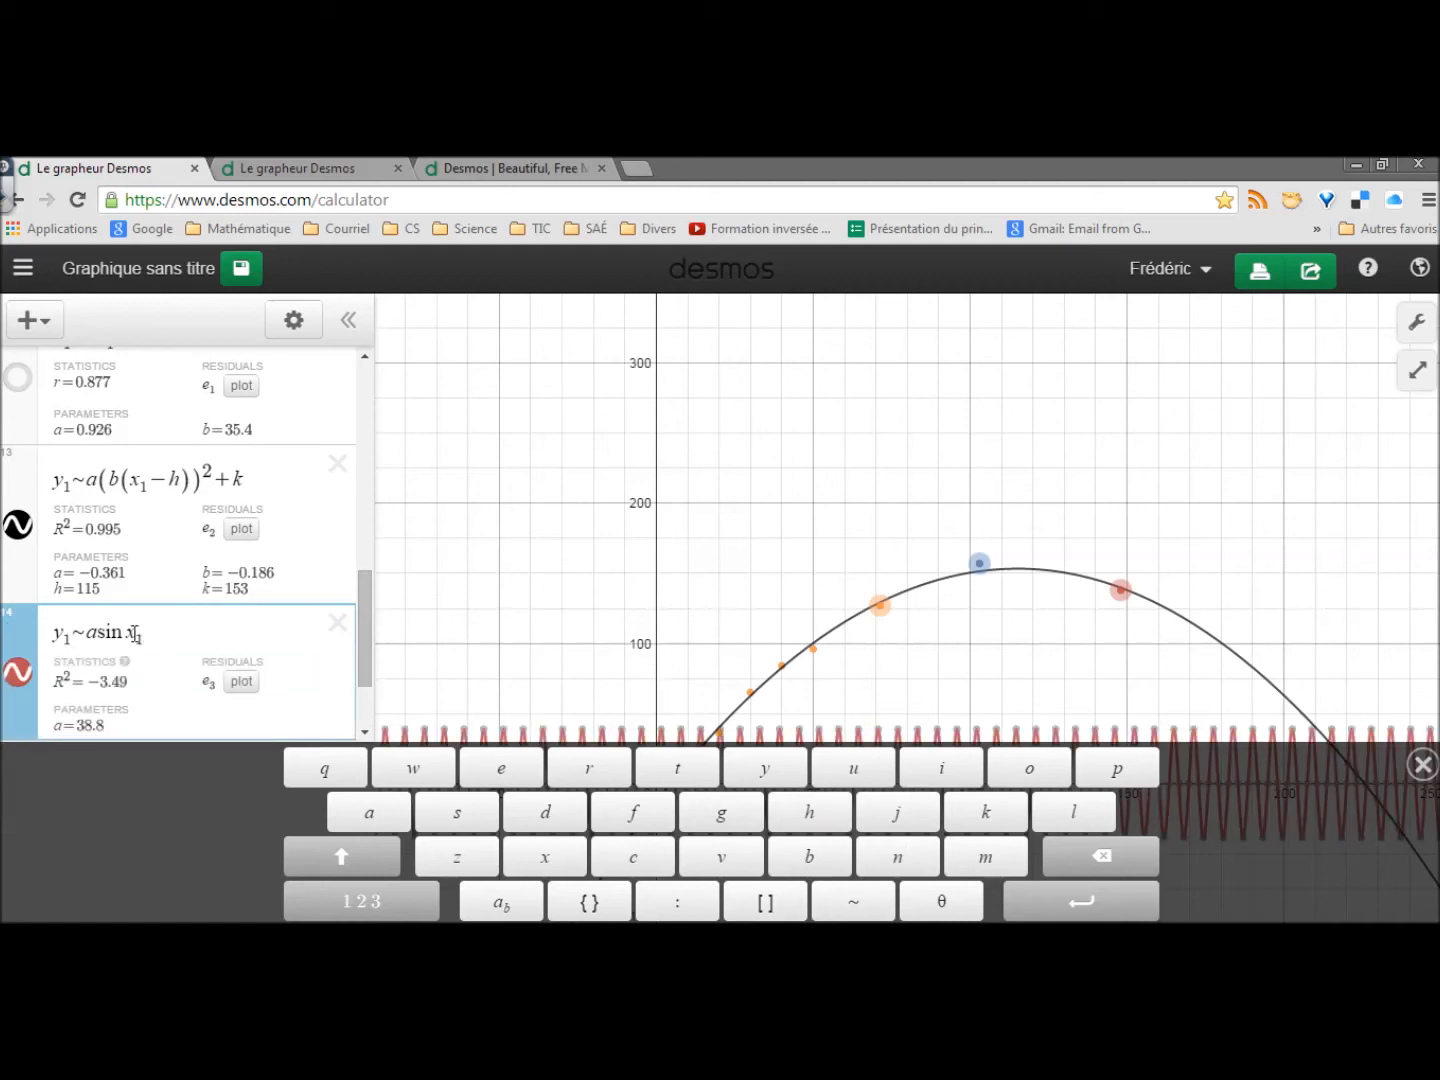
{"action": "type", "text": "("}
{"action": "type", "text": "-h"}
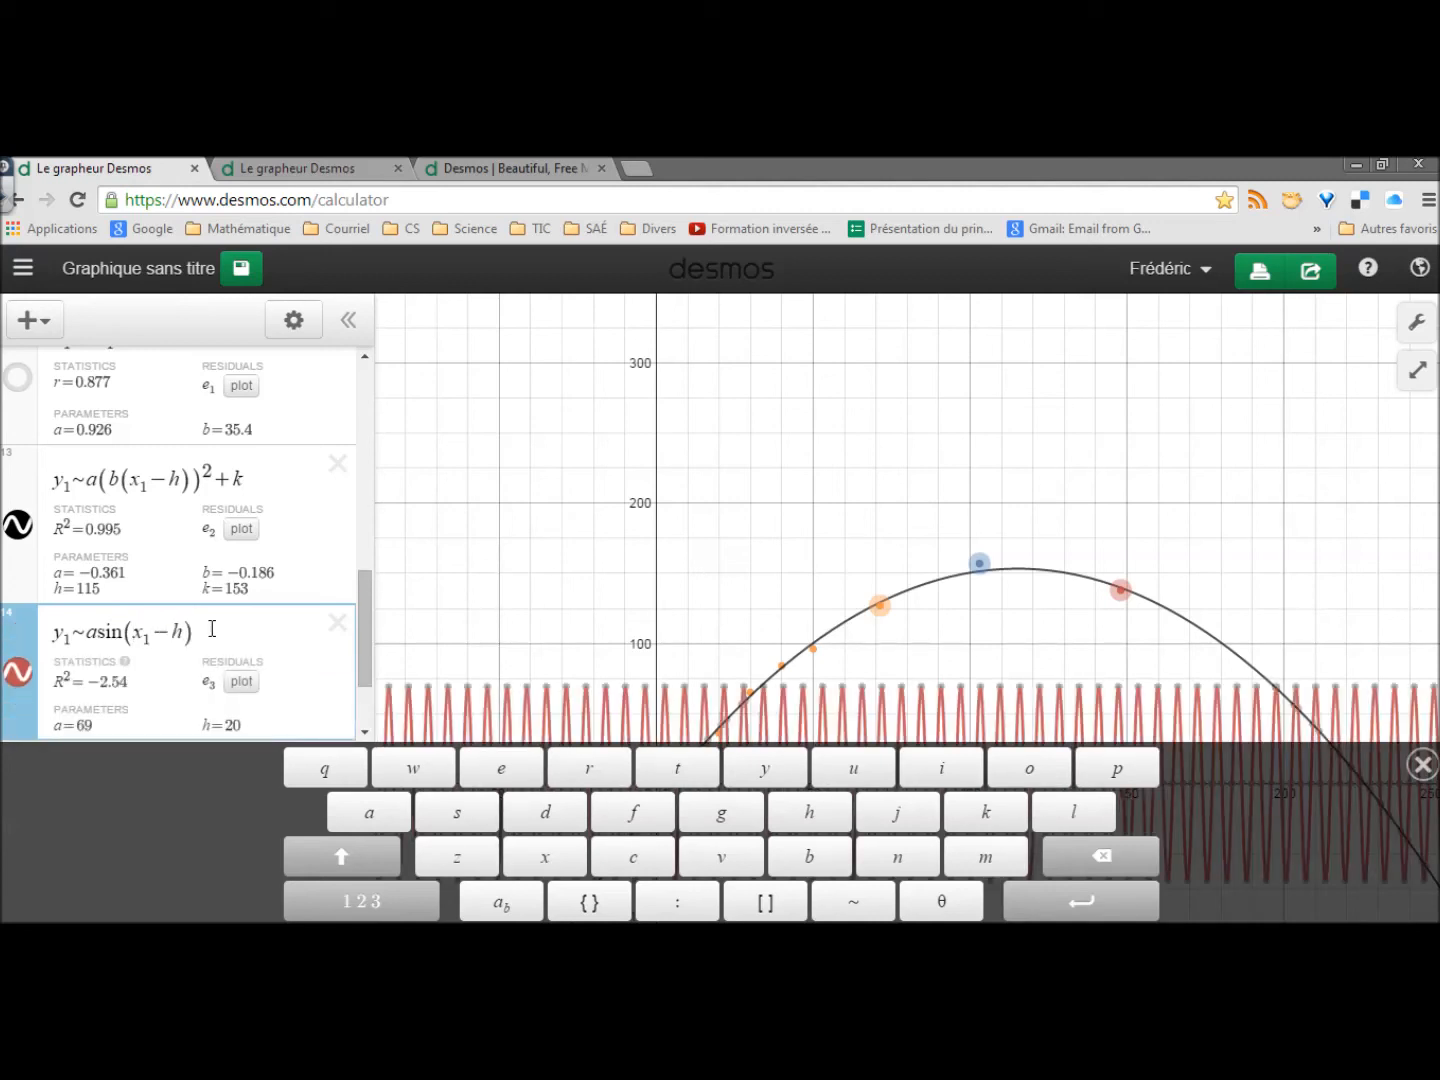
{"action": "type", "text": "+k"}
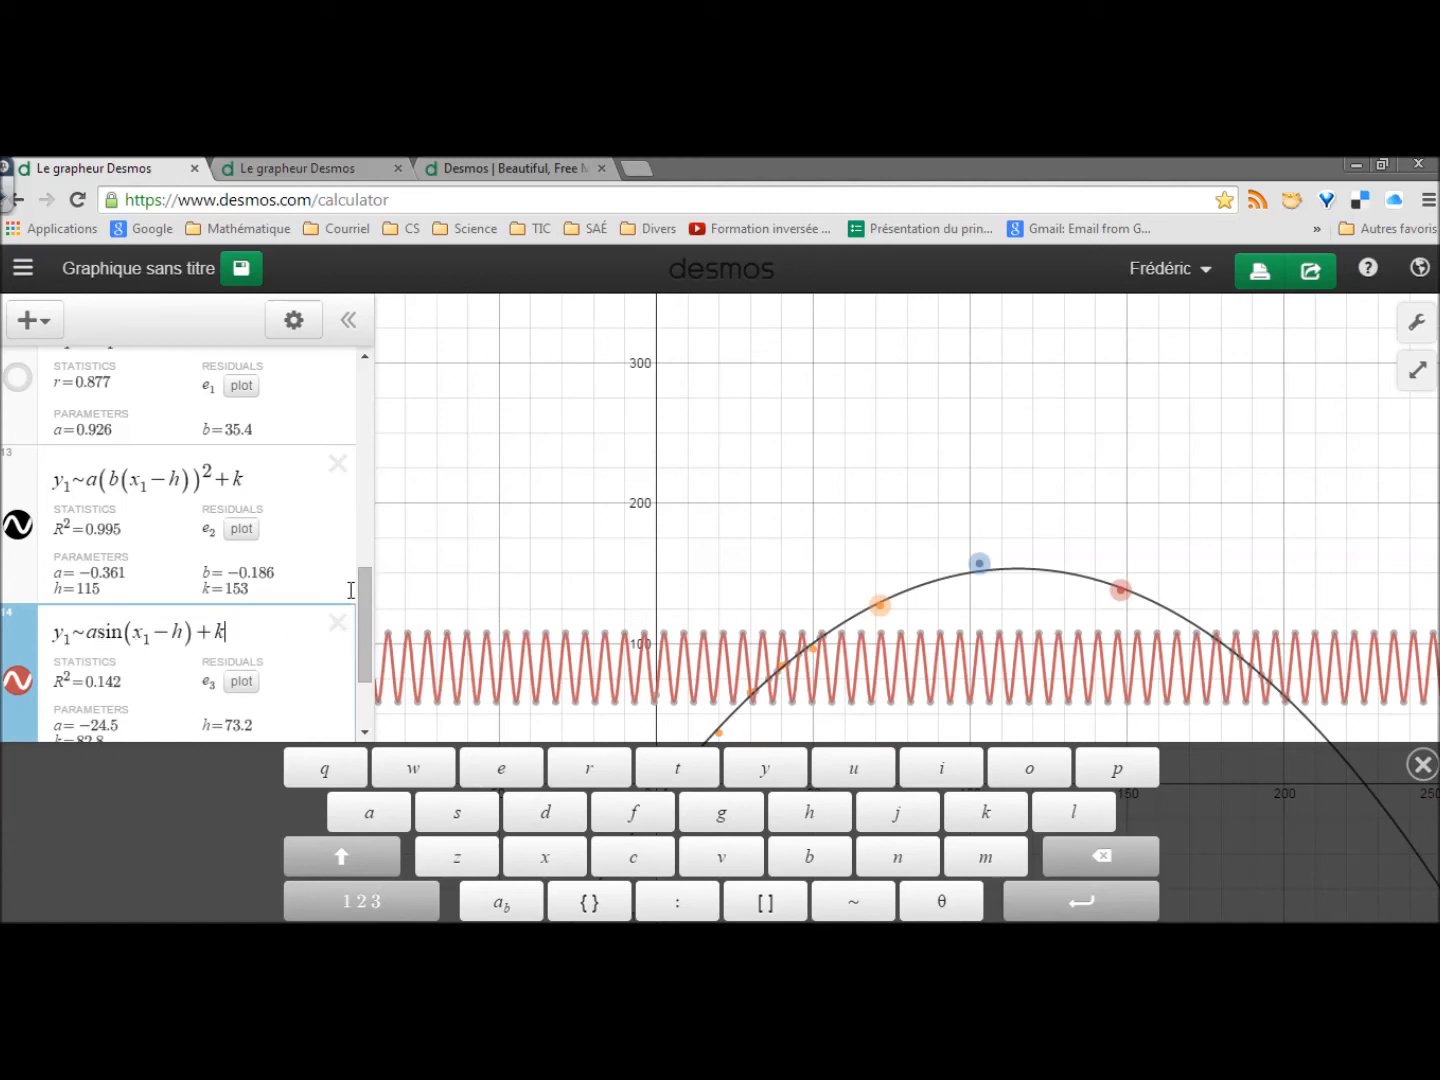
Step: Insert the factor b in the sine's argument so the regression reads y₁~asin(b(x₁−h))+k
{"action": "scroll", "coordinate": [356, 614], "scroll_direction": "down", "scroll_amount": 2}
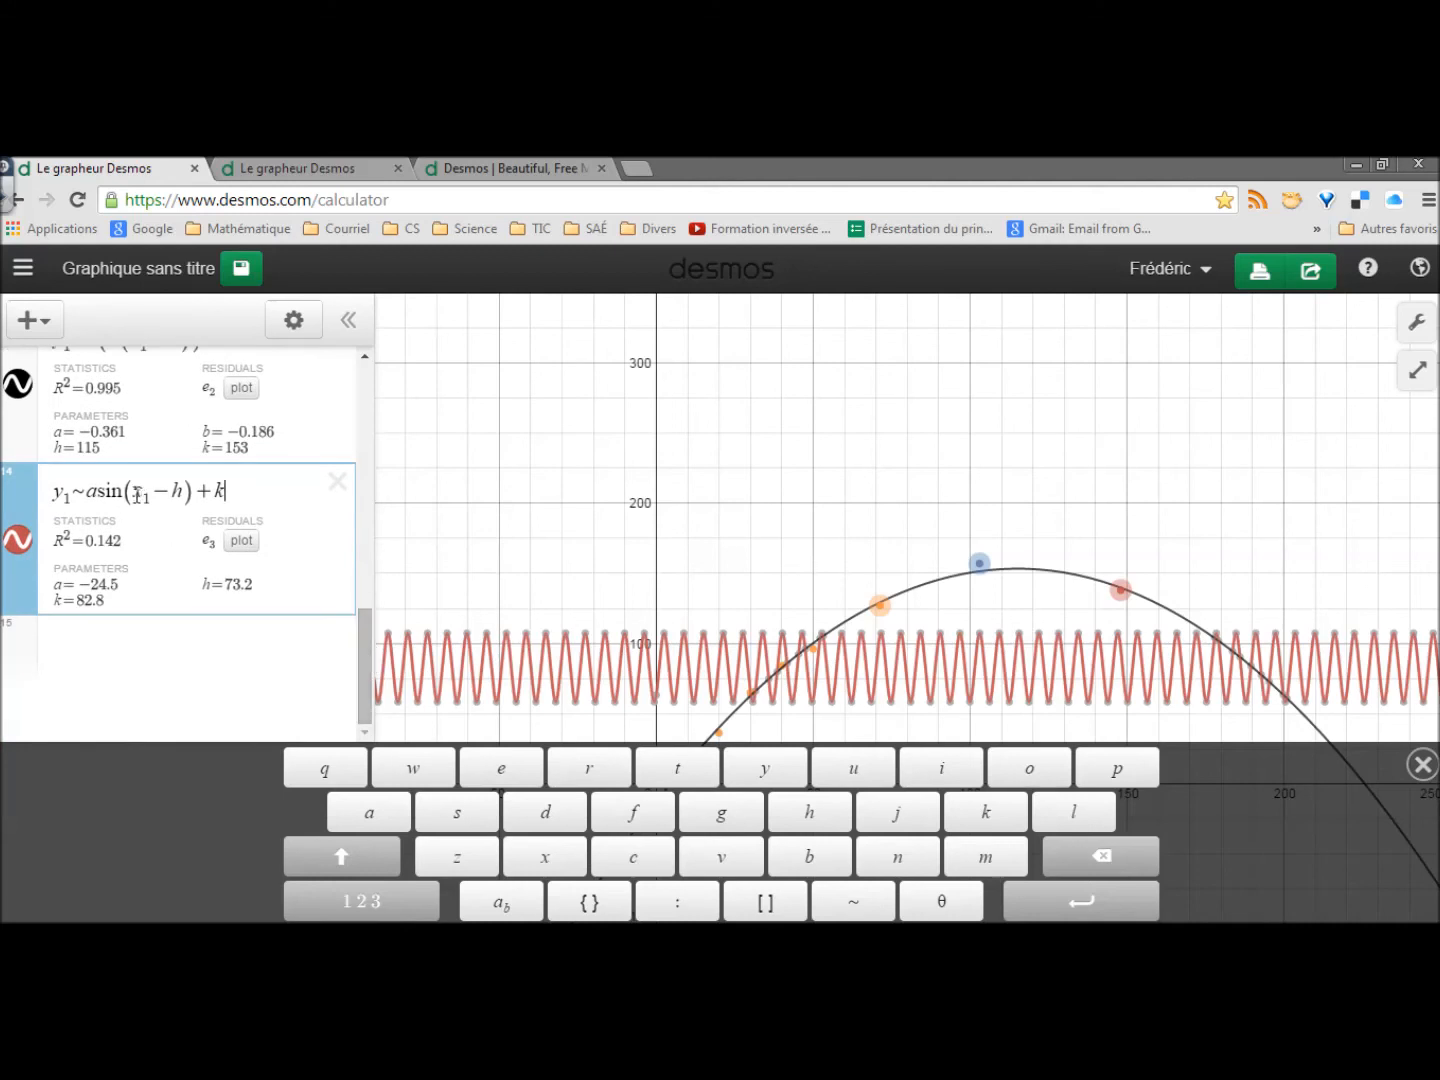
{"action": "type", "text": "b("}
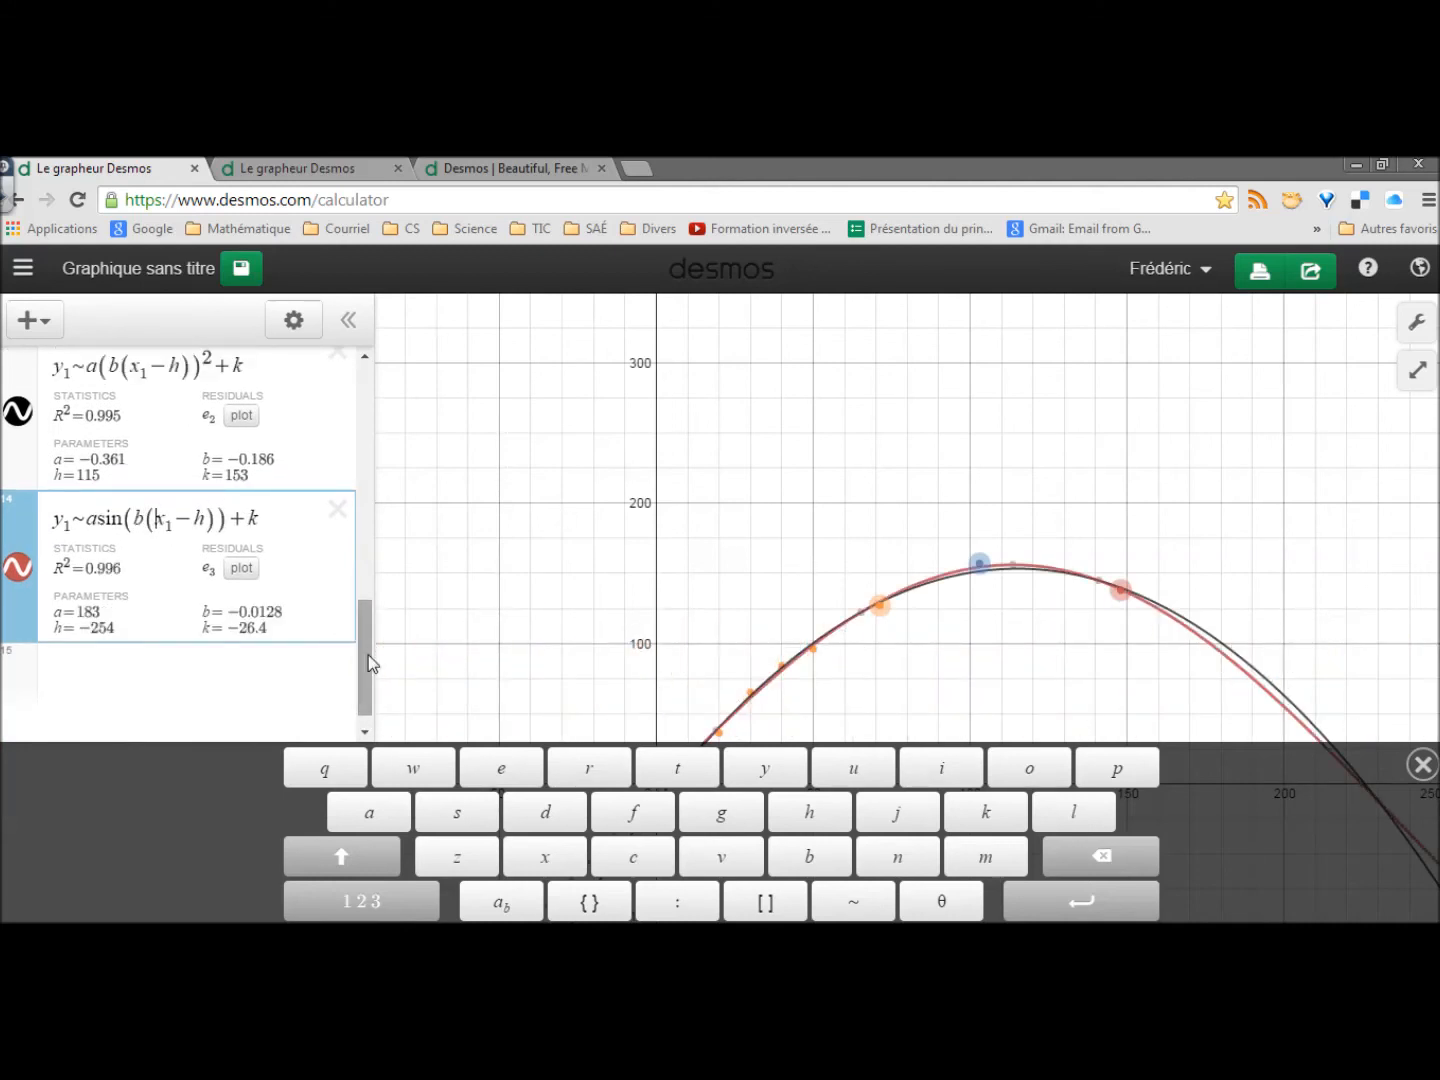
{"action": "left_click_drag", "start_coordinate": [368, 655], "coordinate": [364, 646]}
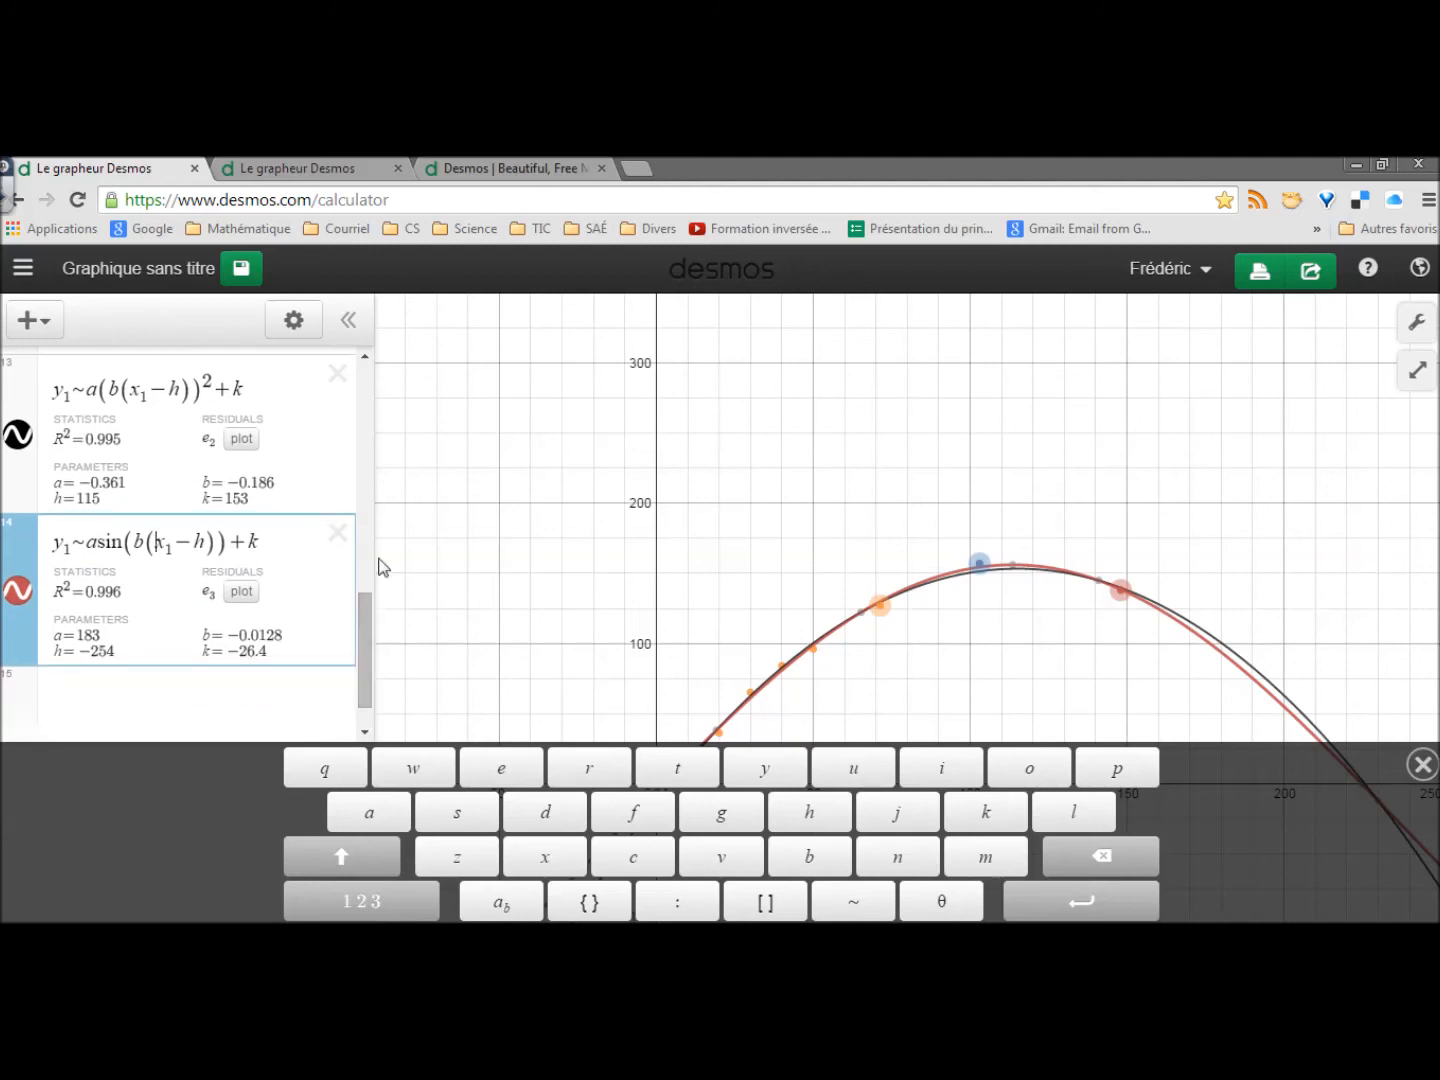
Step: Move the red point to about (182, 106) and the blue point to about (117, 162)
{"action": "left_click", "coordinate": [734, 598]}
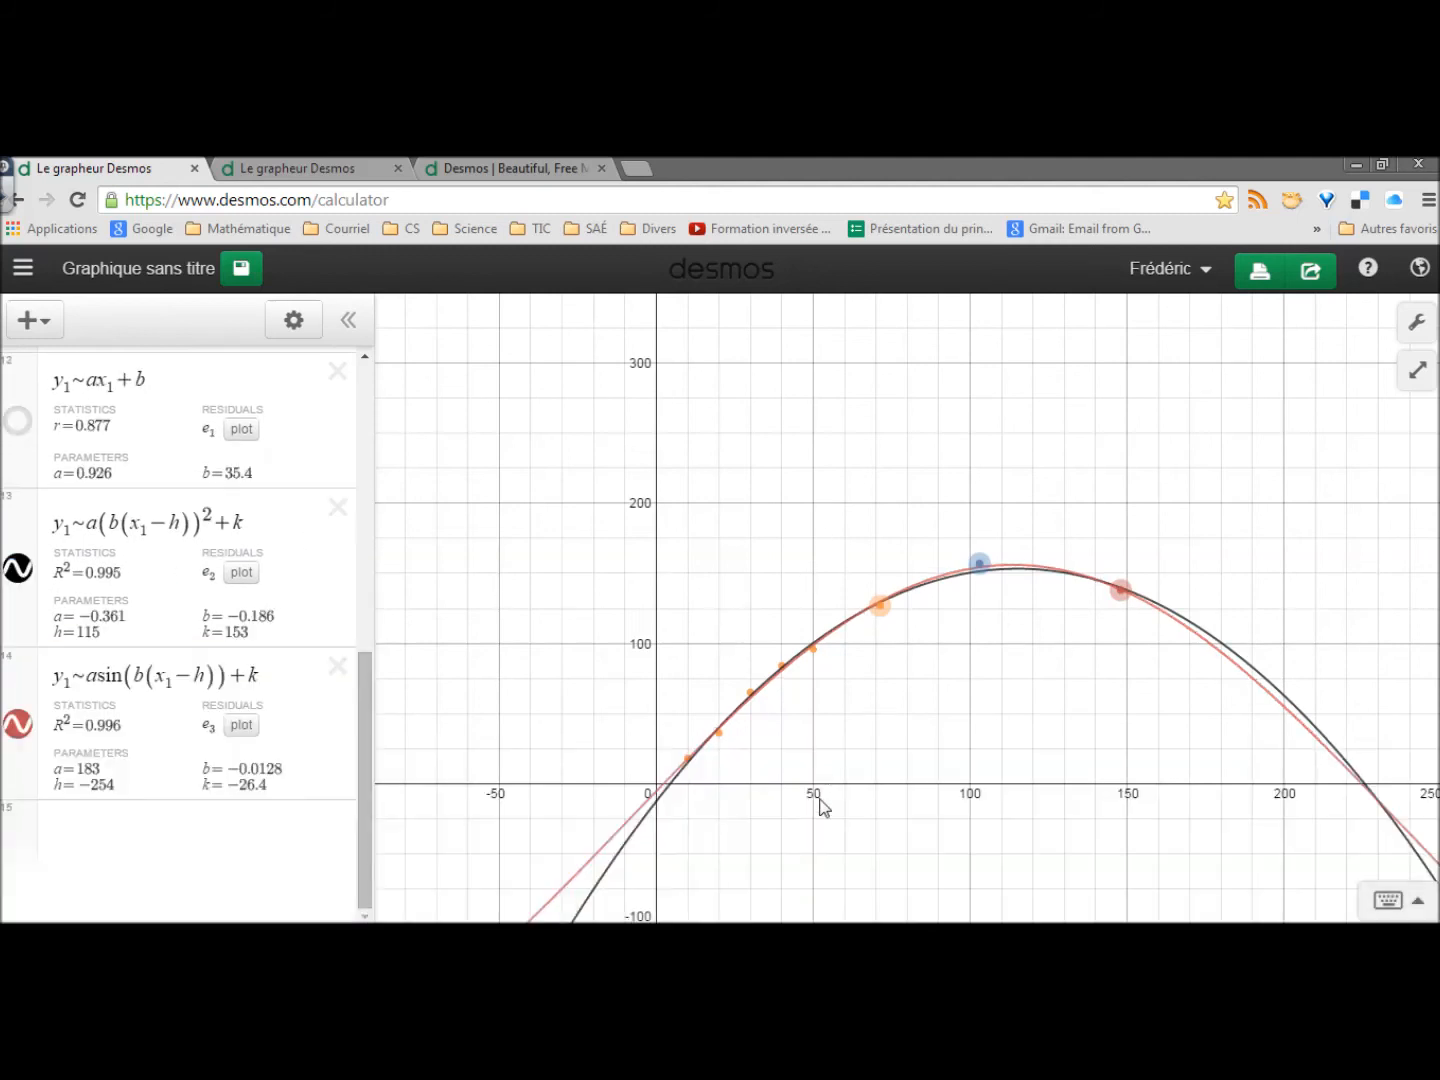
{"action": "scroll", "coordinate": [897, 810], "scroll_direction": "down", "scroll_amount": 5}
{"action": "scroll", "coordinate": [879, 808], "scroll_direction": "down", "scroll_amount": 5}
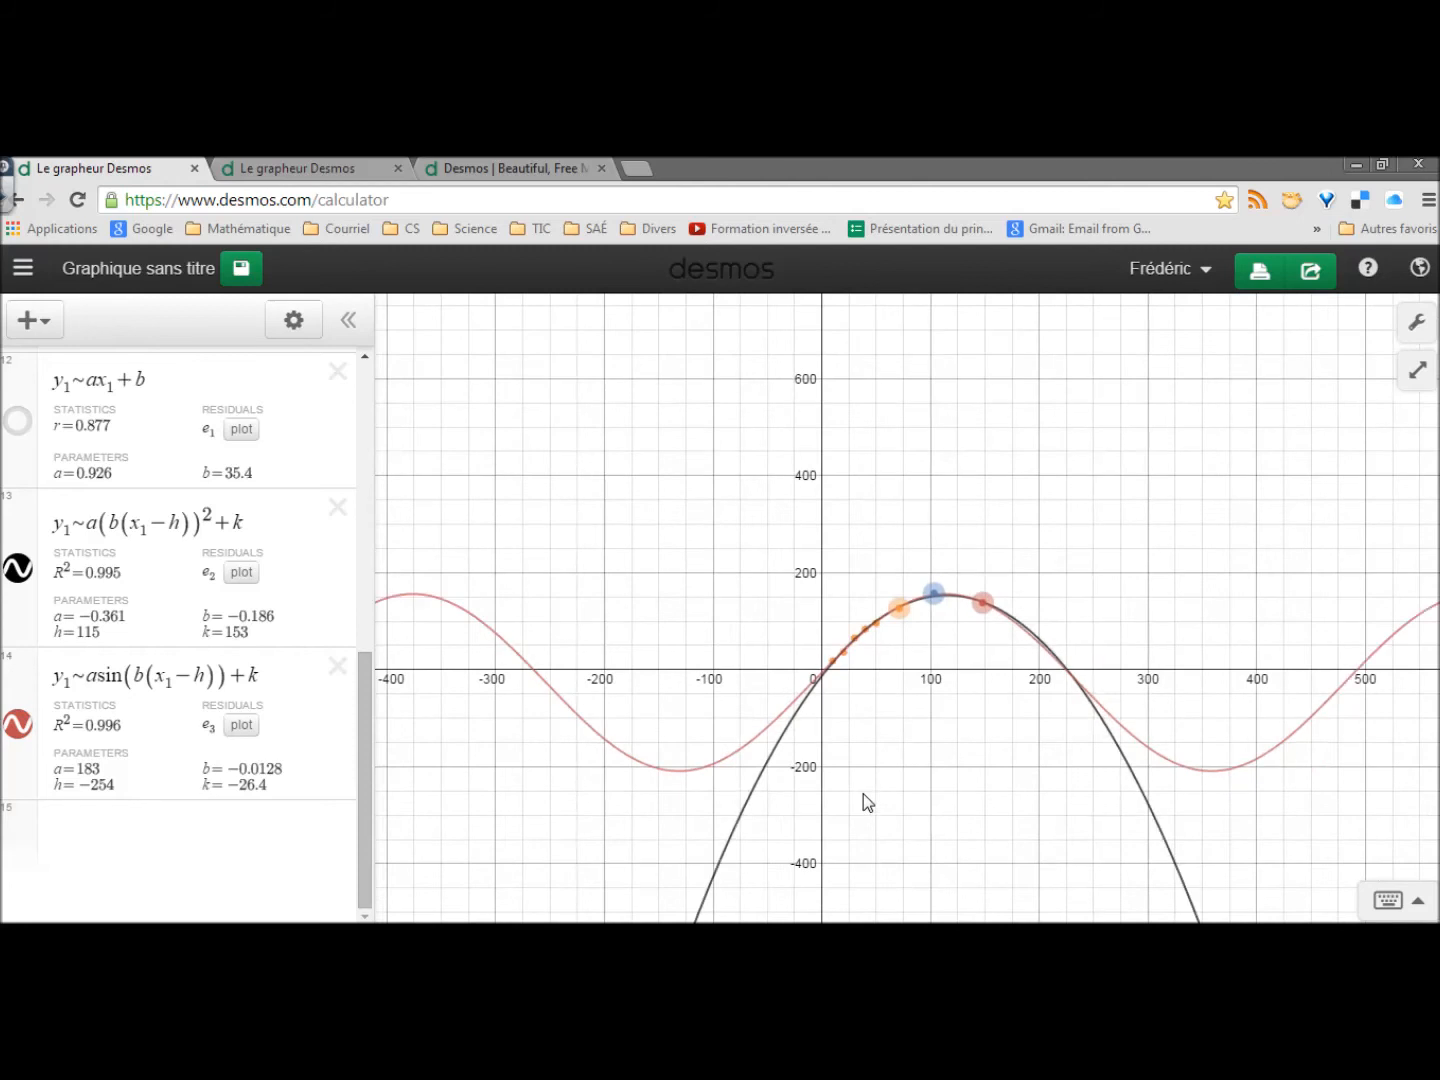
{"action": "left_click_drag", "start_coordinate": [1004, 607], "coordinate": [1040, 566]}
{"action": "mouse_move", "coordinate": [933, 593]}
{"action": "left_mouse_down"}
{"action": "mouse_move", "coordinate": [942, 611]}
{"action": "mouse_move", "coordinate": [948, 591]}
{"action": "left_mouse_up"}
{"action": "left_click_drag", "start_coordinate": [1036, 563], "coordinate": [1020, 618]}
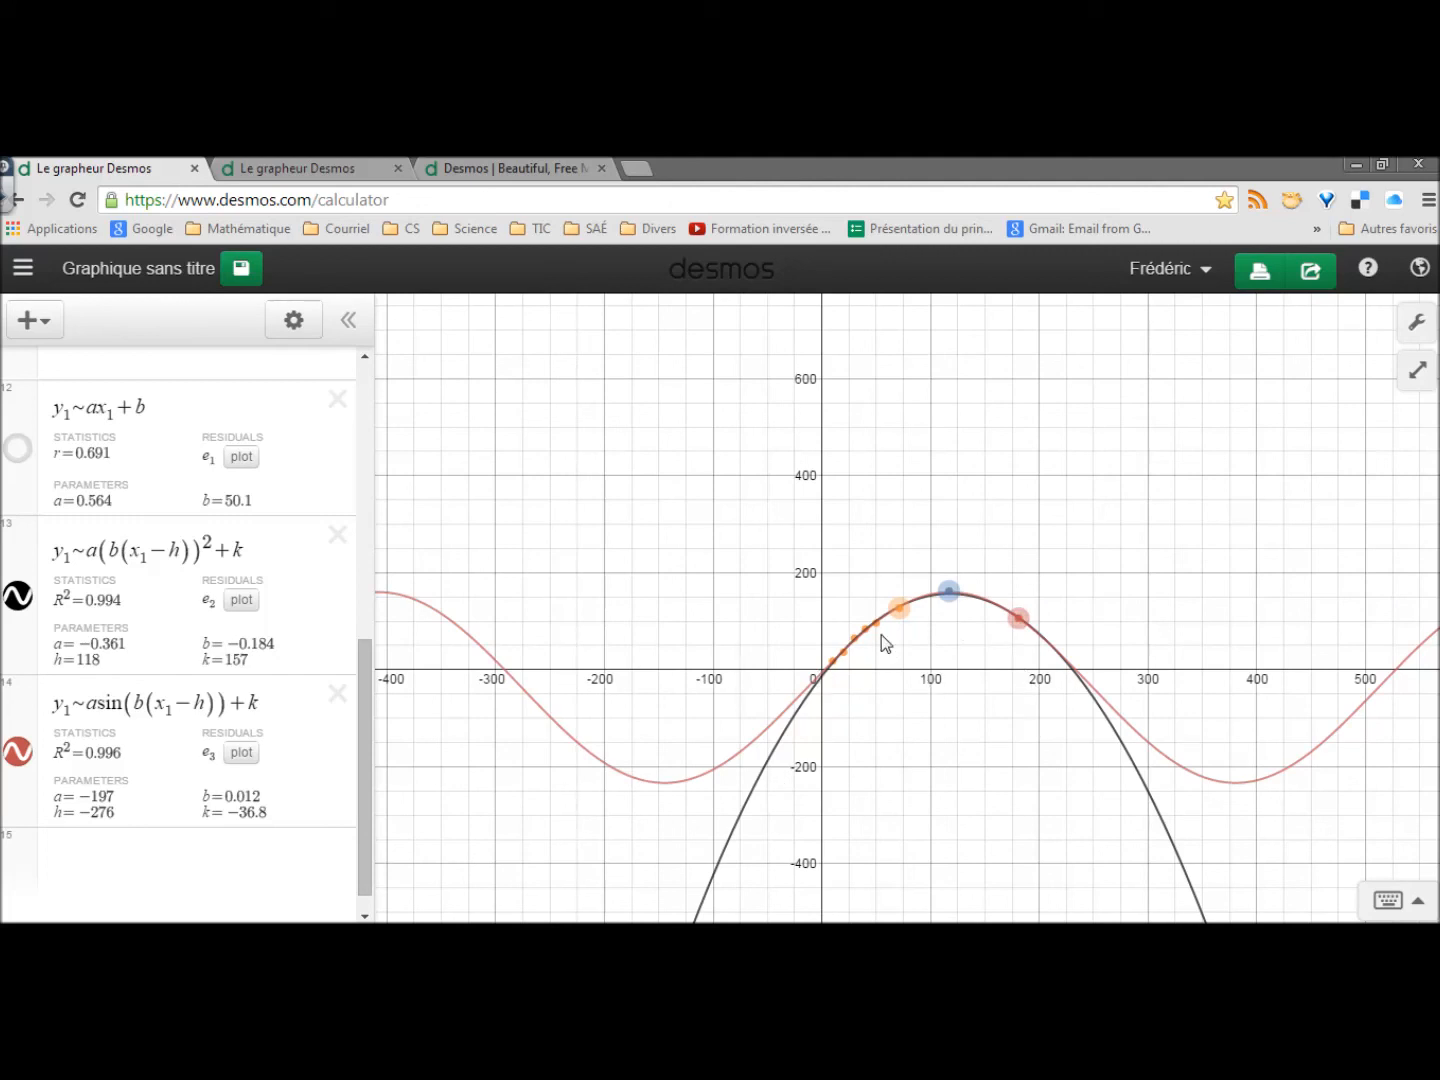
Step: Move the red point to about (154, 180) and the orange point near the x-axis at about (216, 5)
{"action": "left_click_drag", "start_coordinate": [887, 611], "coordinate": [910, 611]}
{"action": "left_click_drag", "start_coordinate": [1069, 623], "coordinate": [1131, 604]}
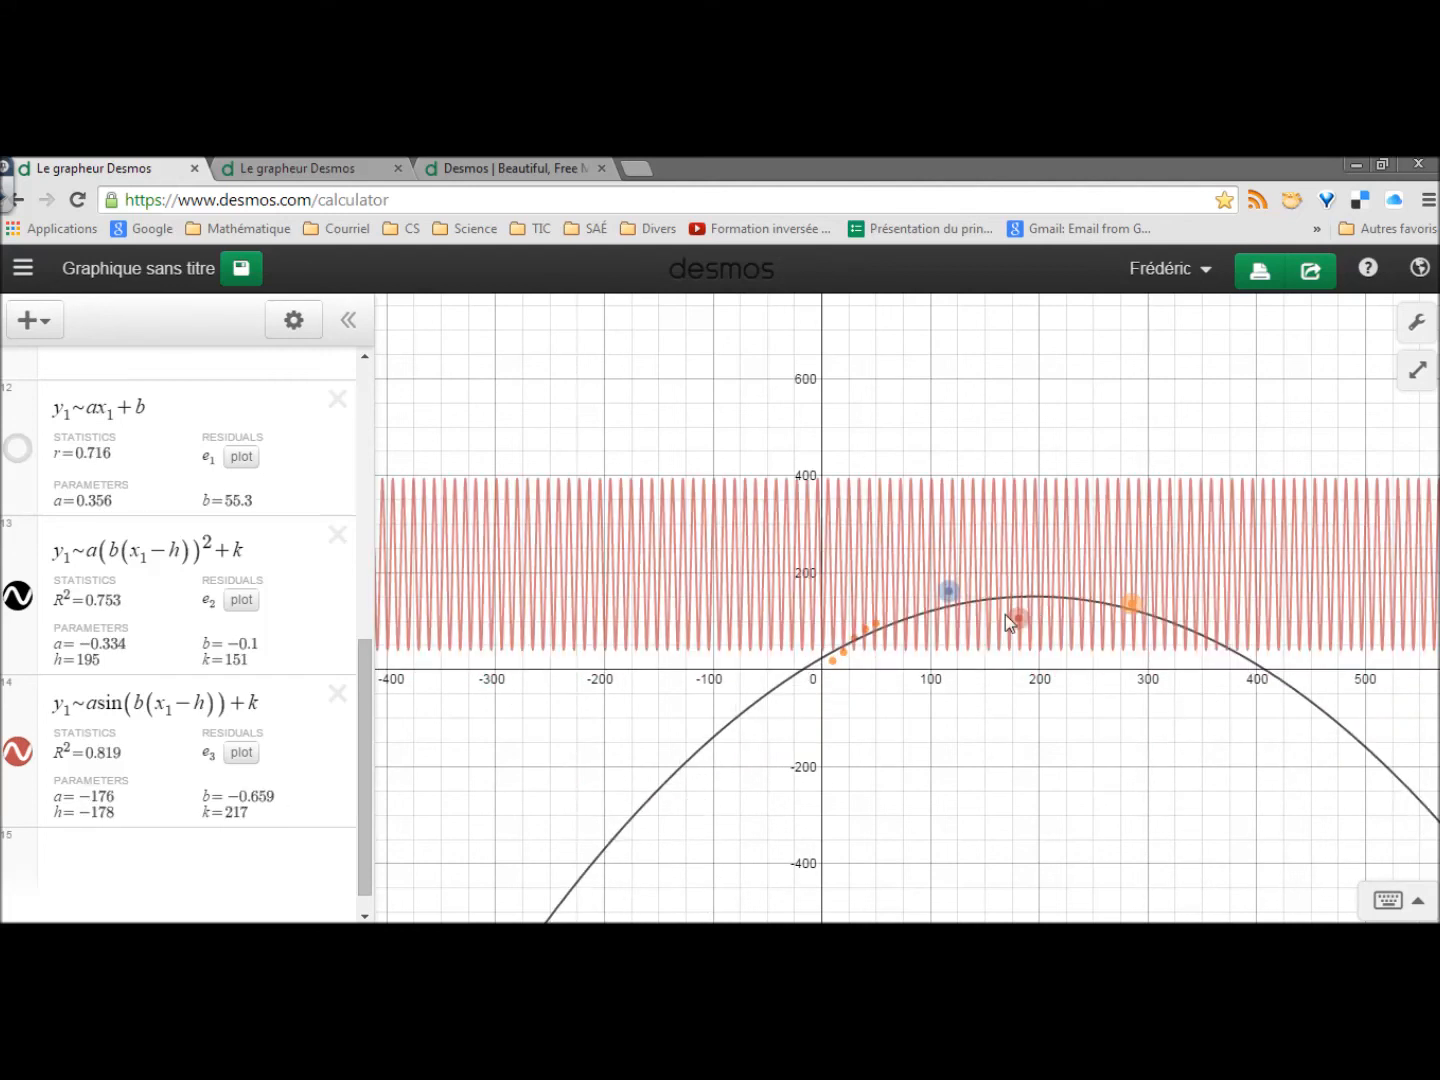
{"action": "left_click_drag", "start_coordinate": [1016, 616], "coordinate": [990, 583]}
{"action": "left_click_drag", "start_coordinate": [1113, 610], "coordinate": [1058, 667]}
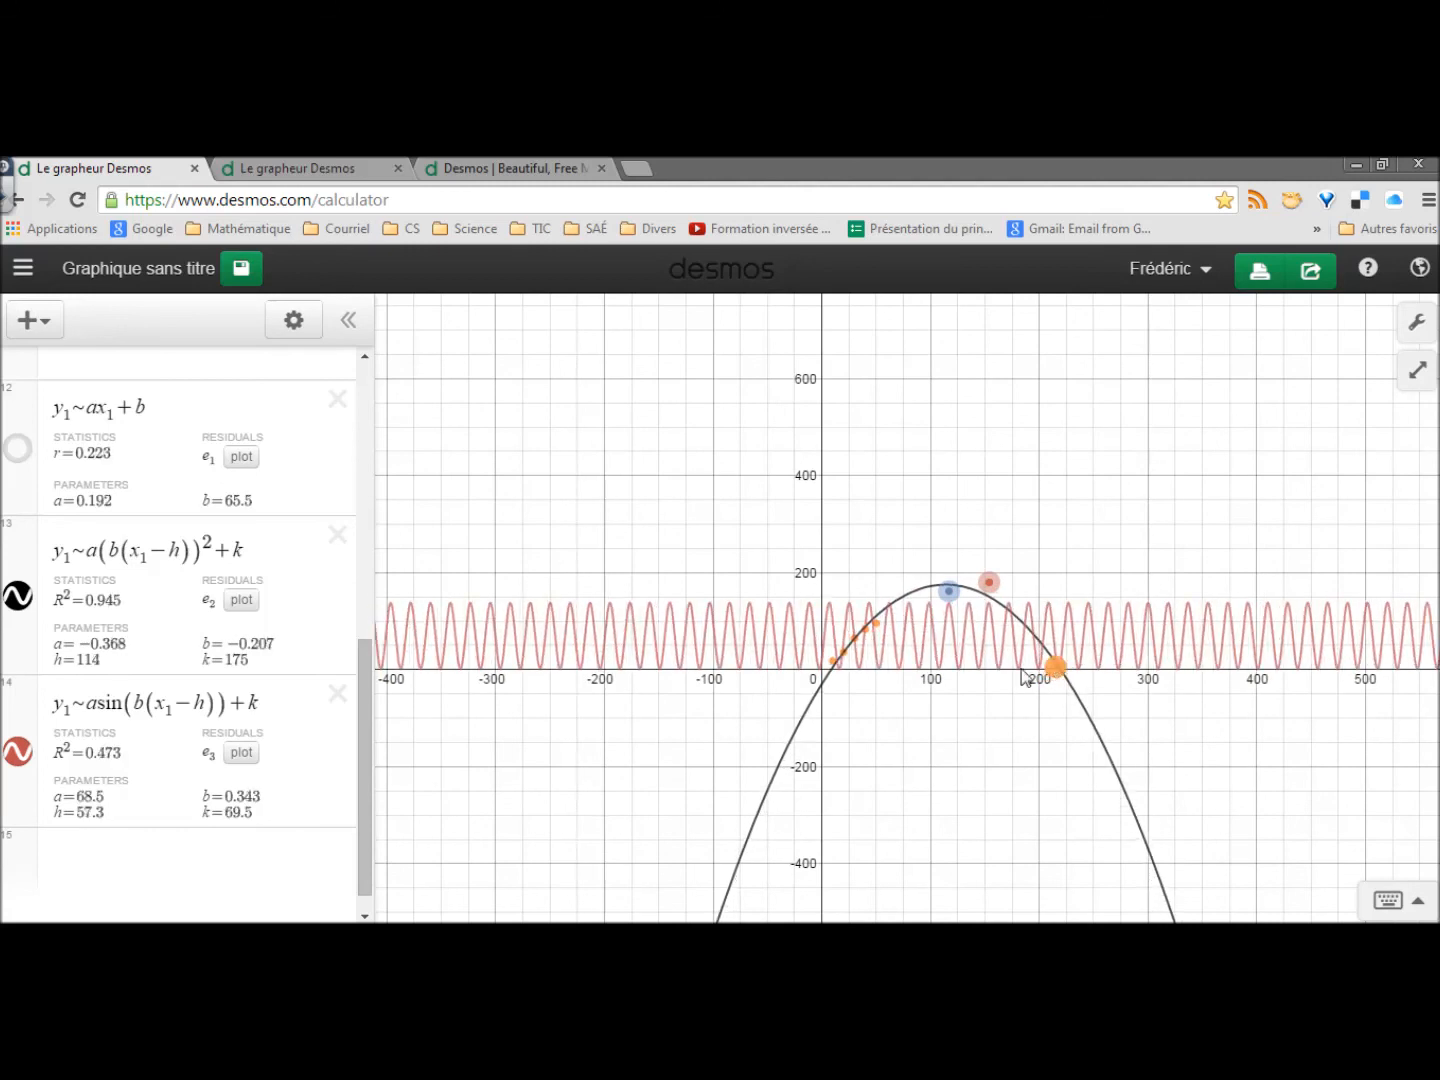
Step: Hide the quadratic regression curve, leaving the sinusoidal curve displayed
{"action": "scroll", "coordinate": [358, 753], "scroll_direction": "up", "scroll_amount": 2}
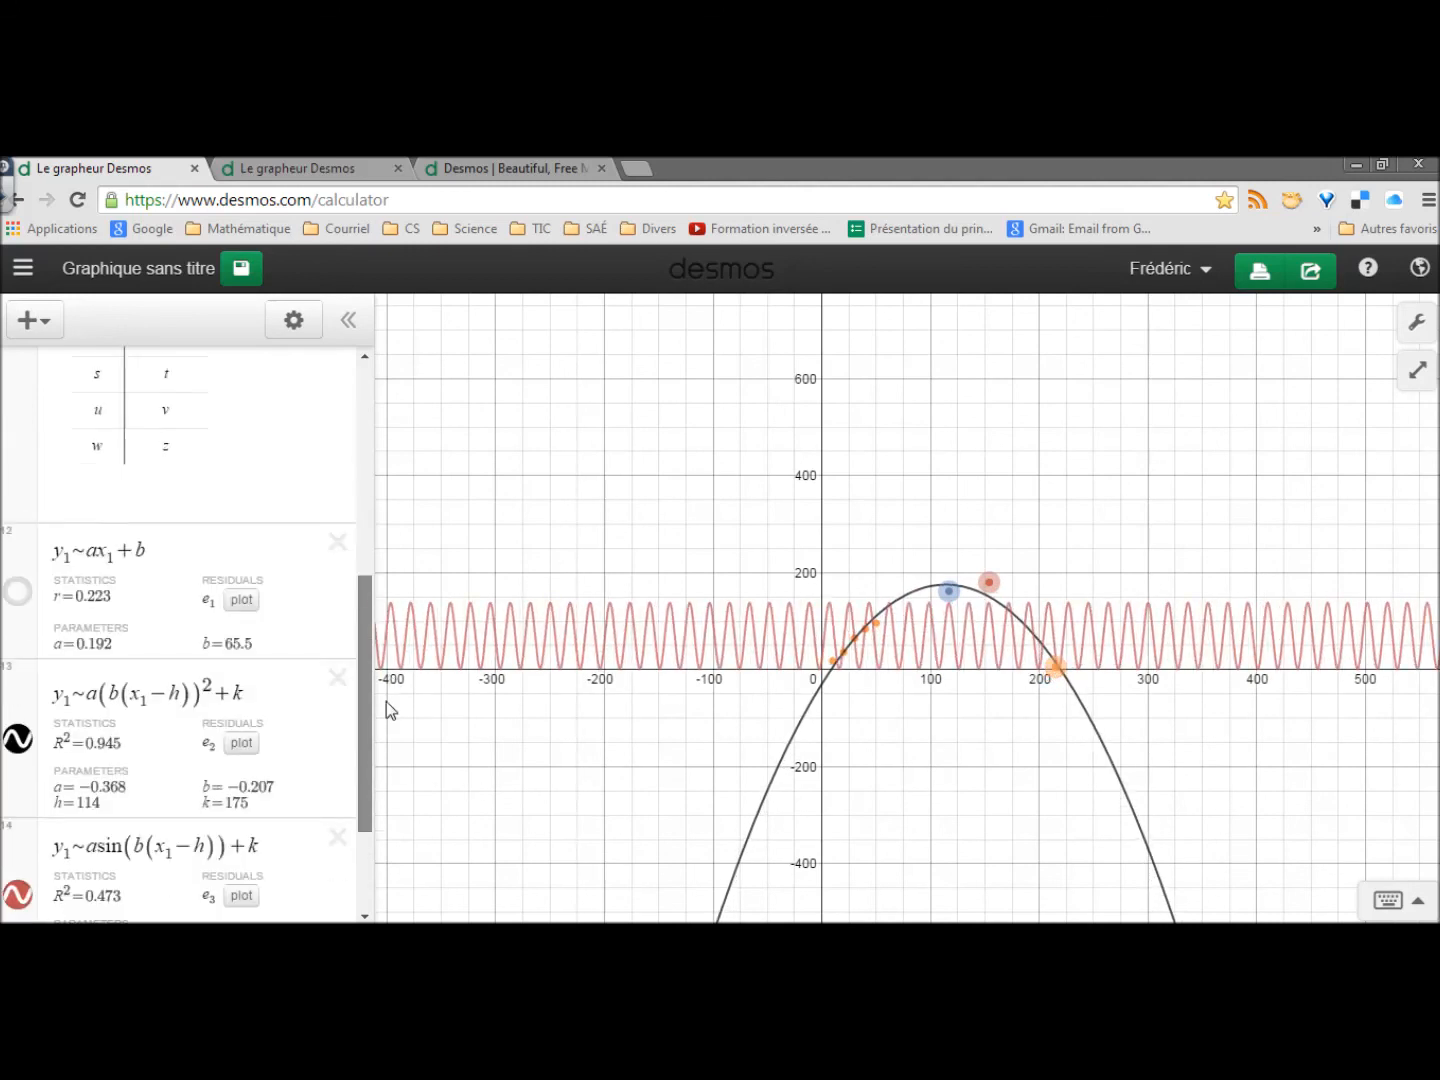
{"action": "left_click", "coordinate": [19, 670]}
{"action": "left_click_drag", "start_coordinate": [358, 688], "coordinate": [441, 467]}
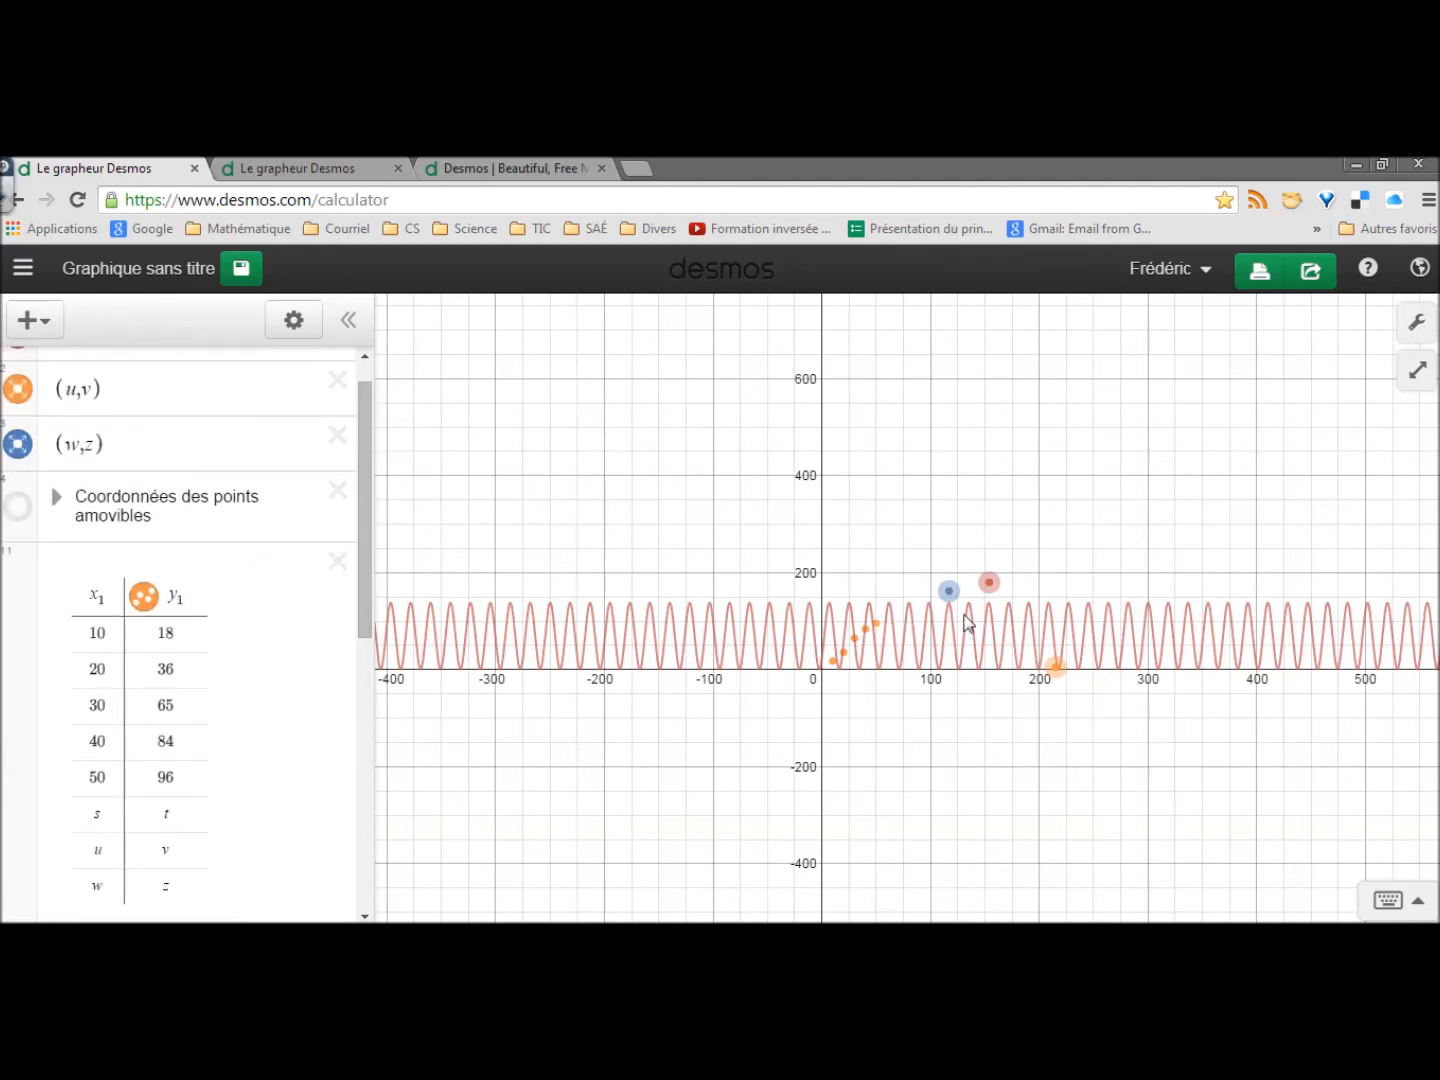
Step: Arrange the movable points into a sinusoidal wave: blue about (70, 87), red about (105, 60), orange about (144, 3)
{"action": "left_click_drag", "start_coordinate": [950, 597], "coordinate": [897, 627]}
{"action": "left_click_drag", "start_coordinate": [999, 583], "coordinate": [932, 664]}
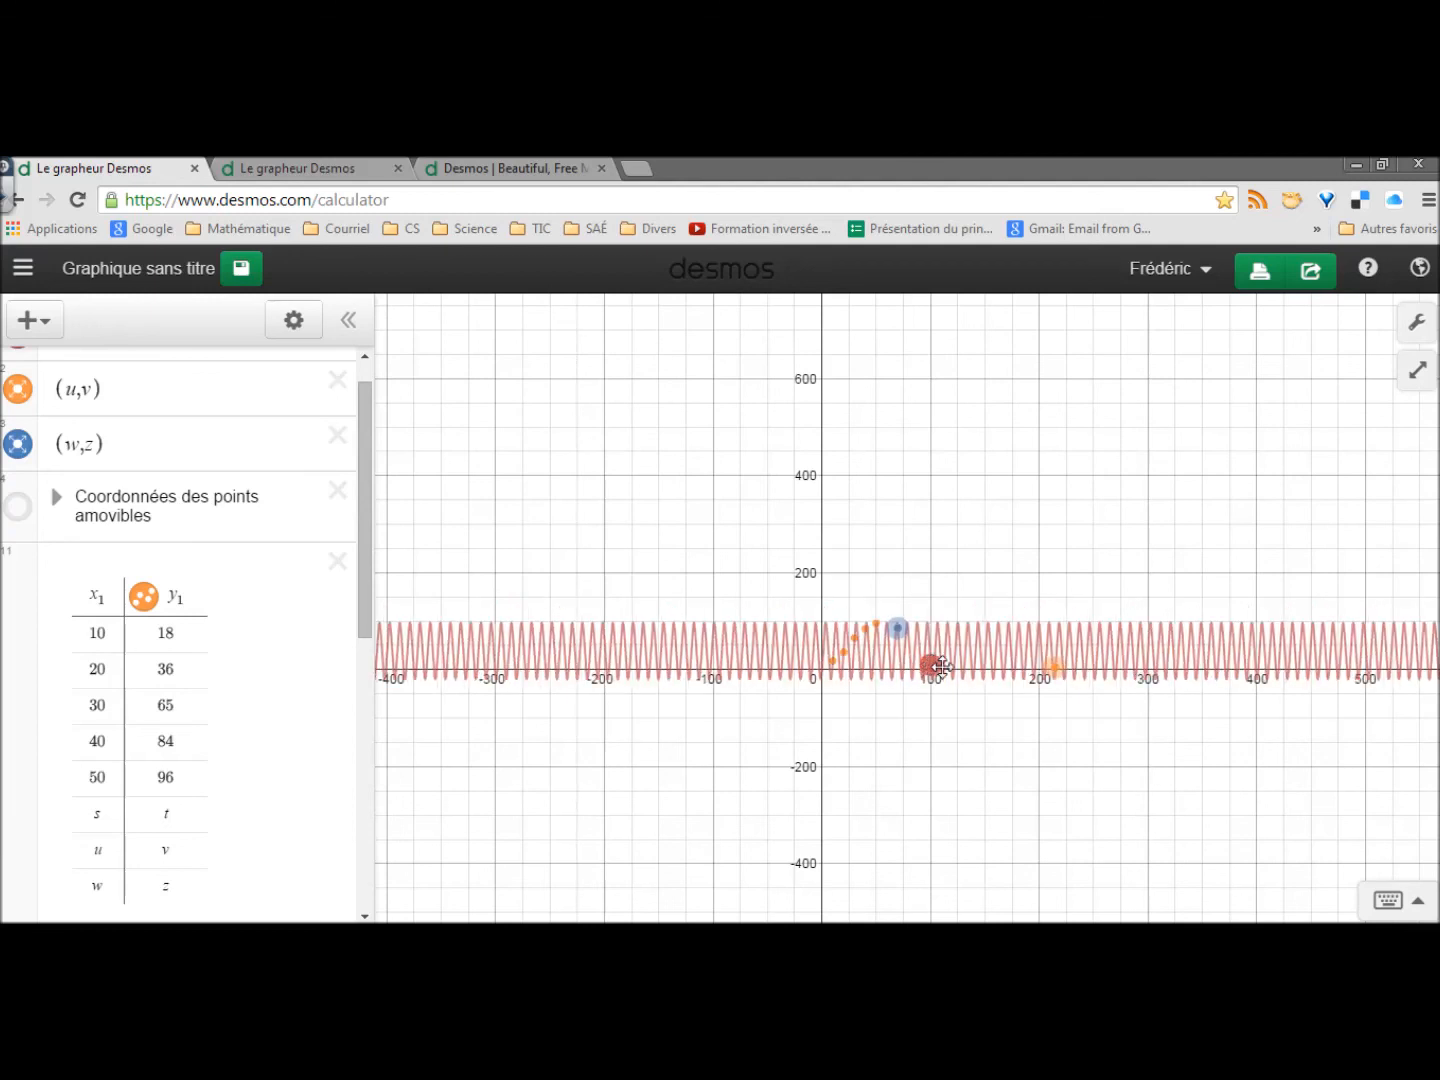
{"action": "left_click_drag", "start_coordinate": [1055, 668], "coordinate": [935, 642]}
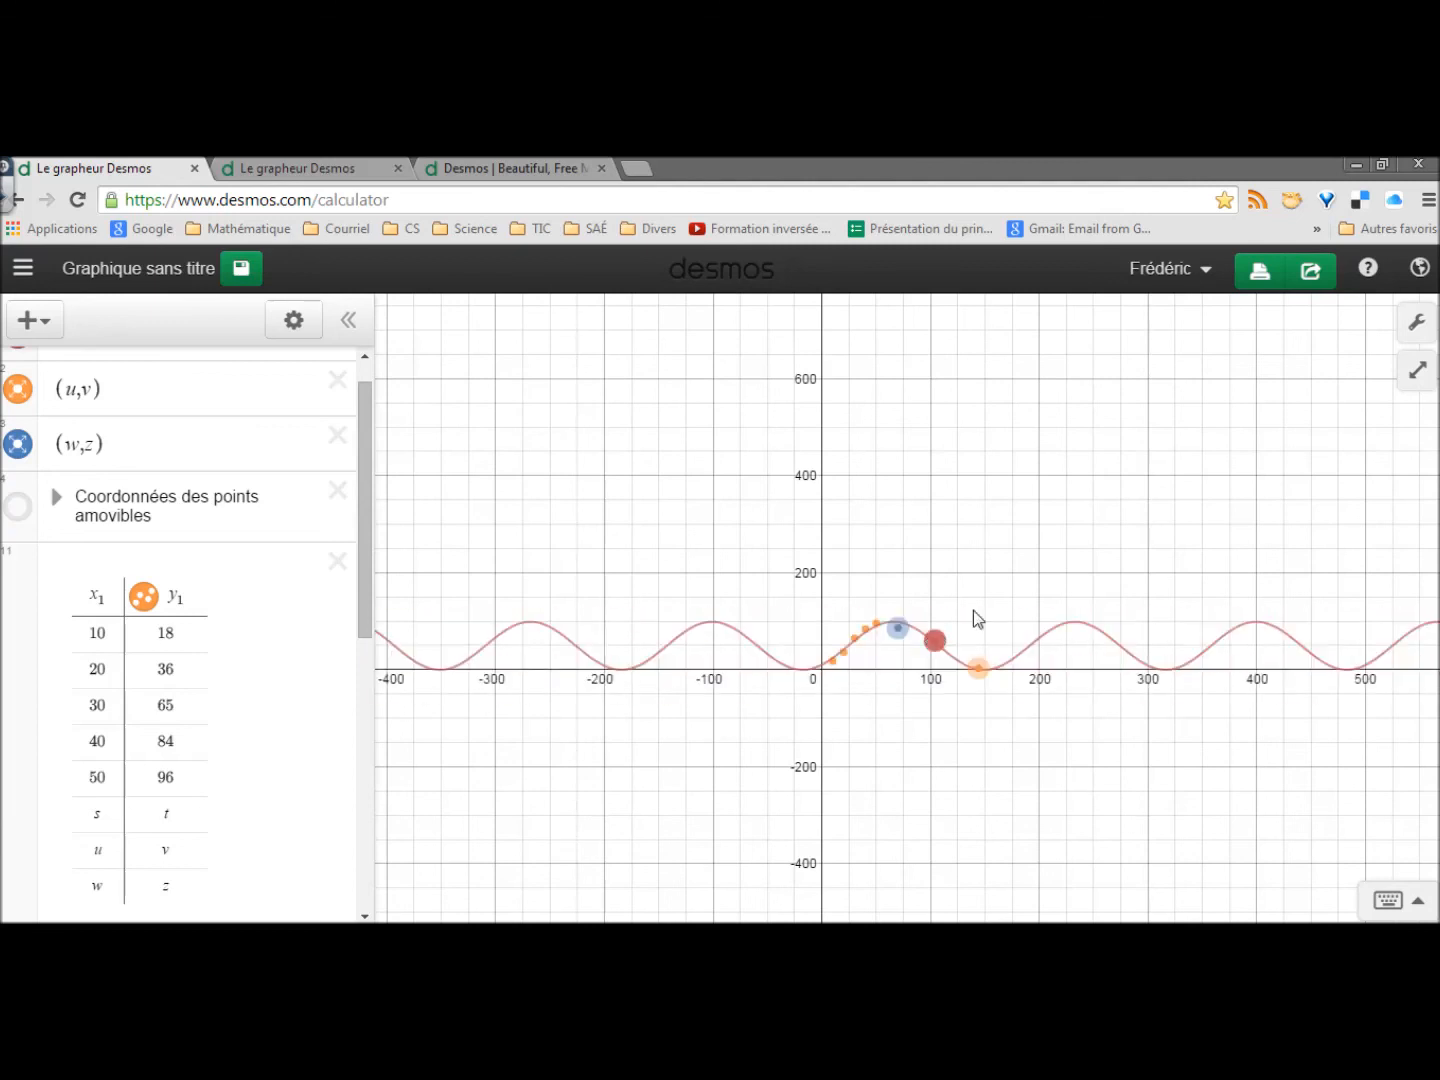